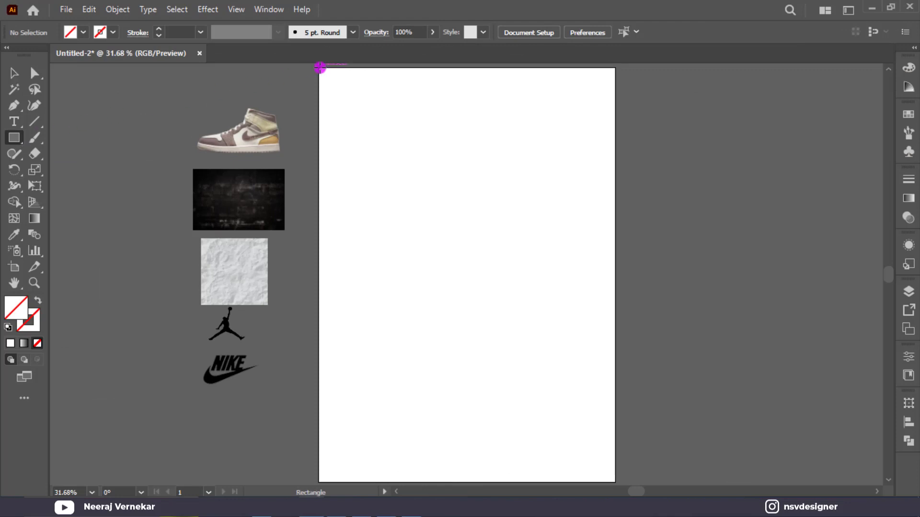
Draw an artboard-sized background rectangle filled with a brown sampled from the shoe
left_click_drag(319, 67, 614, 482)
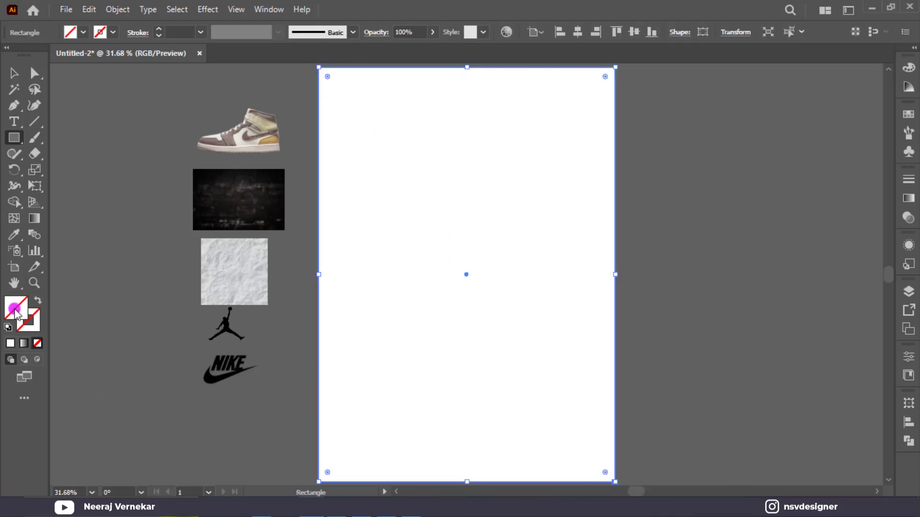
key("i")
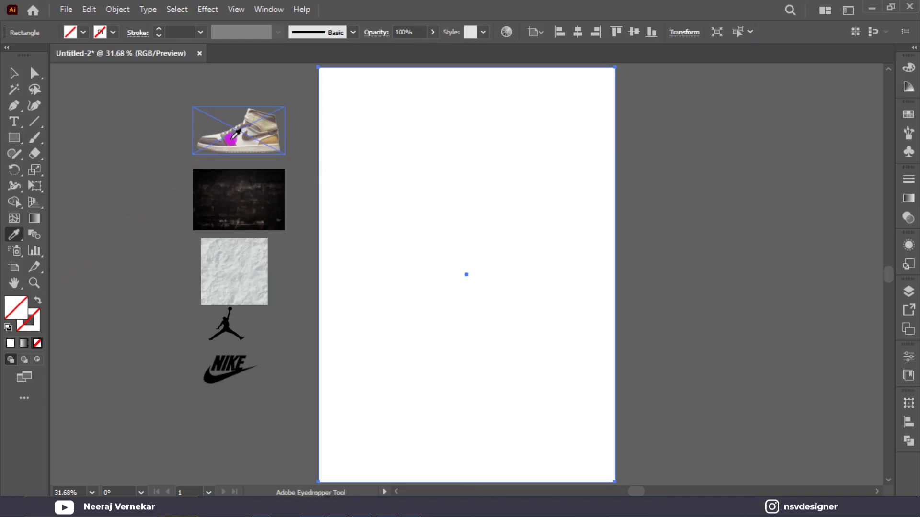
left_click(232, 139)
left_click(13, 73)
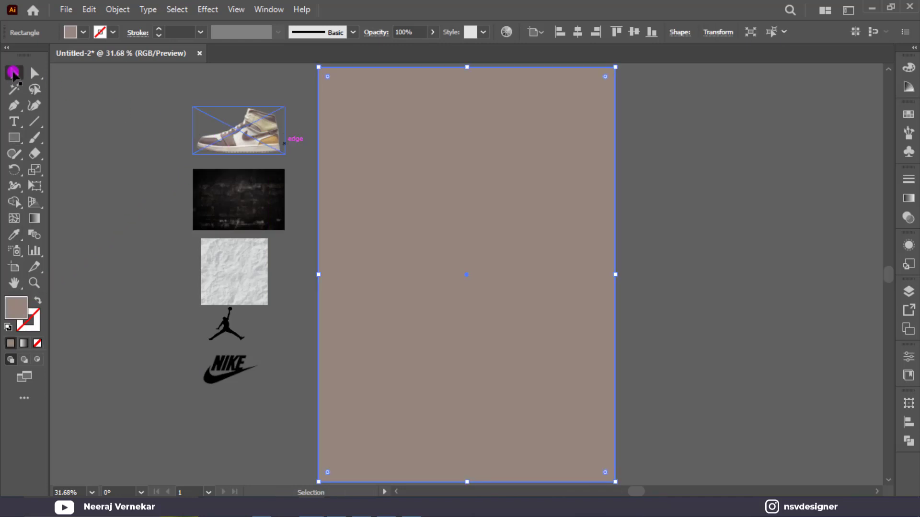
Select the shoe image and bring up its stacking order options
left_click(106, 153)
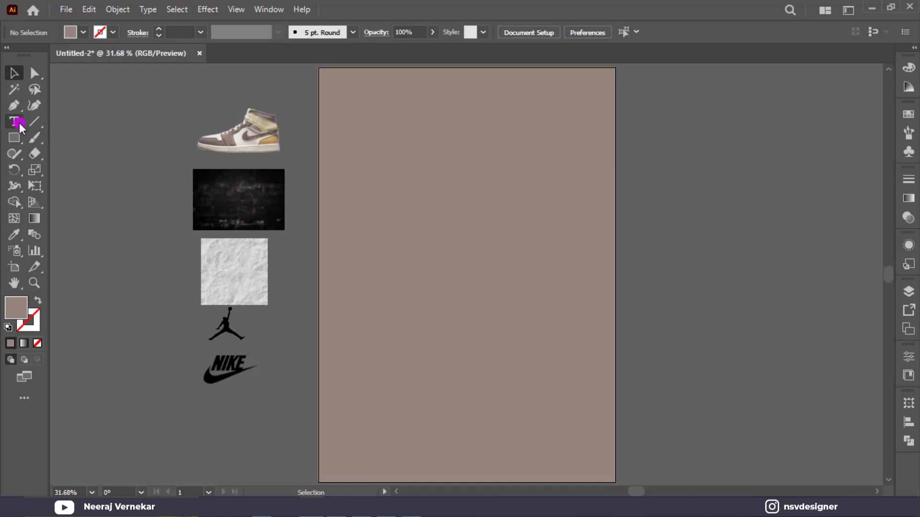
left_click(18, 126)
left_click(14, 73)
left_click(281, 135)
right_click(280, 137)
Bring the shoe to the front and centre it on the artboard
left_click(461, 250)
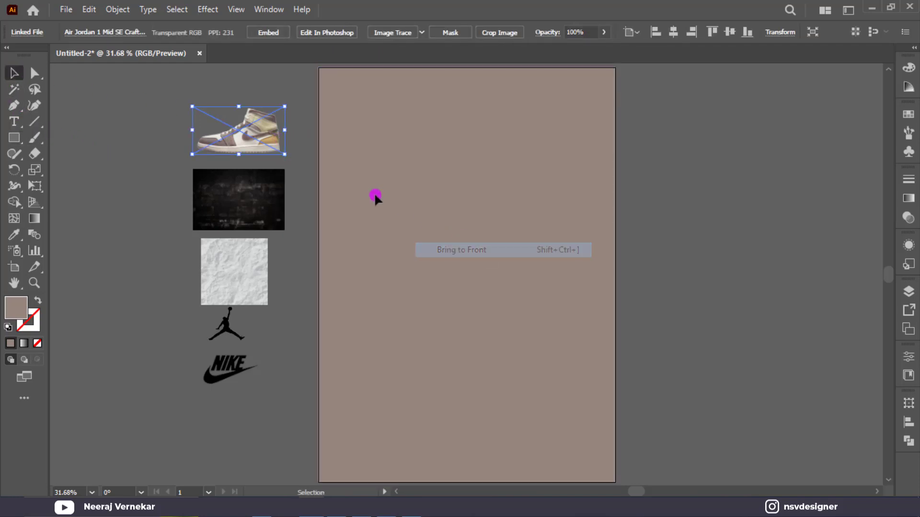
mouse_move(263, 139)
left_mouse_down()
mouse_move(498, 263)
mouse_move(577, 317)
mouse_move(540, 288)
left_mouse_up()
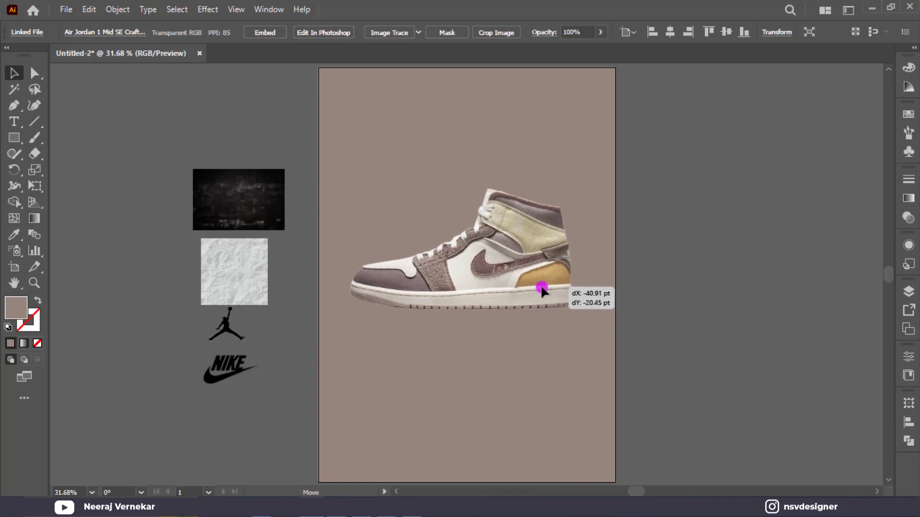
left_click(687, 264)
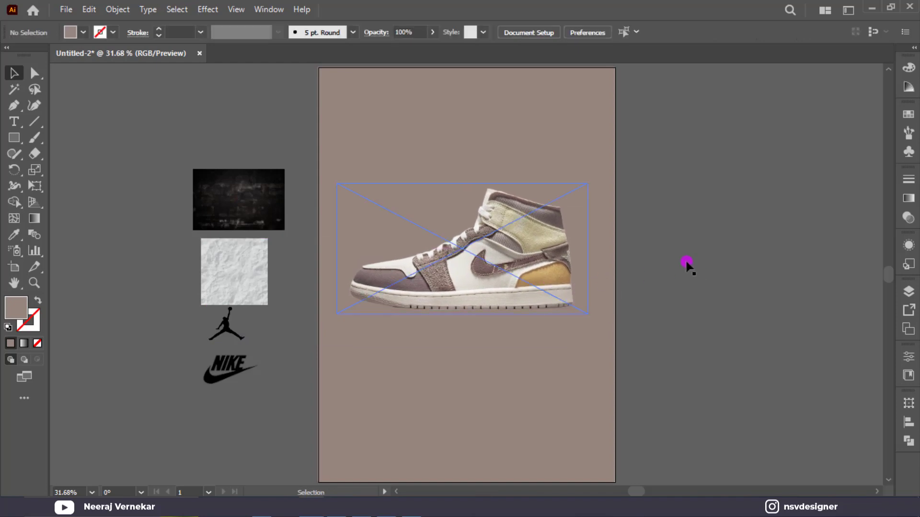
Recolour the background rectangle with a light greyish beige sampled from the shoe
left_click(442, 137)
key("i")
scroll(545, 210, "up", 3)
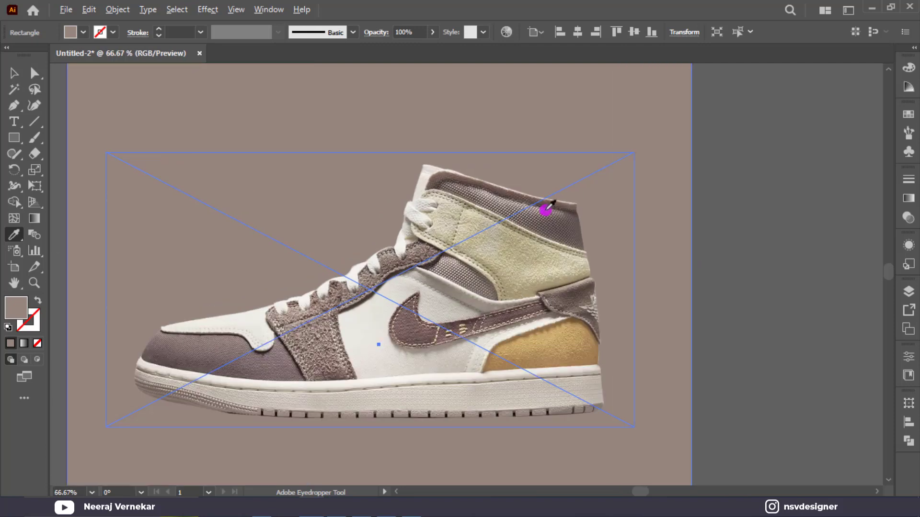
left_click(543, 214)
left_click(511, 205)
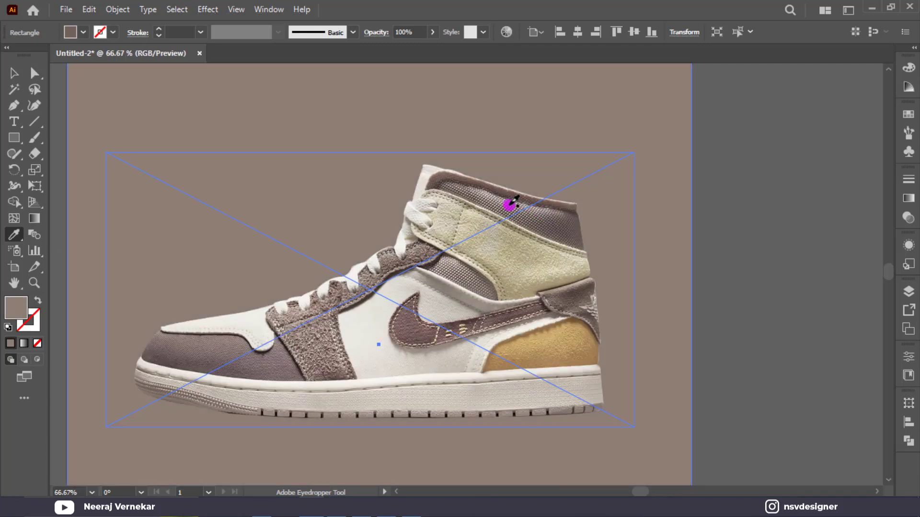
left_click(508, 204)
left_click(509, 204)
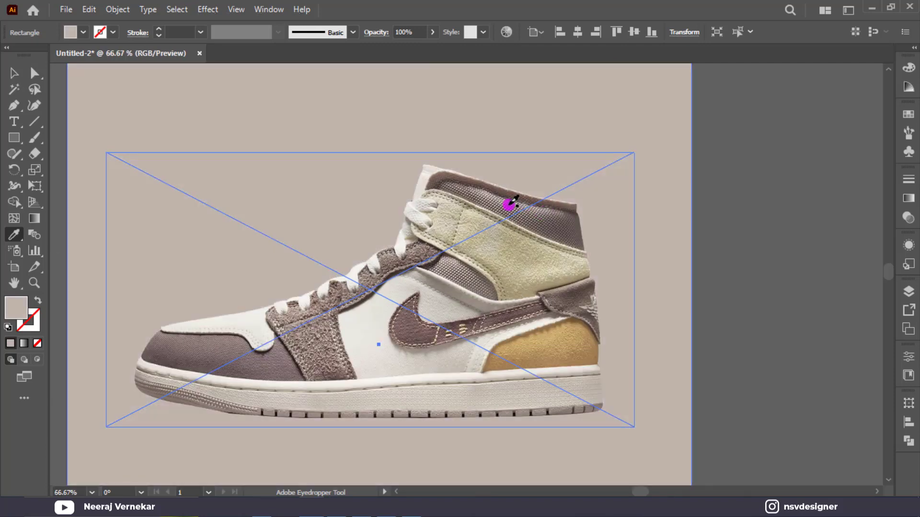
key("ctrl+shift+a")
key("v")
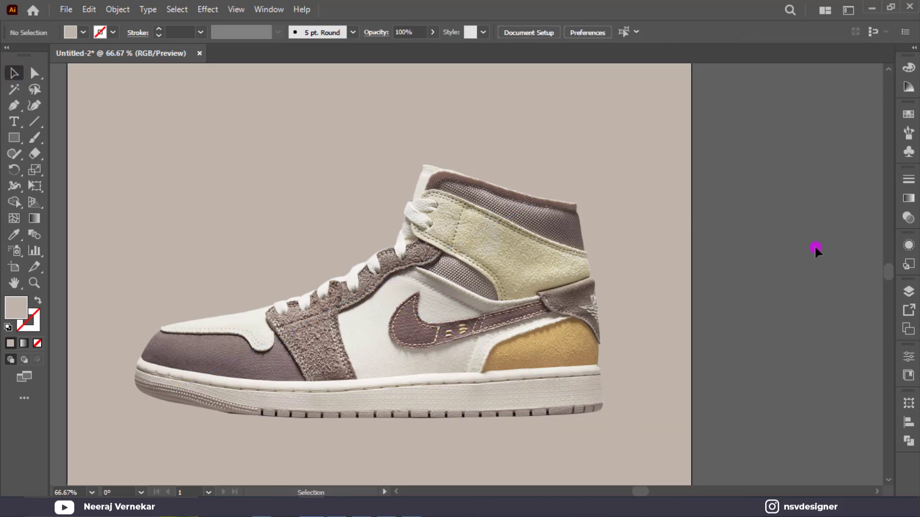
key("ctrl+minus")
key("ctrl+0")
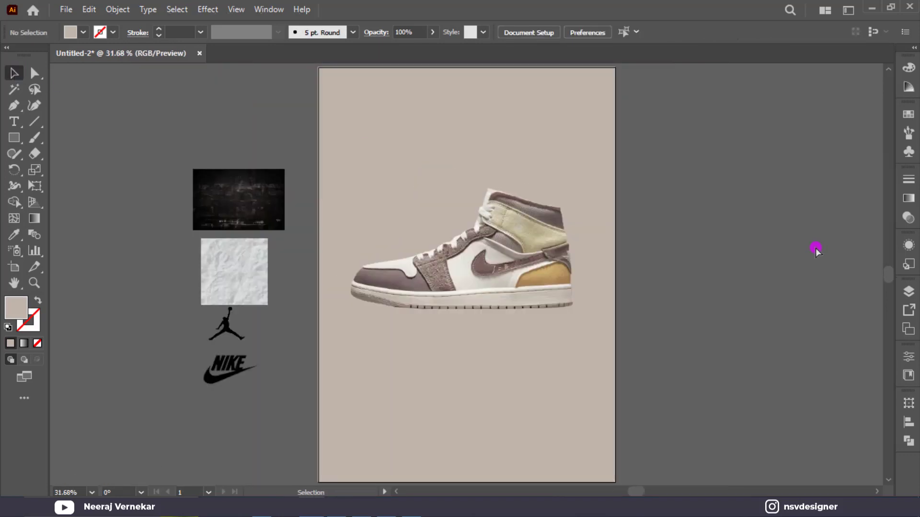
Type AIR beside the artboard and enlarge it to a large heading size
left_click(14, 121)
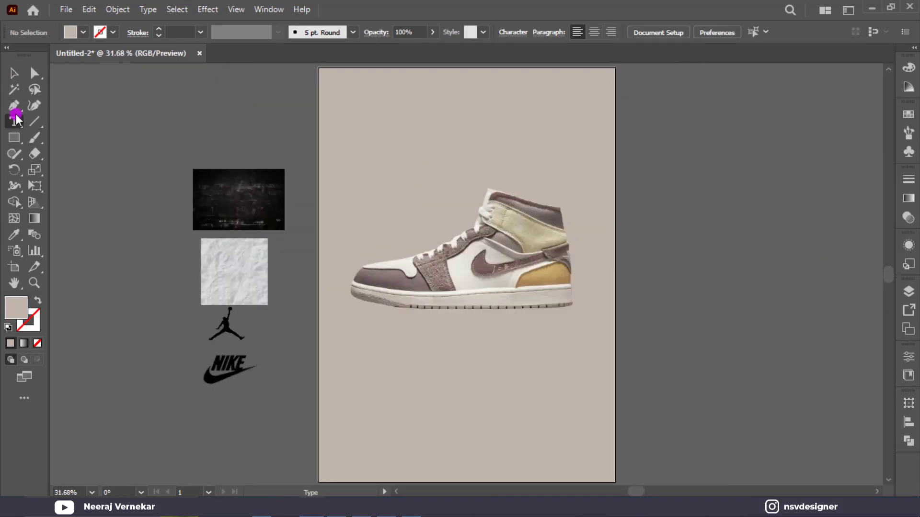
left_click(760, 237)
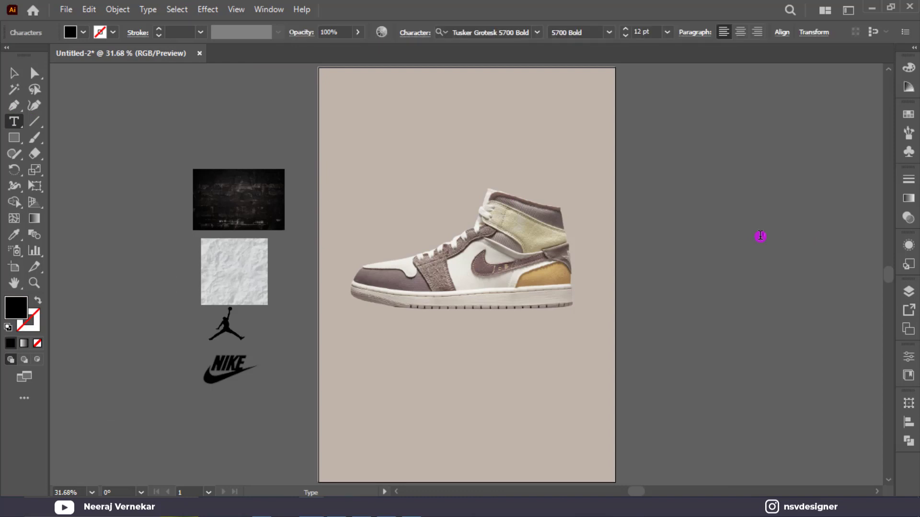
left_click(13, 73)
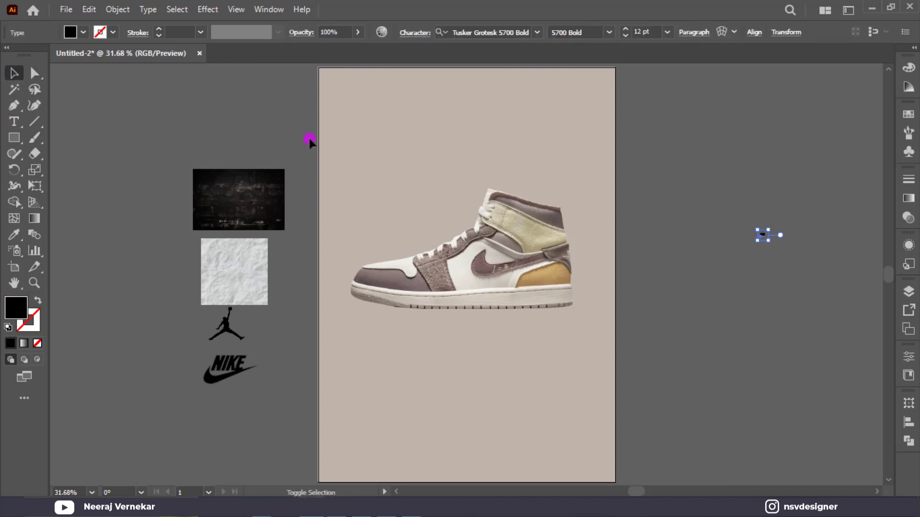
mouse_move(767, 241)
left_mouse_down()
mouse_move(792, 261)
mouse_move(727, 212)
left_mouse_up()
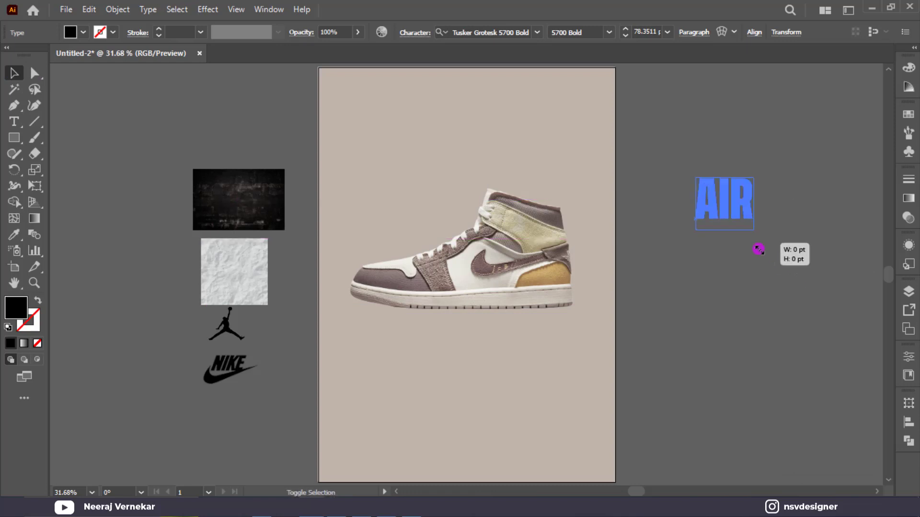
left_click_drag(759, 240, 820, 288)
mouse_move(760, 222)
left_mouse_down()
mouse_move(730, 196)
mouse_move(719, 205)
mouse_move(729, 290)
left_mouse_up()
Retype the duplicated word as JORDAN and shrink it to match AIR's width
triple_click(729, 283)
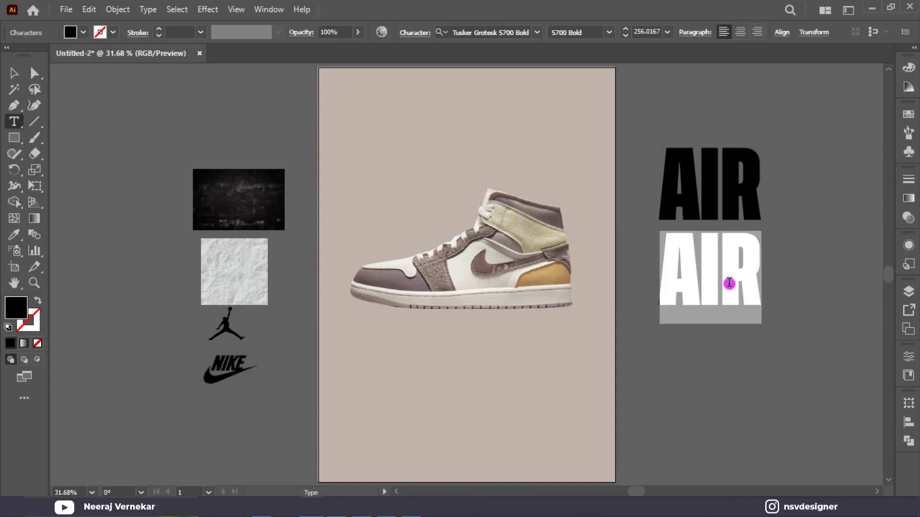
type("JORDAN")
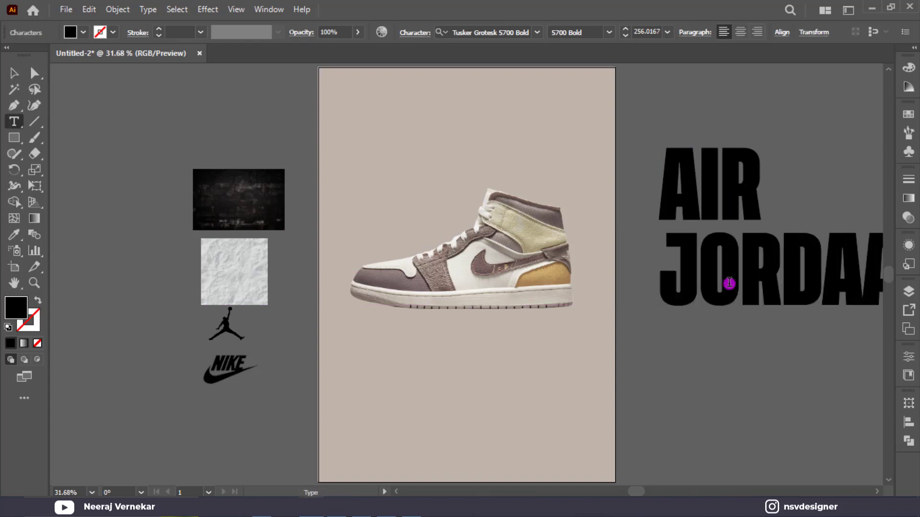
key("Escape")
left_click_drag(678, 265, 460, 298)
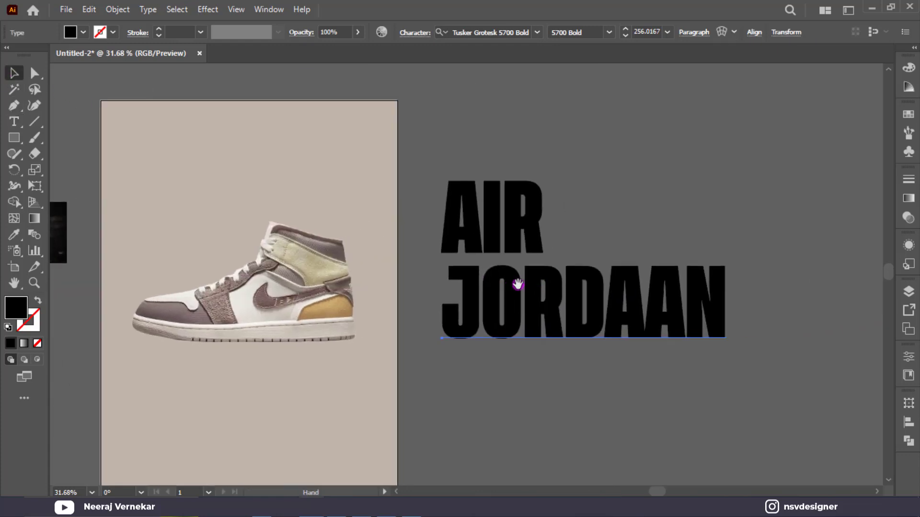
mouse_move(726, 357)
left_mouse_down()
mouse_move(565, 339)
mouse_move(518, 312)
mouse_move(504, 276)
left_mouse_up()
Enlarge the two-line heading and move it onto the artboard over the shoe
scroll(472, 273, "up", 1)
scroll(472, 275, "up", 1)
scroll(474, 280, "up", 3)
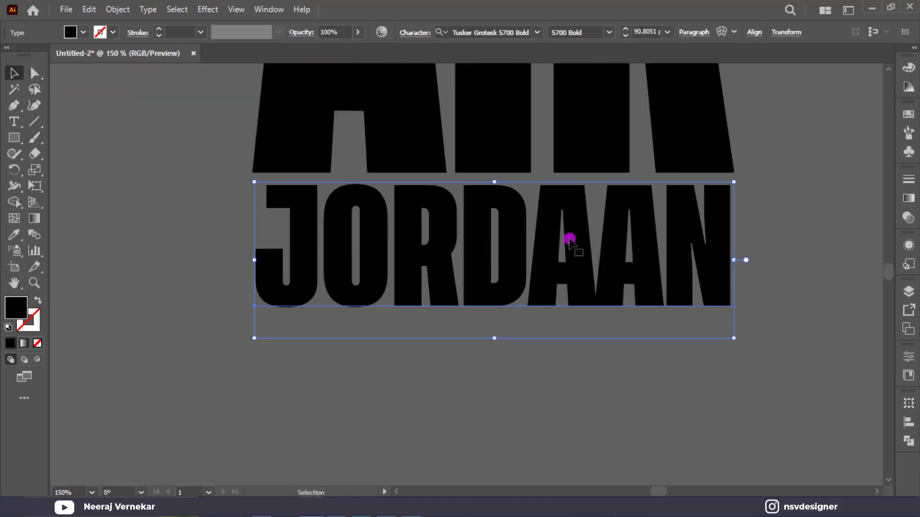
scroll(693, 239, "down", 2)
scroll(657, 295, "down", 3)
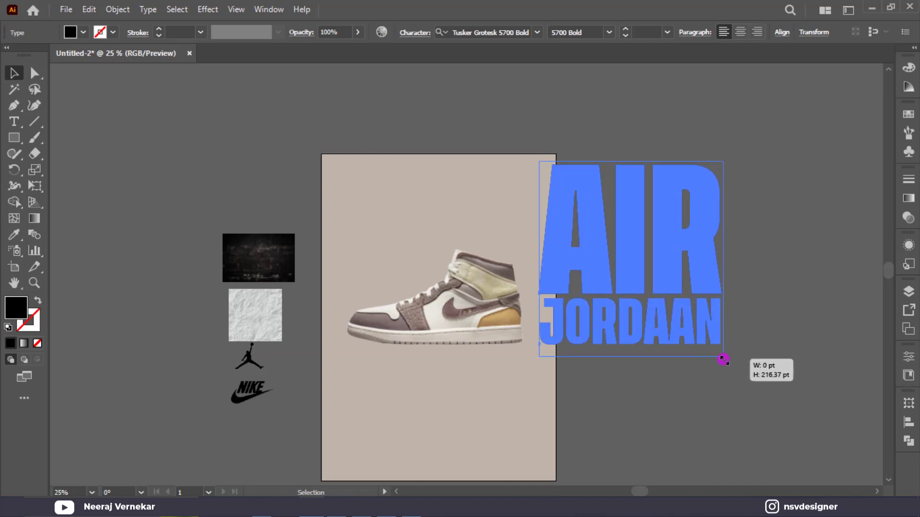
left_click_drag(672, 304, 724, 362)
left_click_drag(669, 337, 488, 377)
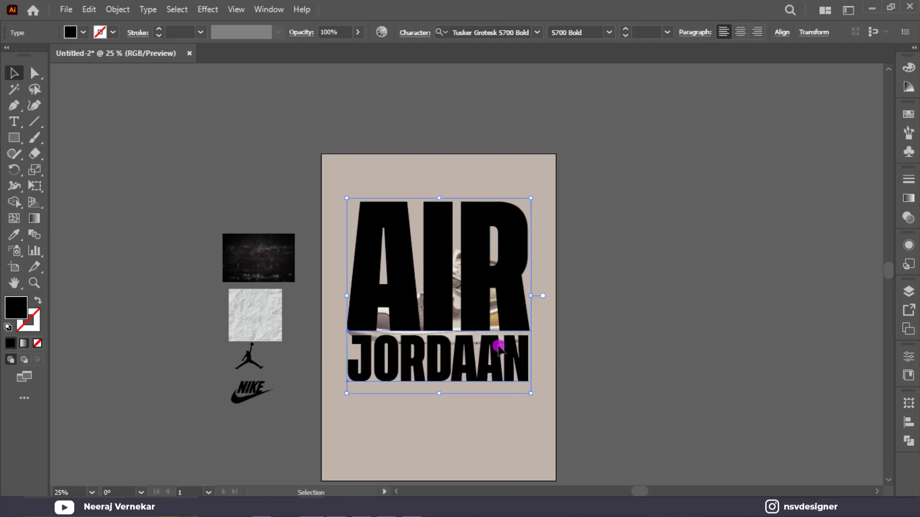
Bring the shoe in front of the AIR letters and copy the heading beside the artboard
key("a")
left_click(508, 322)
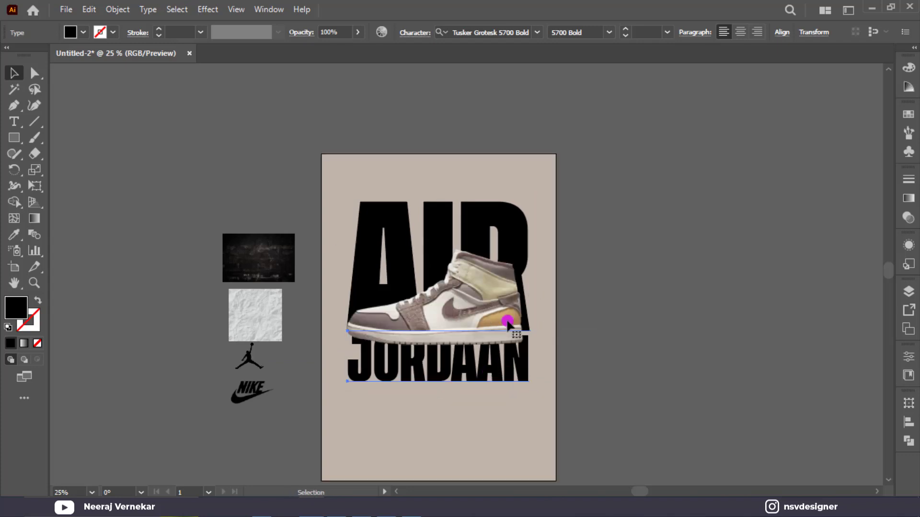
left_click(508, 322)
left_click_drag(525, 232, 769, 254)
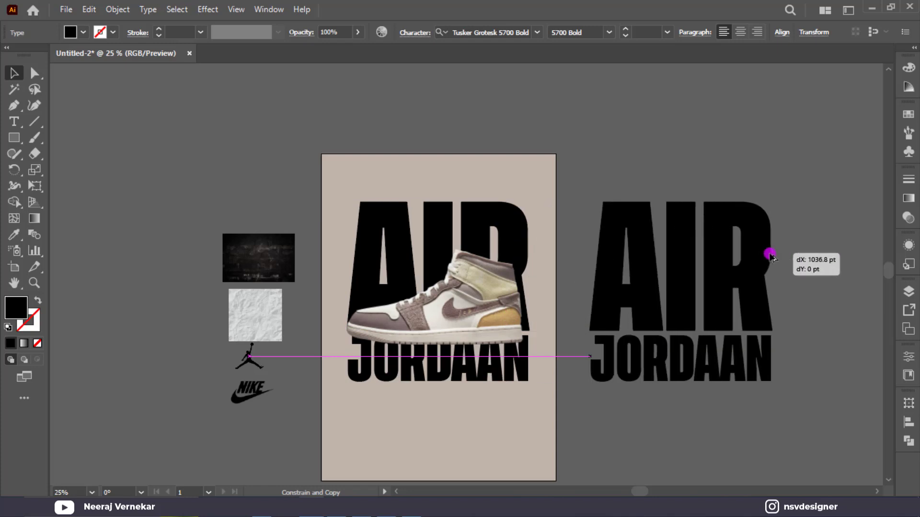
Colour the artboard's JORDAAN text a dark taupe sampled from the shoe
left_click(637, 152)
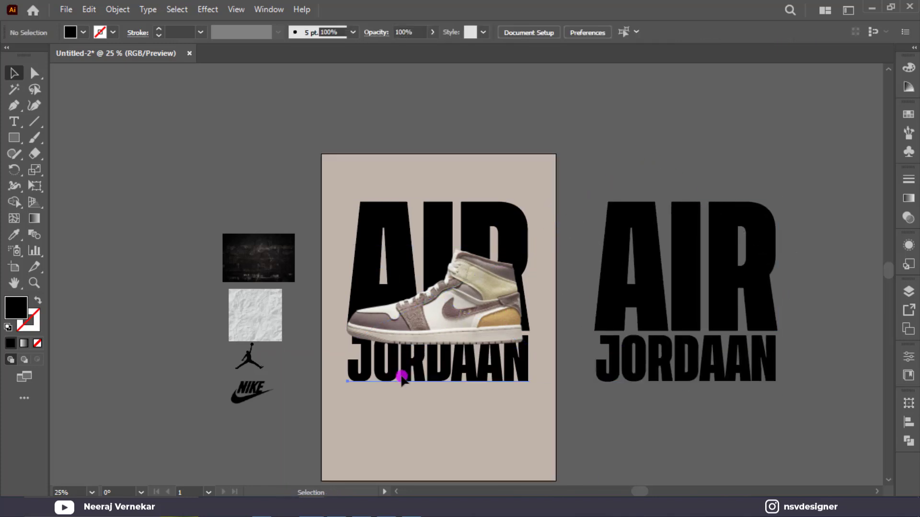
left_click(403, 376)
key("i")
left_click(509, 265)
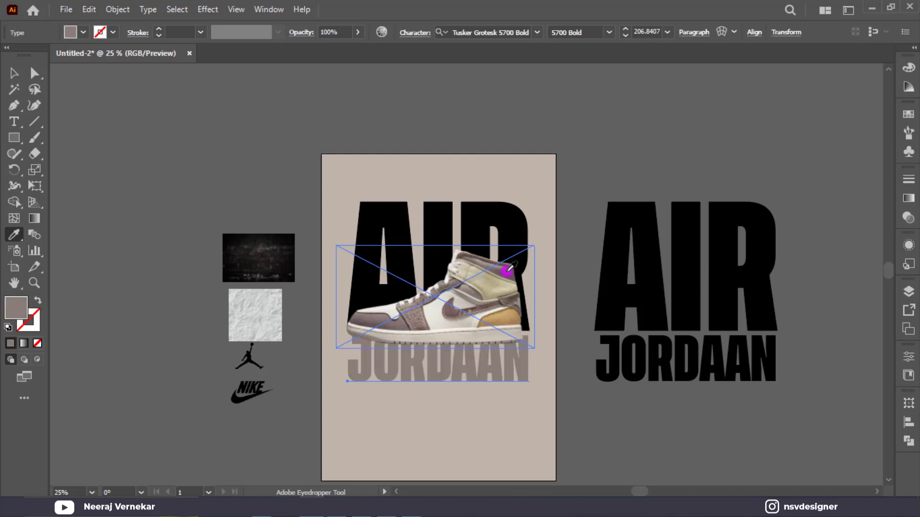
left_click(26, 75)
left_click(224, 136)
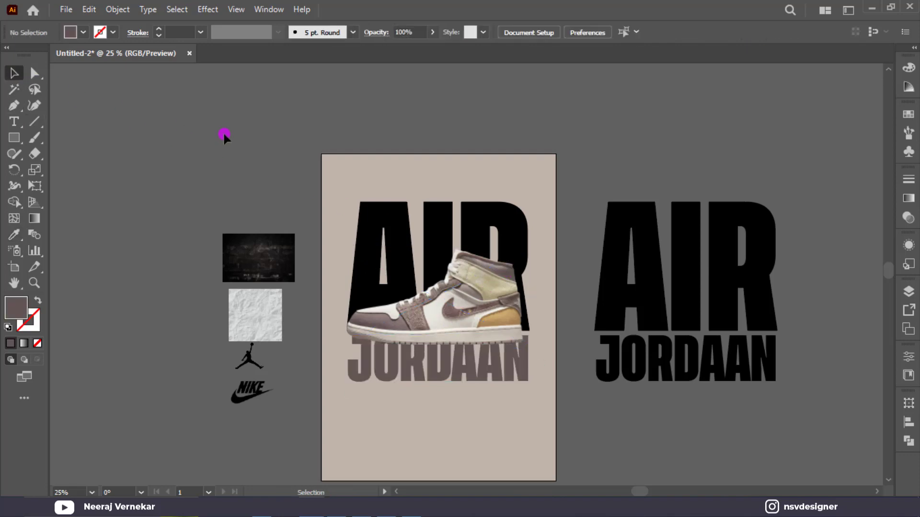
left_click(744, 359)
Outline the spare heading and make AIR a compound path filled brown
right_click(727, 312)
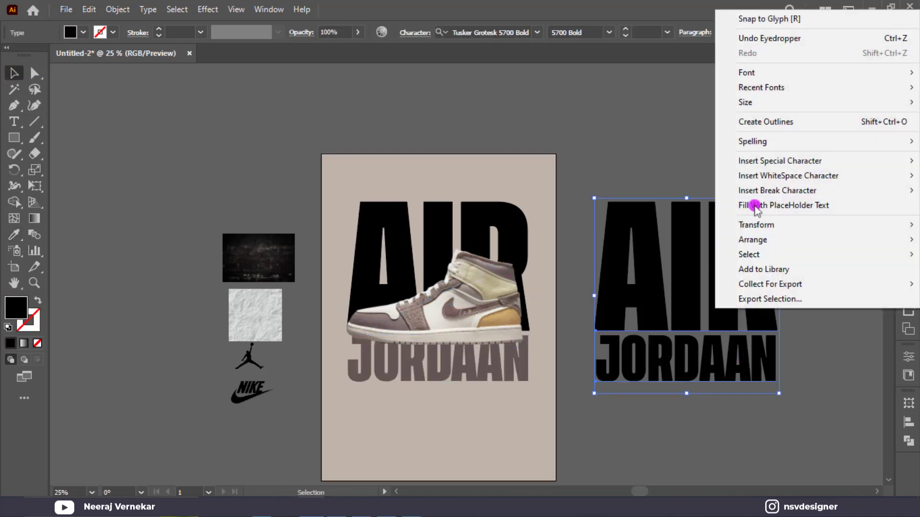
left_click(755, 122)
left_click(695, 160)
left_click(741, 212)
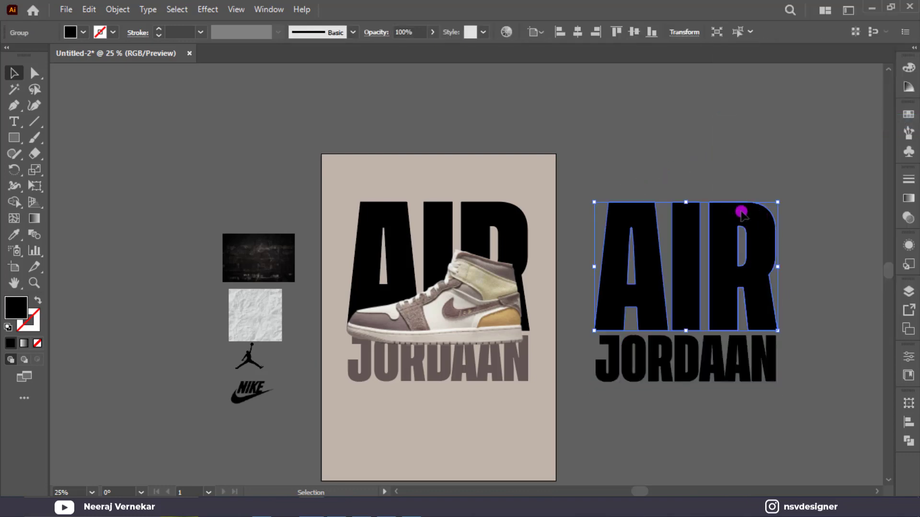
left_click(110, 10)
mouse_move(186, 493)
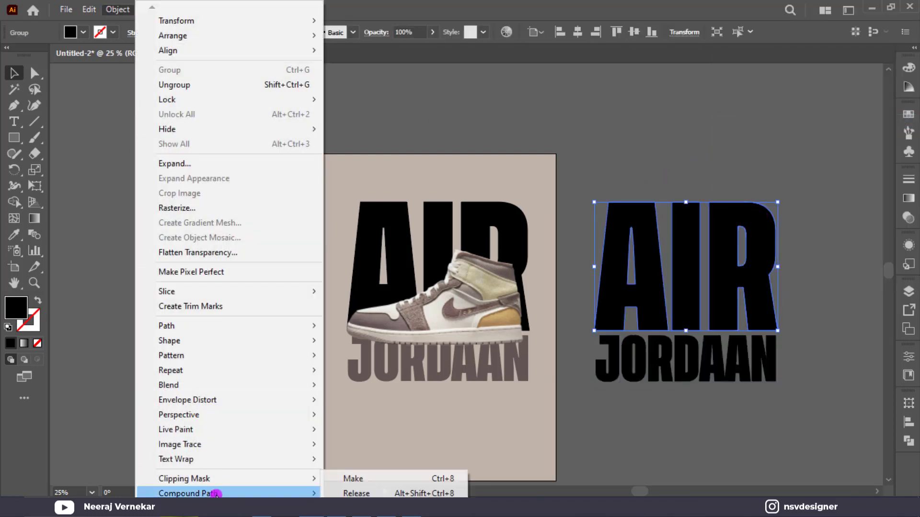
left_click(396, 473)
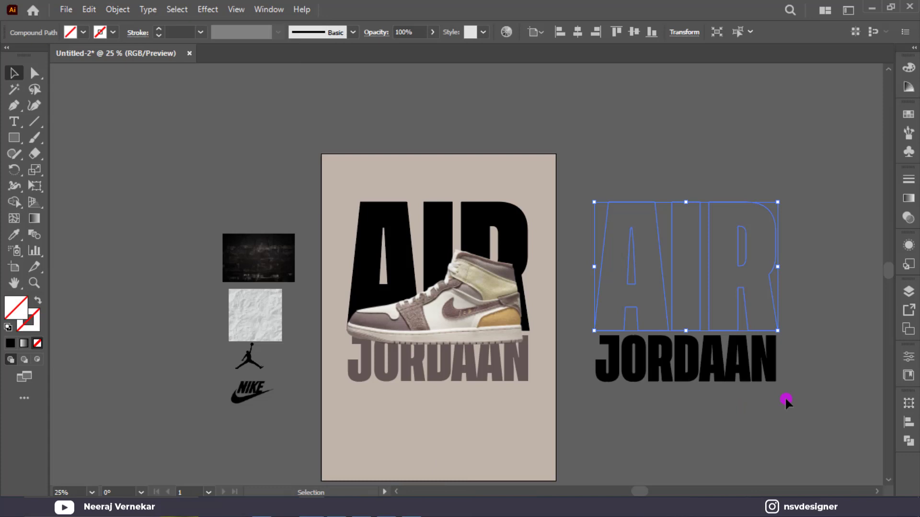
left_click(83, 33)
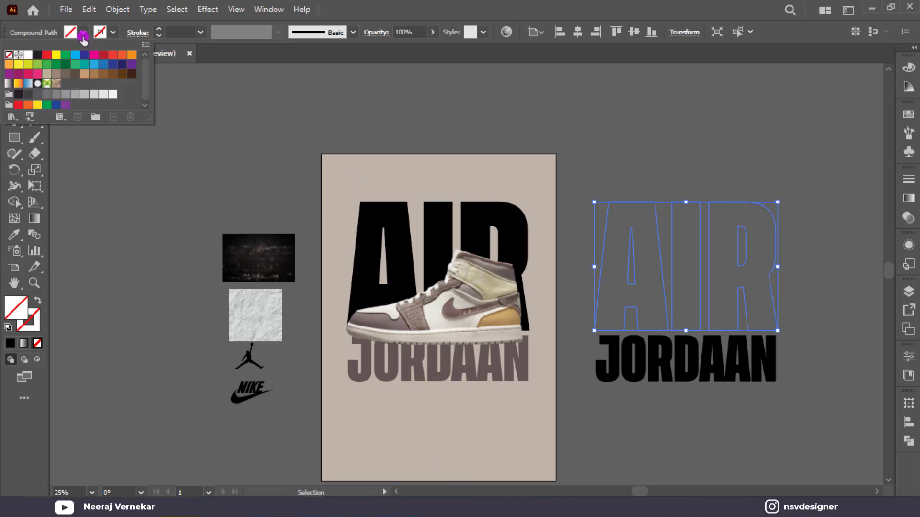
left_click(120, 79)
Make the JORDAAN outlines a compound path filled light grey
left_click(824, 409)
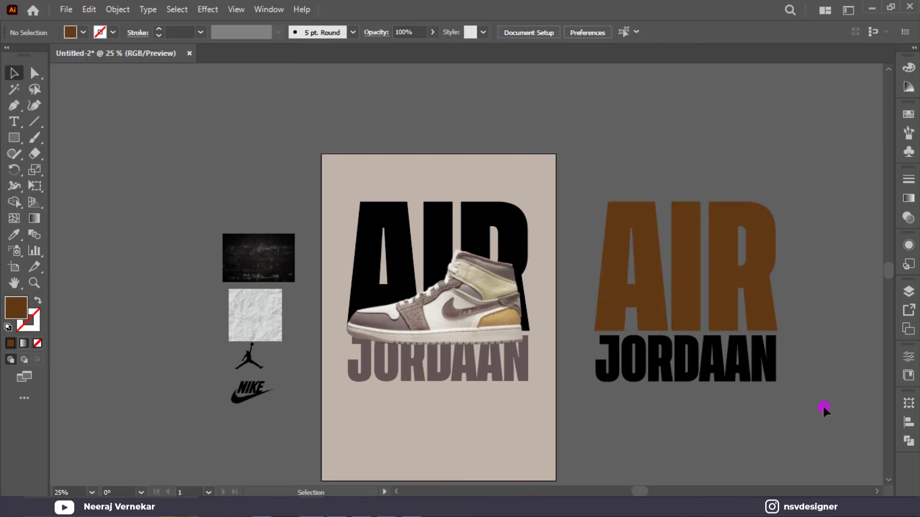
left_click(607, 368)
left_click(115, 10)
mouse_move(188, 493)
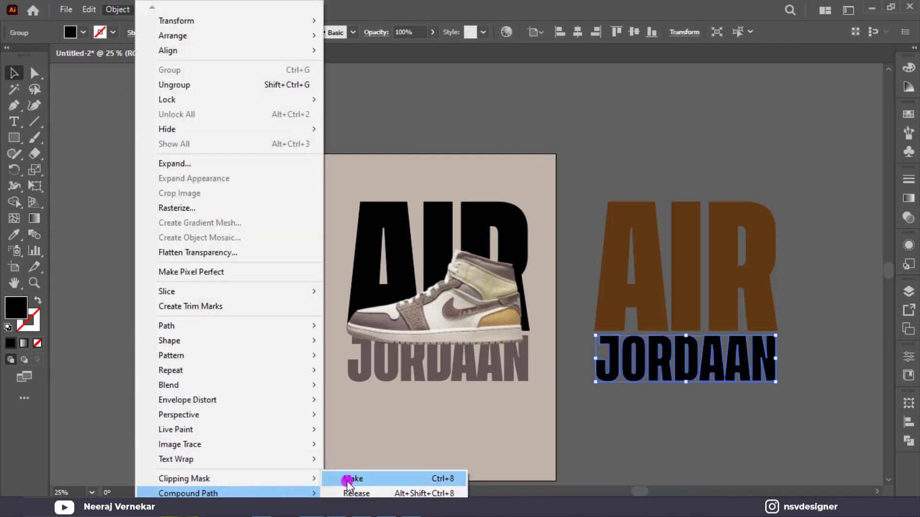
left_click(346, 479)
left_click(82, 32)
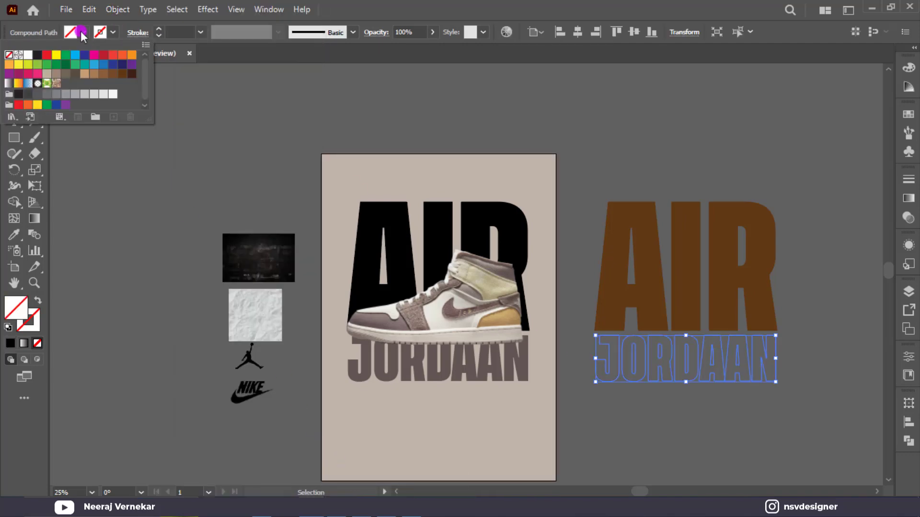
left_click(94, 97)
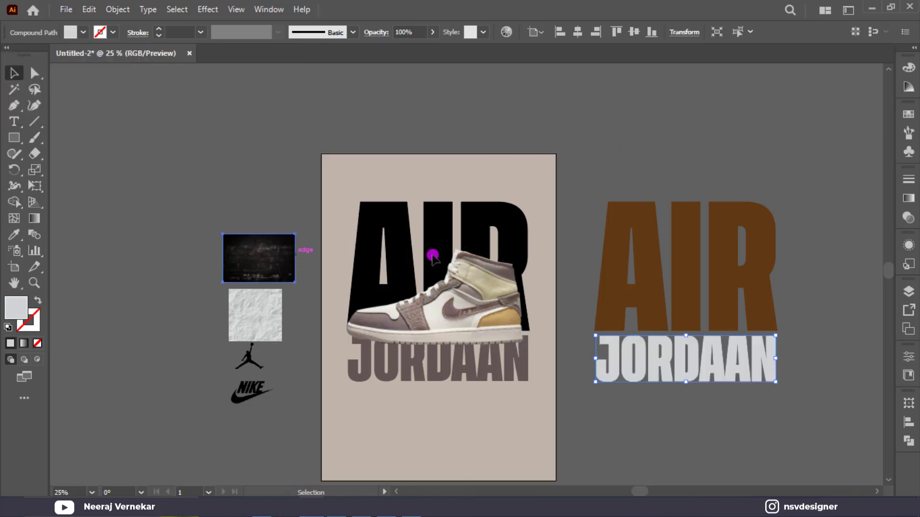
Clip the dark grunge texture inside the AIR letters
mouse_move(433, 257)
left_mouse_down()
mouse_move(669, 257)
mouse_move(809, 348)
left_mouse_up()
left_click_drag(787, 308, 780, 300)
left_click(729, 232, "shift")
right_click(729, 233)
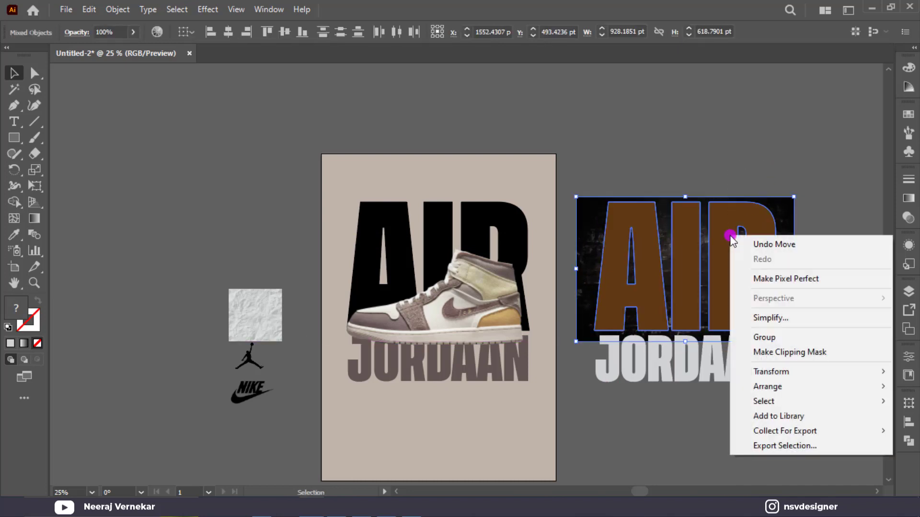
left_click(750, 353)
left_click(797, 411)
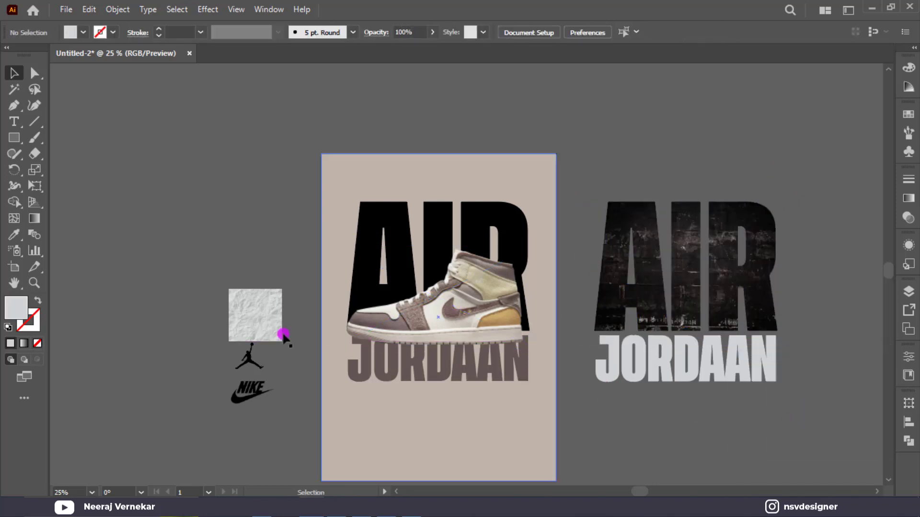
Clip the crumpled paper texture inside the JORDAAN letters
mouse_move(280, 336)
left_mouse_down()
mouse_move(627, 371)
mouse_move(817, 471)
left_mouse_up()
left_click_drag(695, 431, 705, 397)
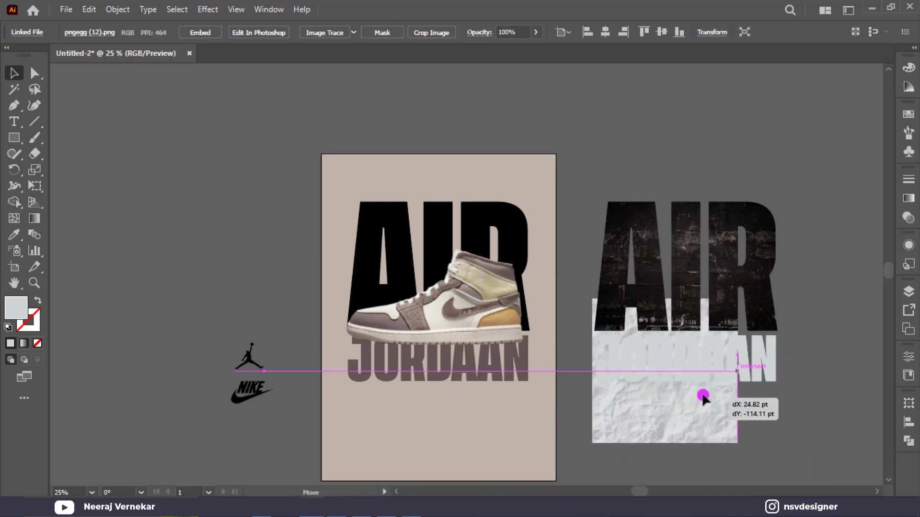
left_click_drag(742, 439, 805, 483)
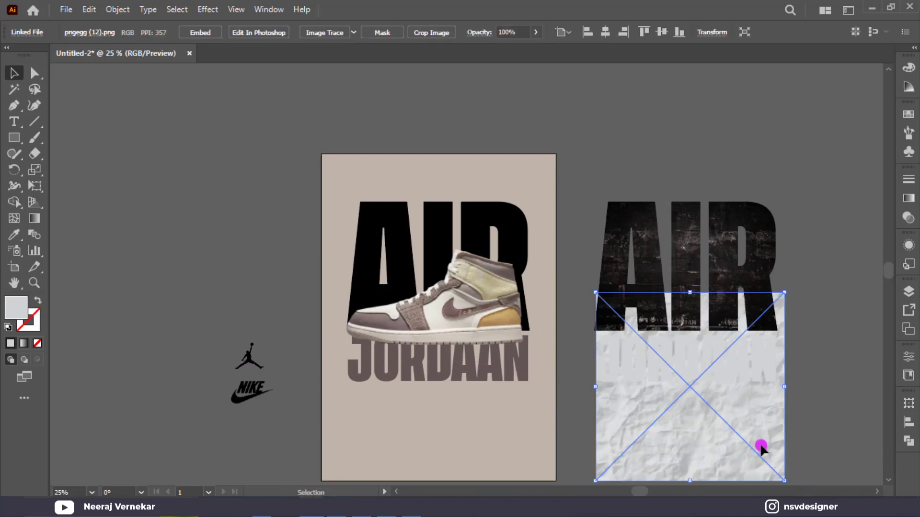
left_click_drag(760, 447, 756, 423)
right_click(756, 369)
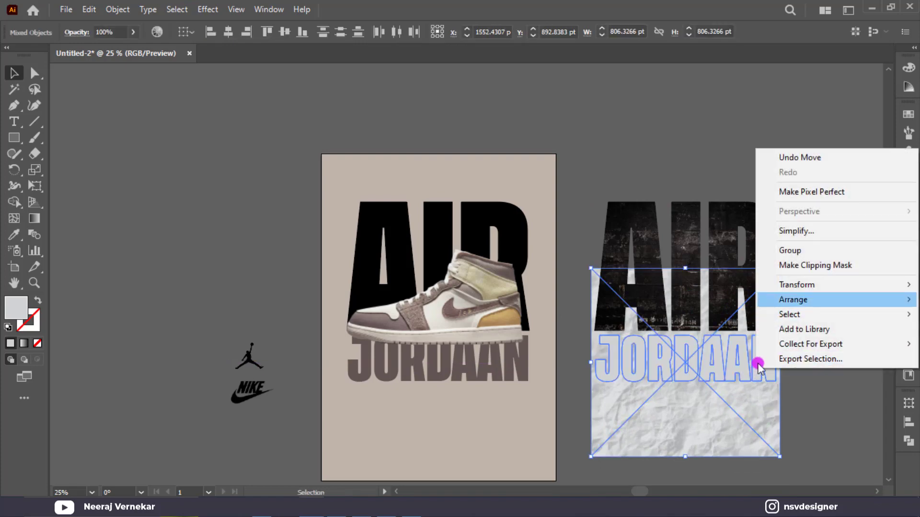
left_click(742, 263)
left_click(827, 243)
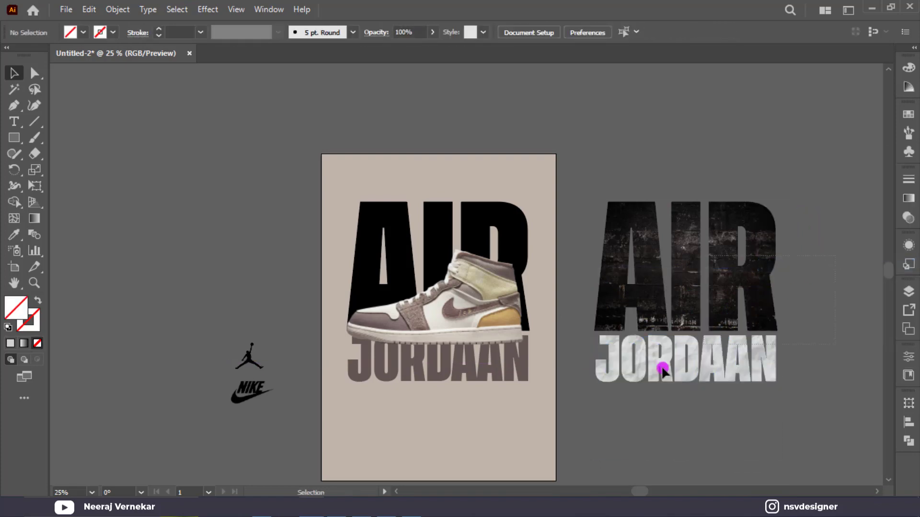
Move the textured lettering onto the poster and nudge JORDAAN into alignment
left_click_drag(711, 322, 471, 309)
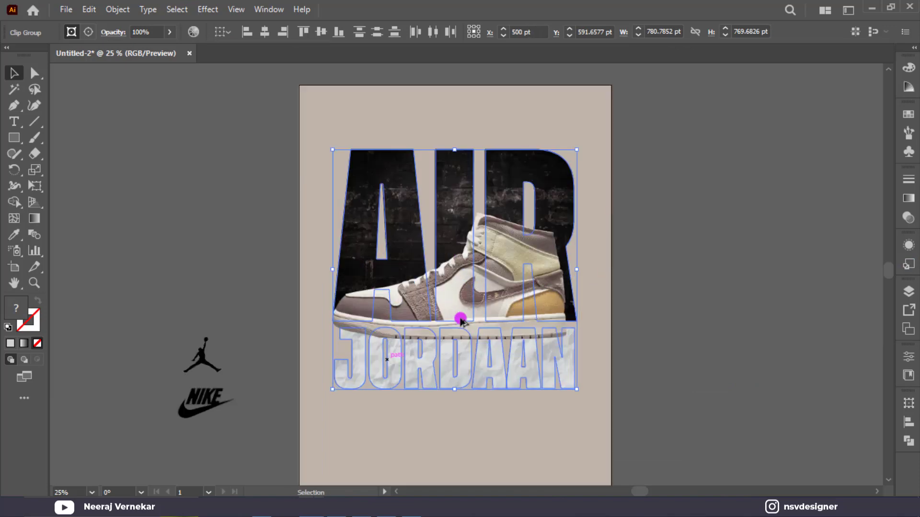
scroll(410, 378, "up", 5)
left_click_drag(408, 378, 409, 377)
left_click(408, 376, "shift")
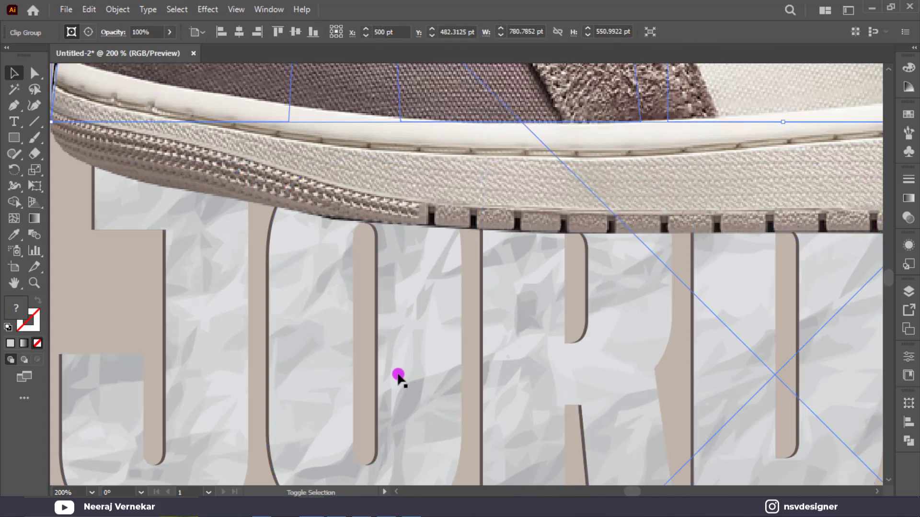
left_click_drag(411, 369, 411, 372)
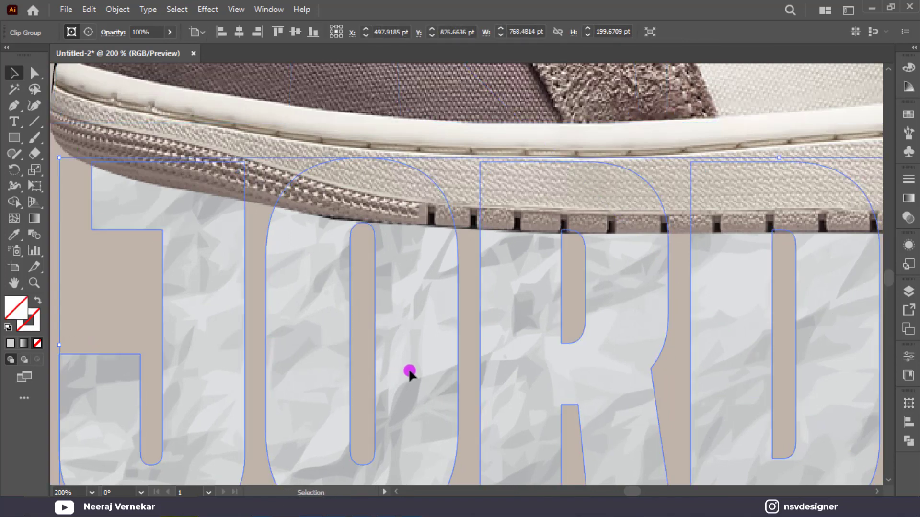
key("ctrl+minus")
key("ctrl+minus")
scroll(741, 300, "up", 3)
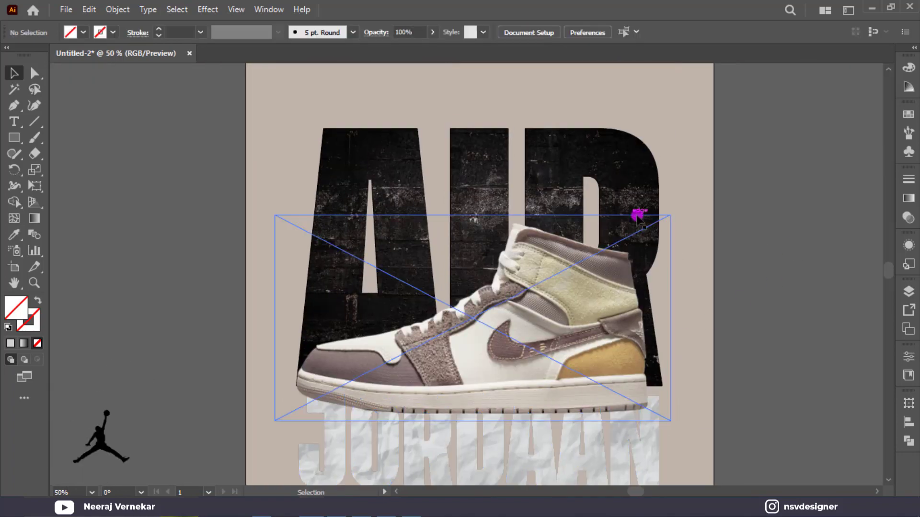
Try Hard Light blending on the textured AIR and pull the texture aside
left_click(610, 205)
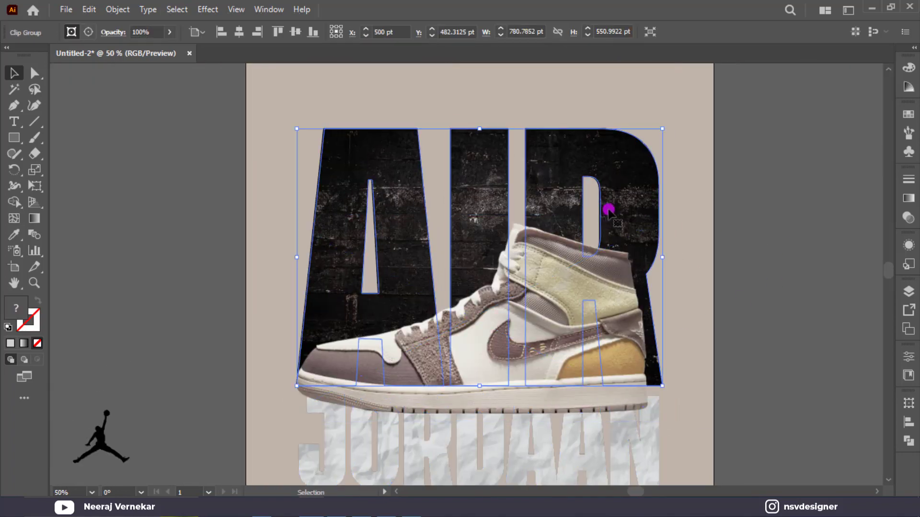
left_click(908, 245)
left_click(908, 217)
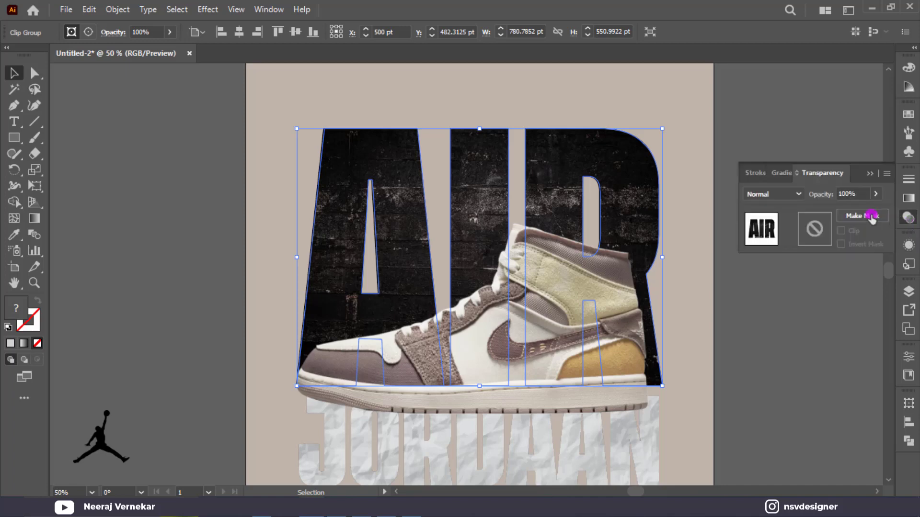
left_click(772, 194)
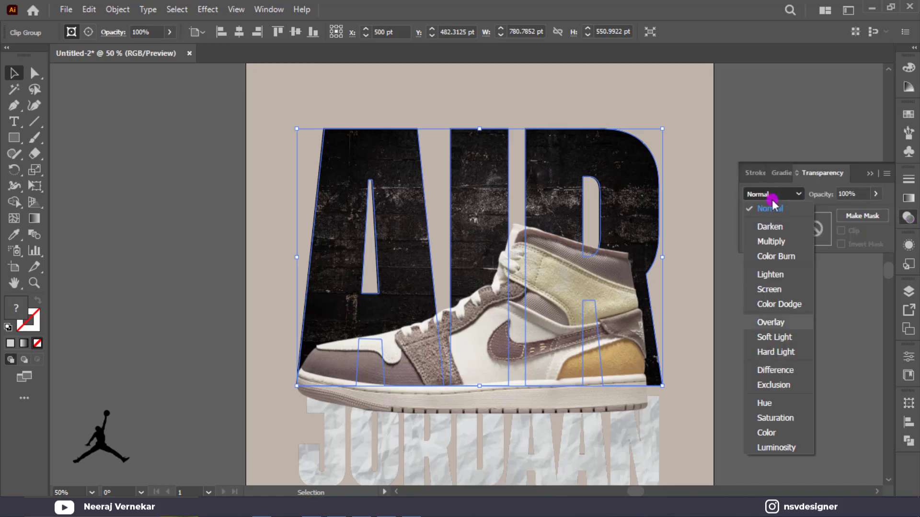
left_click(789, 354)
key("ctrl+0")
key("ctrl+1")
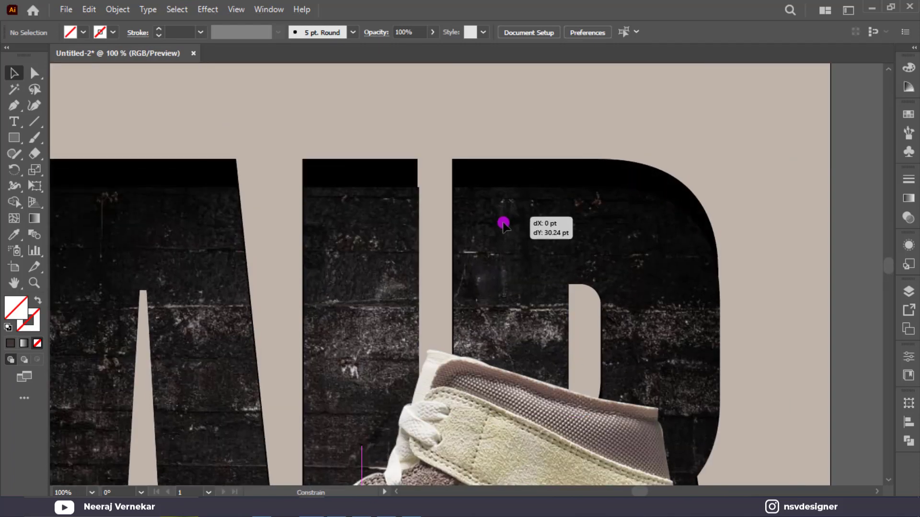
left_click_drag(499, 191, 500, 240)
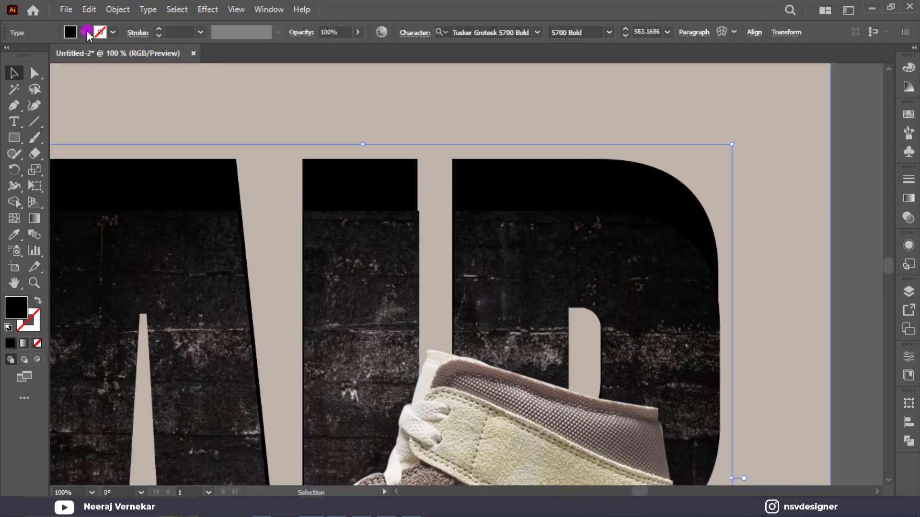
Make the underlying AIR grey, realign the texture over it, and set Overlay blending
left_click(86, 32)
left_click(47, 94)
left_click(353, 154)
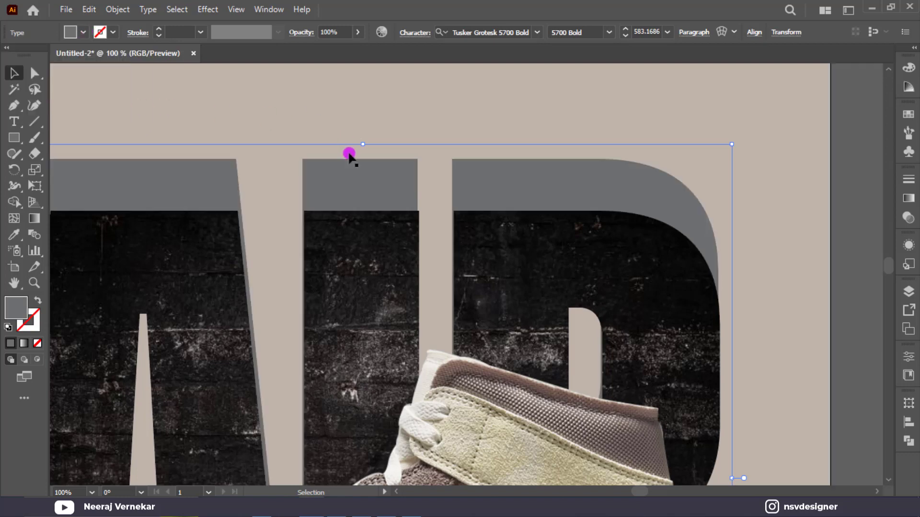
left_click_drag(373, 256, 374, 211)
left_click(910, 221)
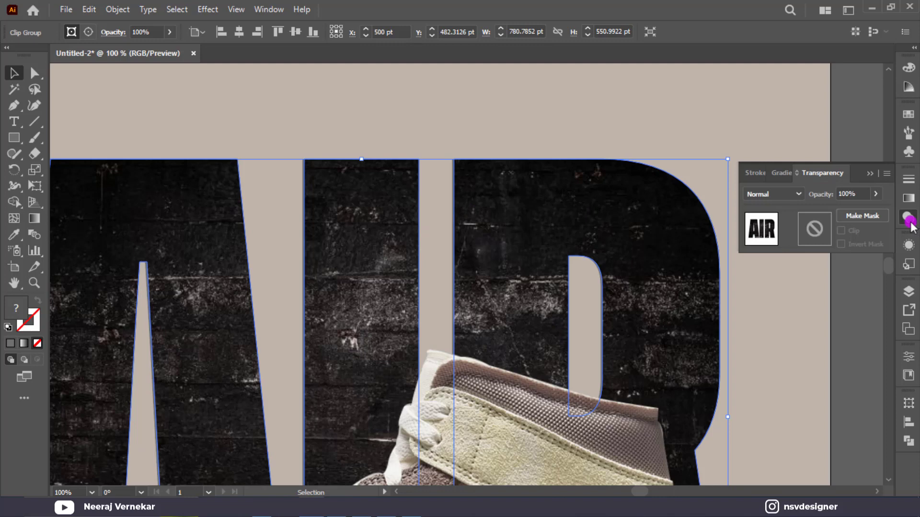
left_click(785, 194)
left_click(783, 324)
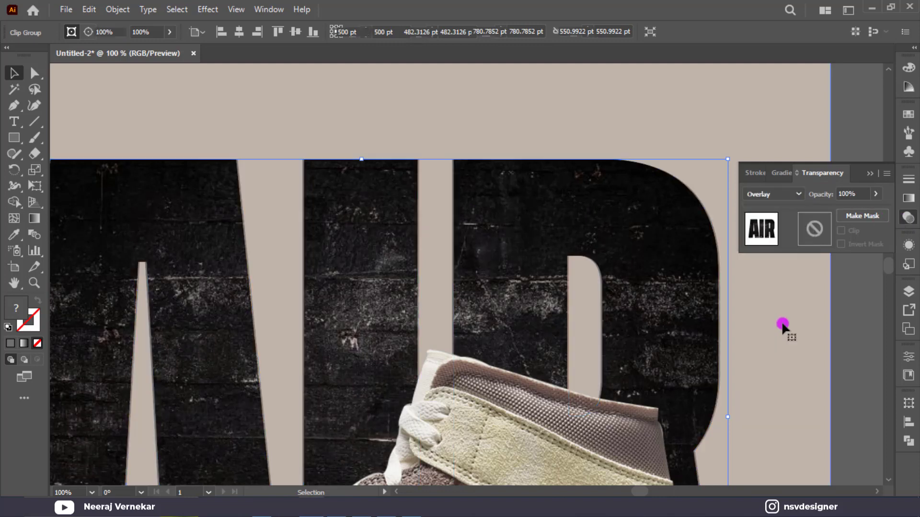
left_click(782, 325)
key("ctrl+0")
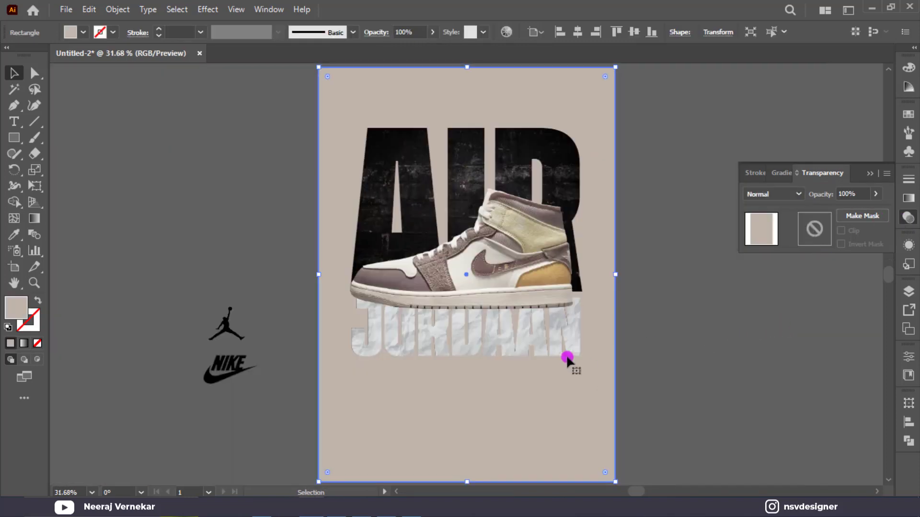
Select the JORDAAN lettering and inspect its blend mode options
left_click(557, 355)
left_click(789, 198)
left_click(786, 329)
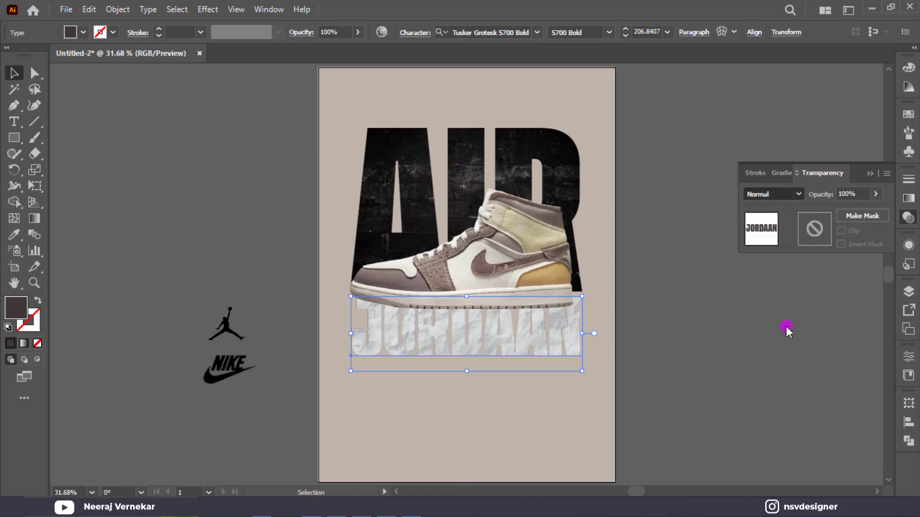
left_click(557, 340)
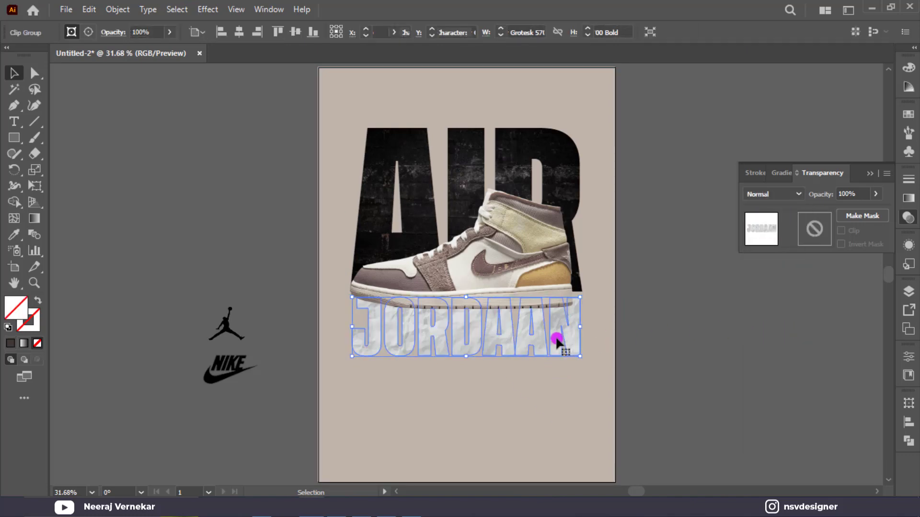
left_click(772, 201)
left_click(538, 376)
left_click(533, 349)
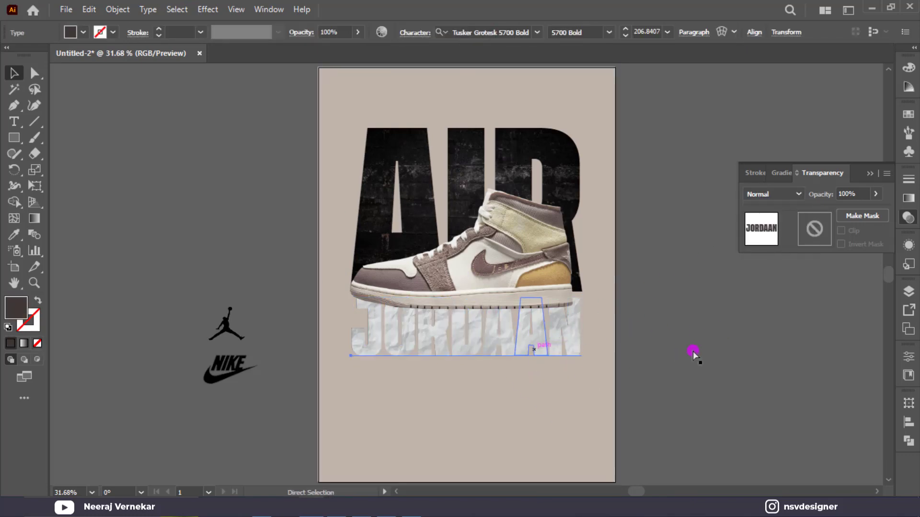
left_click(693, 354)
Set the textured JORDAAN group to Overlay and close the Transparency panel
left_click_drag(567, 395, 610, 349)
left_click(771, 194)
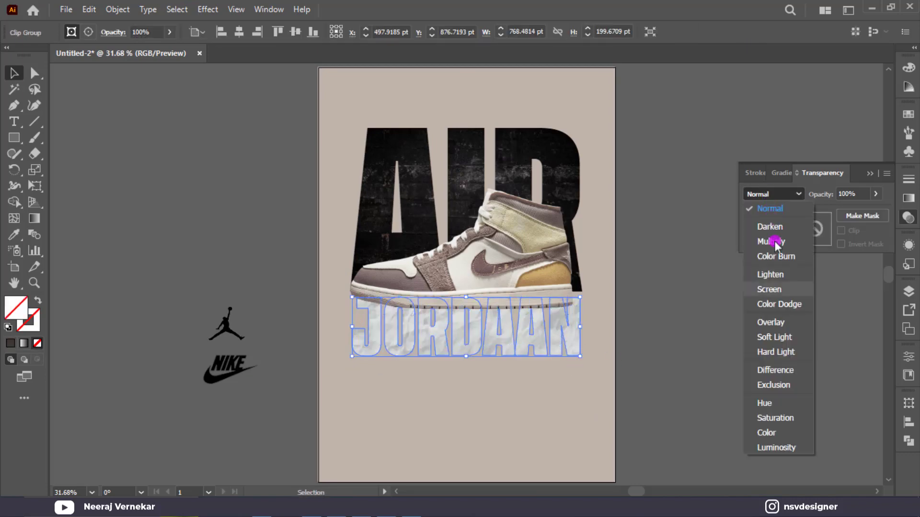
left_click(772, 322)
left_click(741, 349)
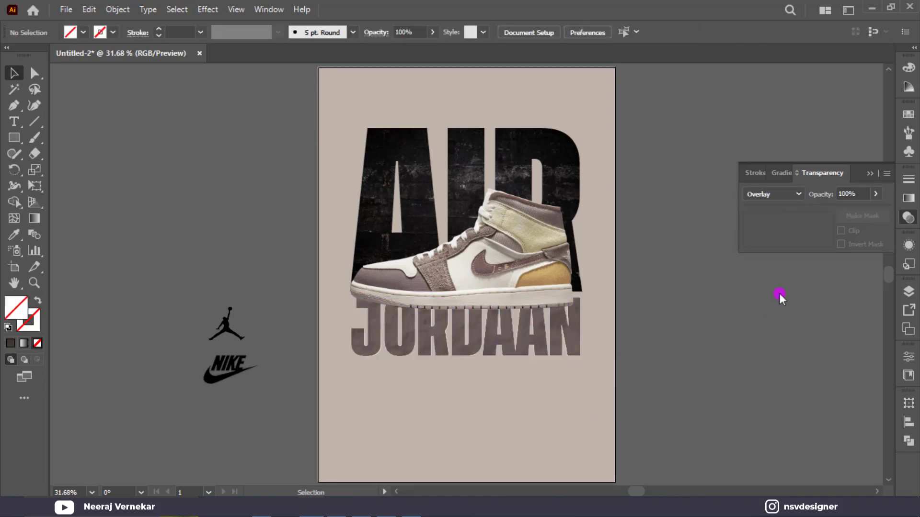
left_click(871, 175)
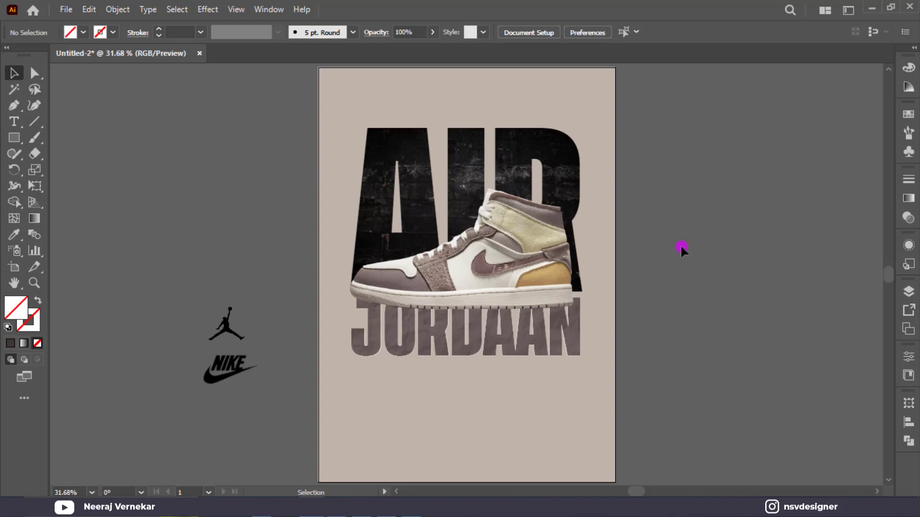
left_click_drag(596, 305, 550, 365)
Shift the JORDAAN text straight down out from under its texture
left_click(550, 365)
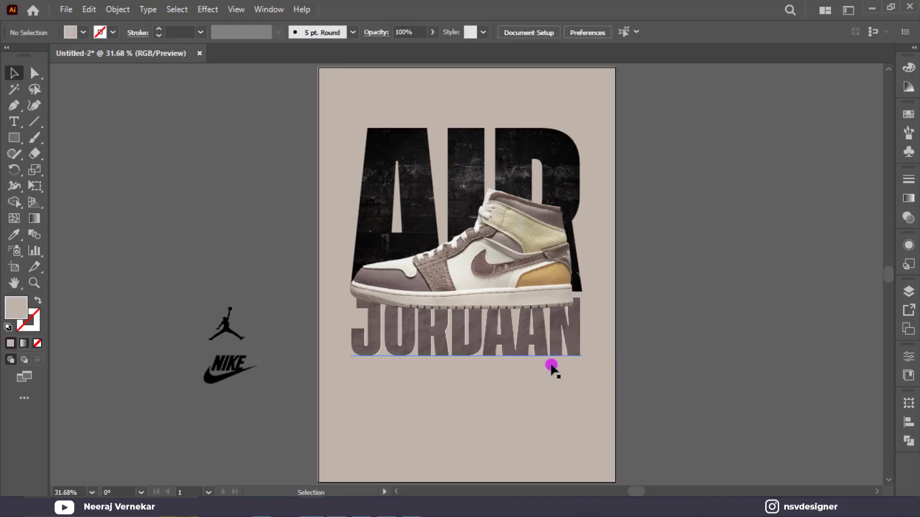
scroll(462, 390, "up", 2)
scroll(463, 391, "up", 2)
left_click_drag(483, 269, 484, 317)
Recolour the JORDAAN text with a mauve sampled from the shoe collar
left_click(205, 160)
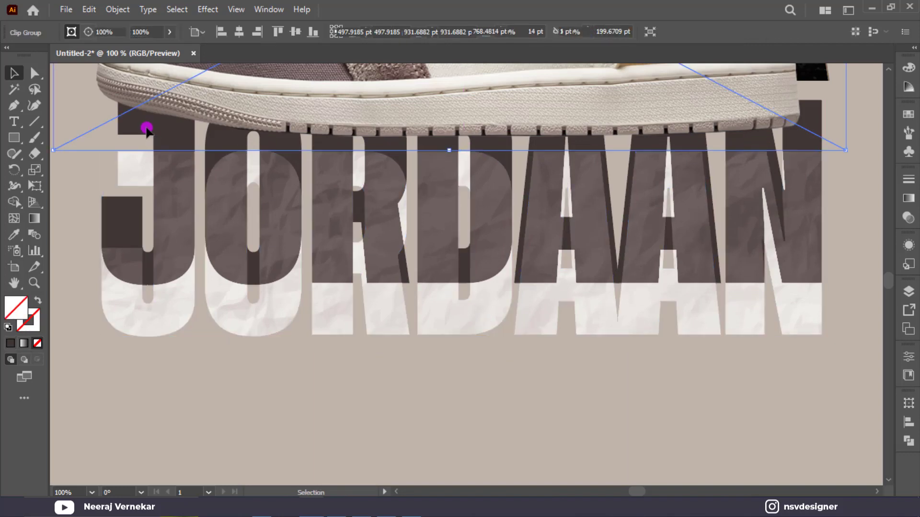
scroll(147, 128, "up", 1)
scroll(147, 128, "up", 3)
scroll(287, 127, "up", 1)
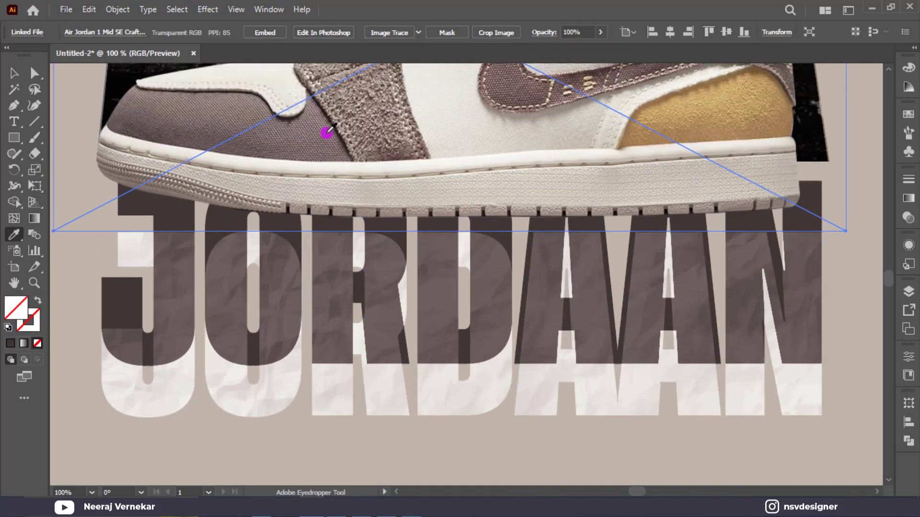
left_click(325, 130)
scroll(539, 144, "up", 5)
scroll(540, 142, "up", 1)
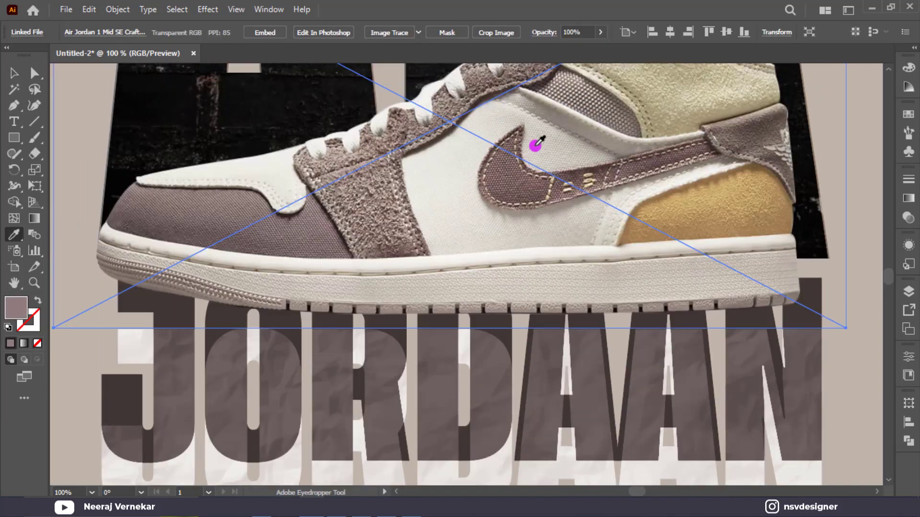
left_click(108, 381, "ctrl")
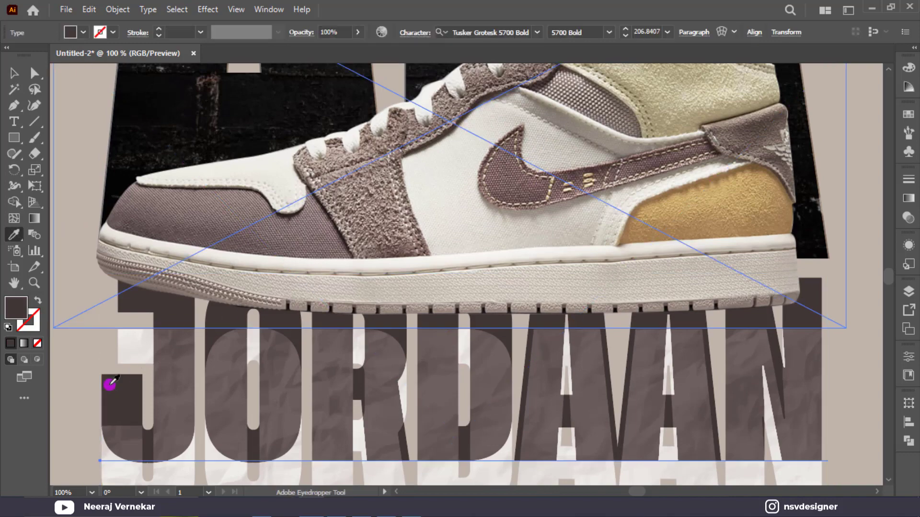
scroll(197, 343, "up", 3)
left_click(723, 87)
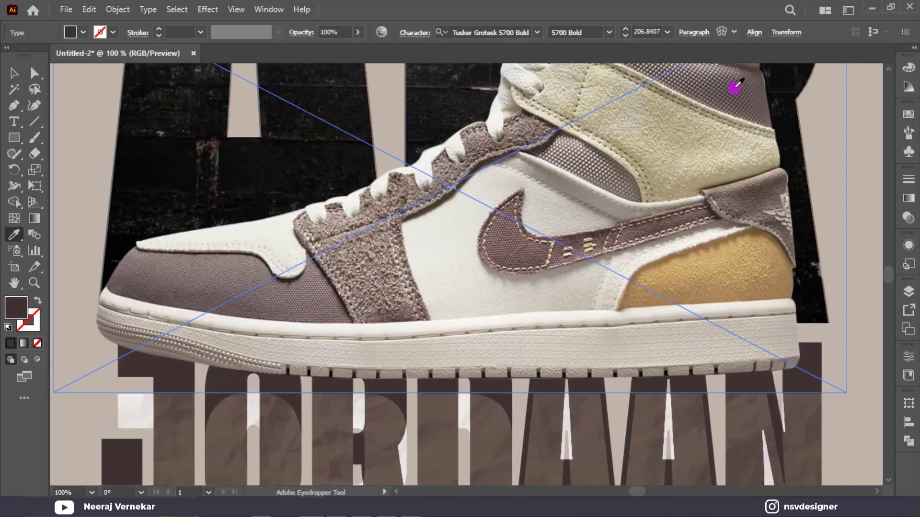
left_click(727, 86)
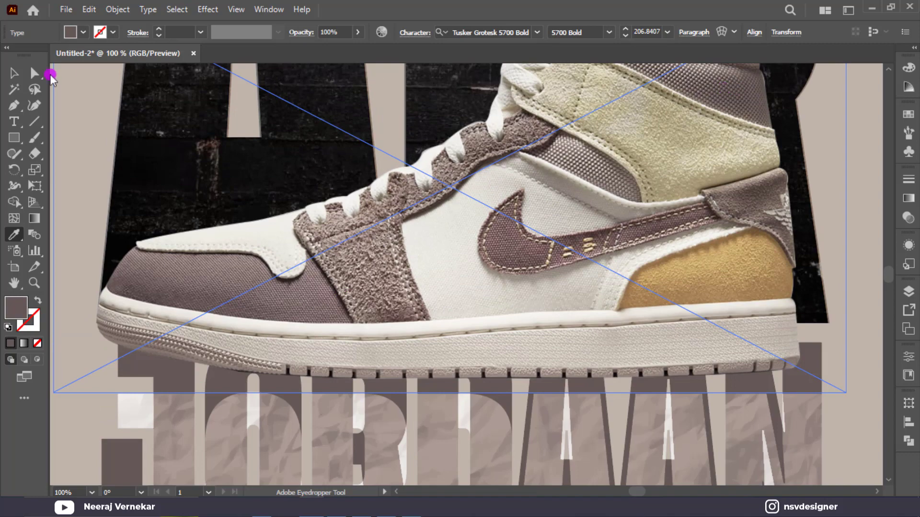
Keep the mauve recolour and move the textured JORDAAN group up beneath the shoe
left_click(11, 73)
key("ctrl+z")
key("ctrl+shift+z")
key("ctrl+z")
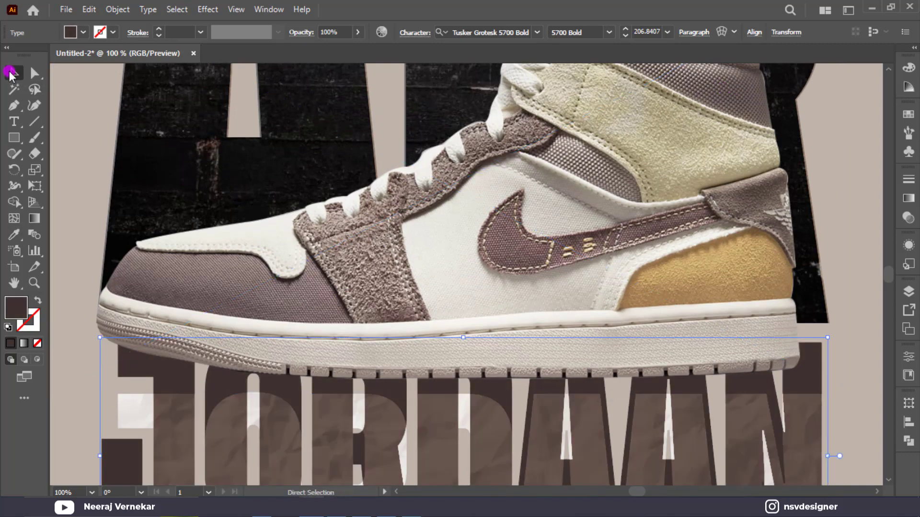
key("ctrl+shift+z")
left_click(81, 365)
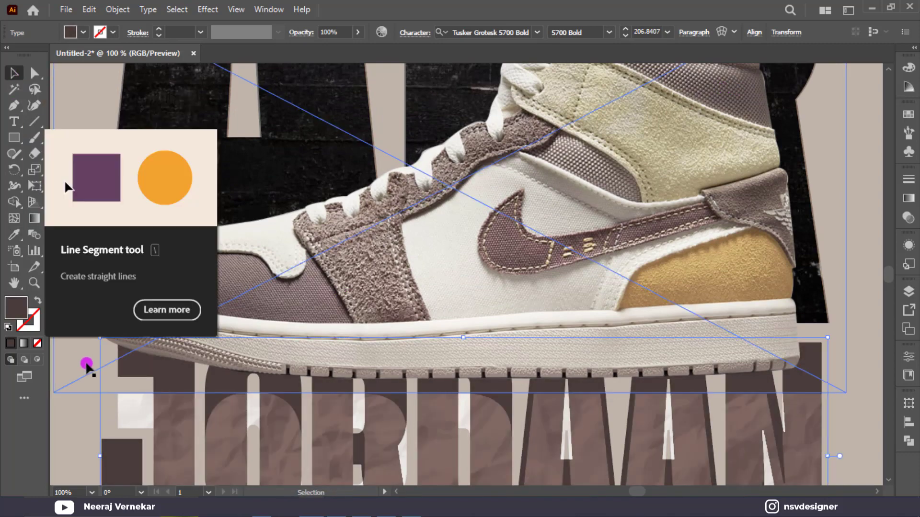
left_click_drag(188, 430, 161, 387)
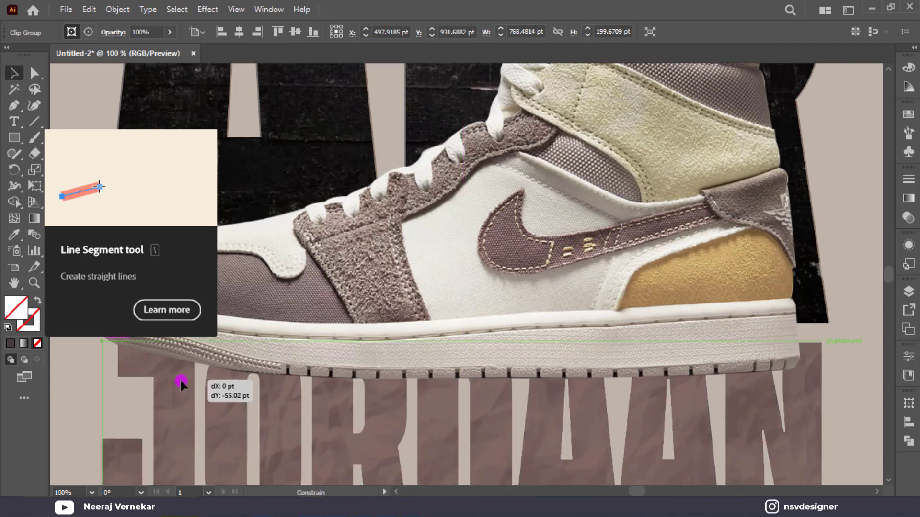
left_click(73, 401)
Position the placed grunge paper texture beside the artboard
key("ctrl+0")
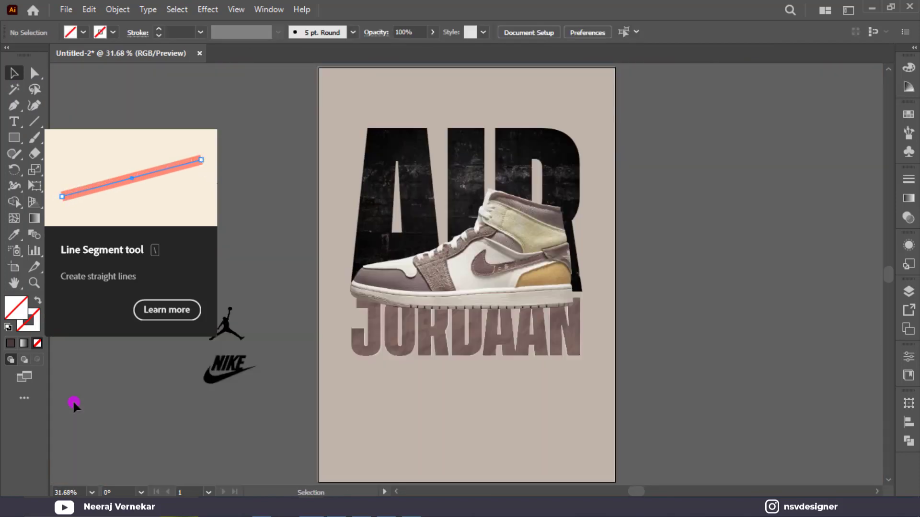
left_click(14, 74)
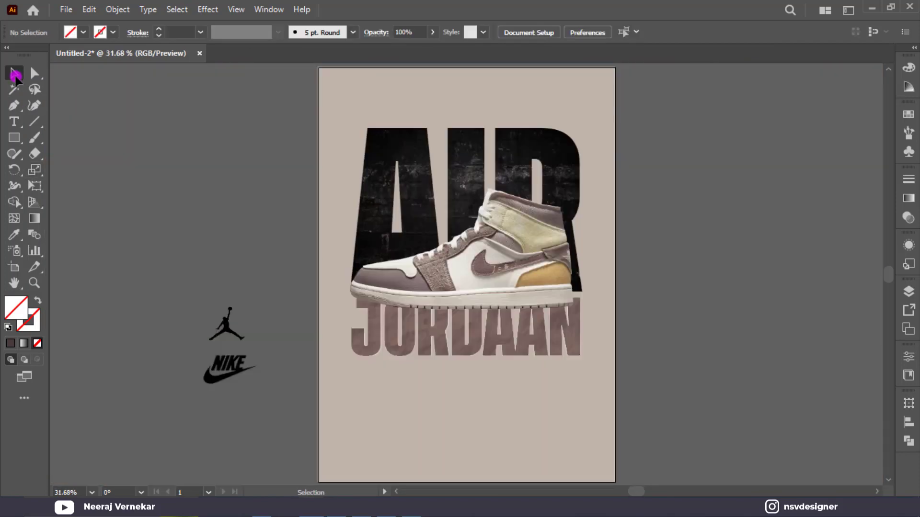
left_click(163, 166)
scroll(563, 407, "down", 1)
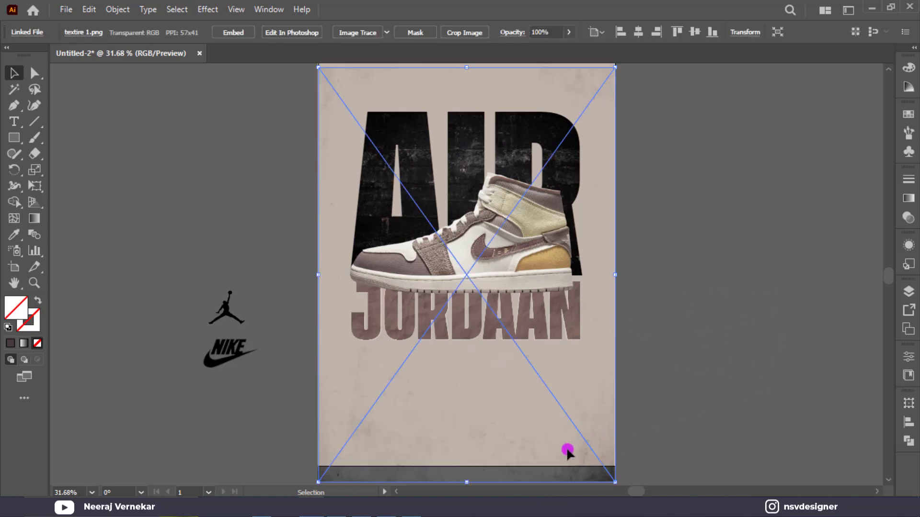
left_click_drag(567, 452, 755, 395)
left_click(351, 128)
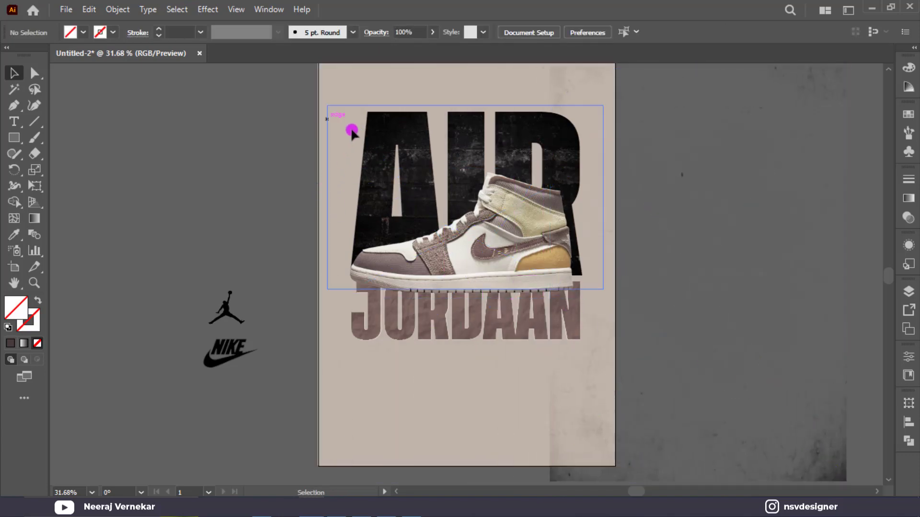
Bring the poster artwork to front and drag the texture across the artboard behind it
right_click(465, 303)
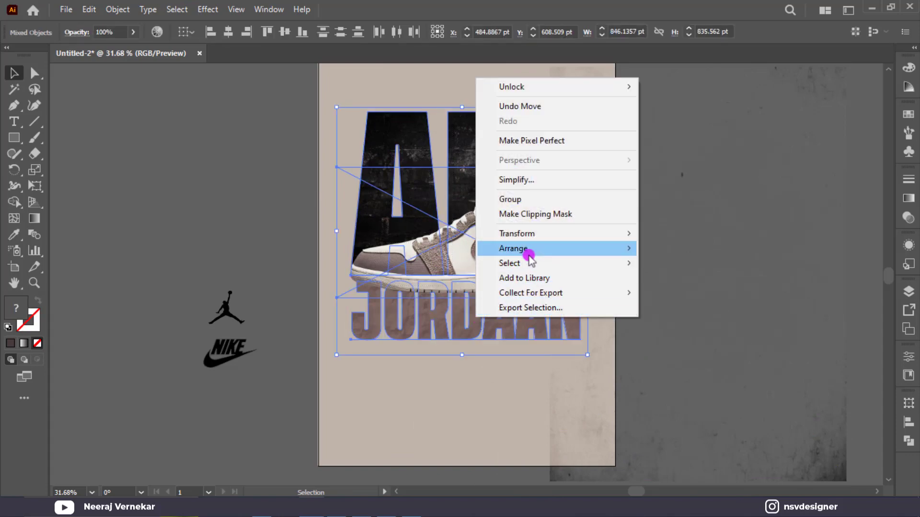
left_click(658, 255)
left_click_drag(657, 396, 409, 417)
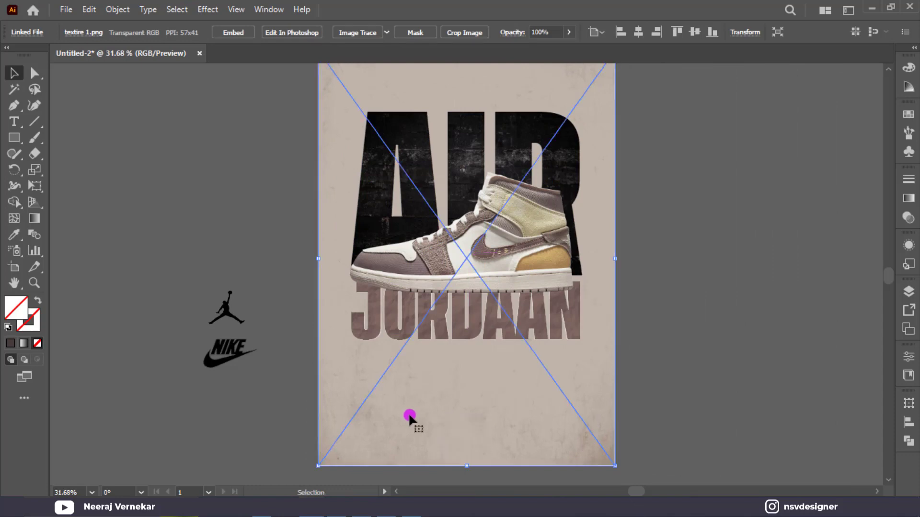
left_click(658, 434)
left_click(554, 420)
scroll(553, 419, "up", 5, "alt")
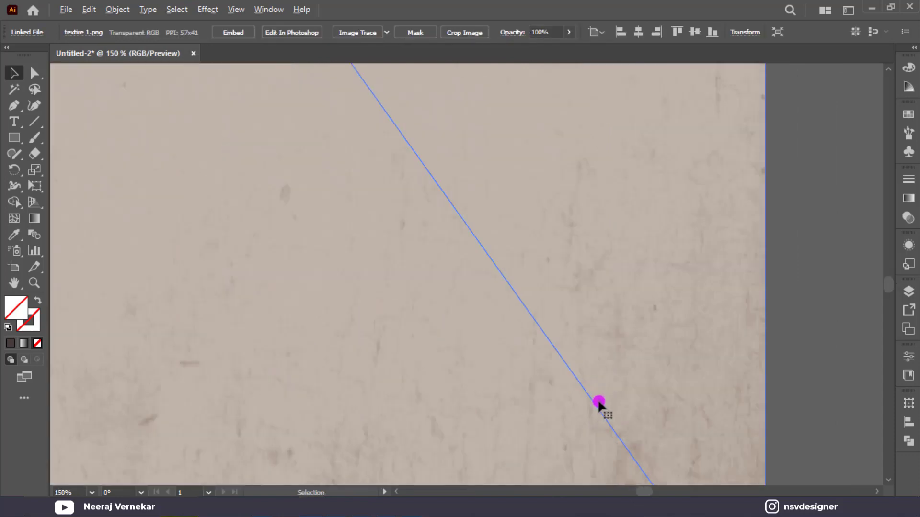
scroll(658, 382, "down", 5)
scroll(656, 380, "down", 2)
key("ctrl+0")
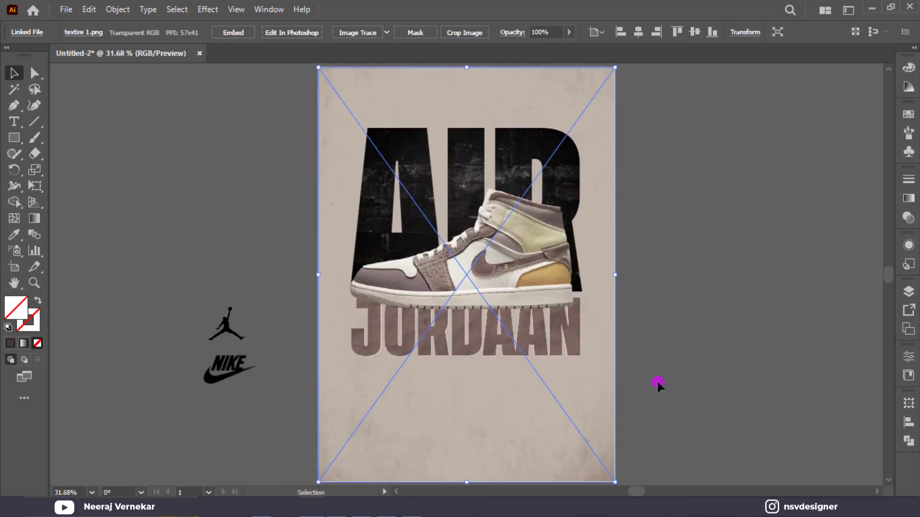
left_click(656, 380)
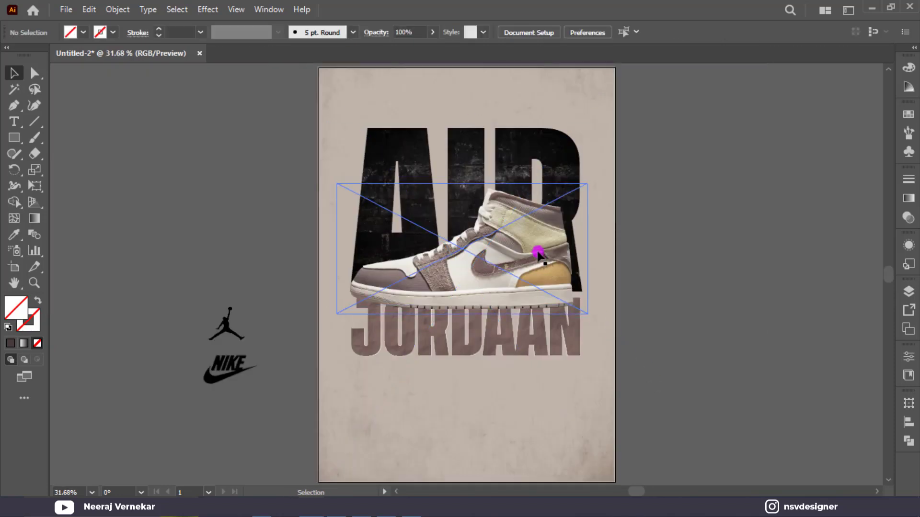
Add a Drop Shadow to the shoe: X offset 4 pt, Y offset 27 pt, blur 23 pt
left_click(490, 218)
left_click(208, 9)
mouse_move(225, 161)
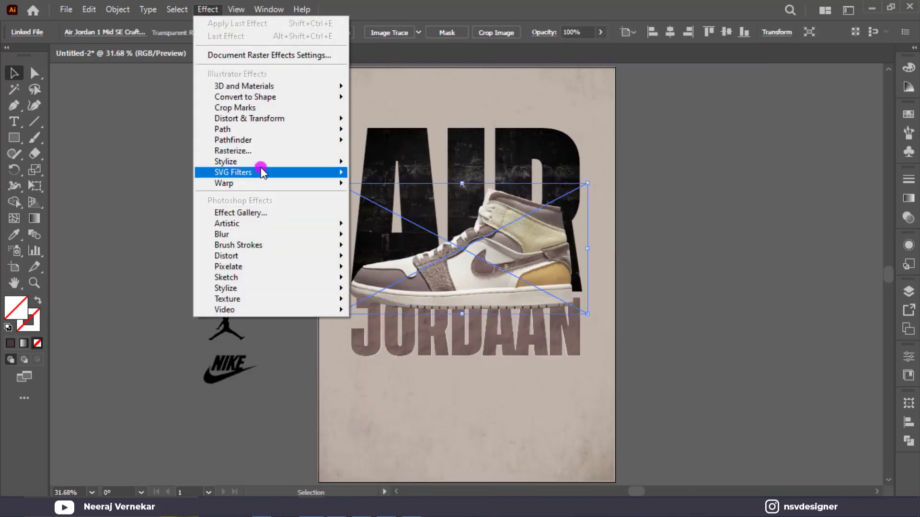
left_click(374, 164)
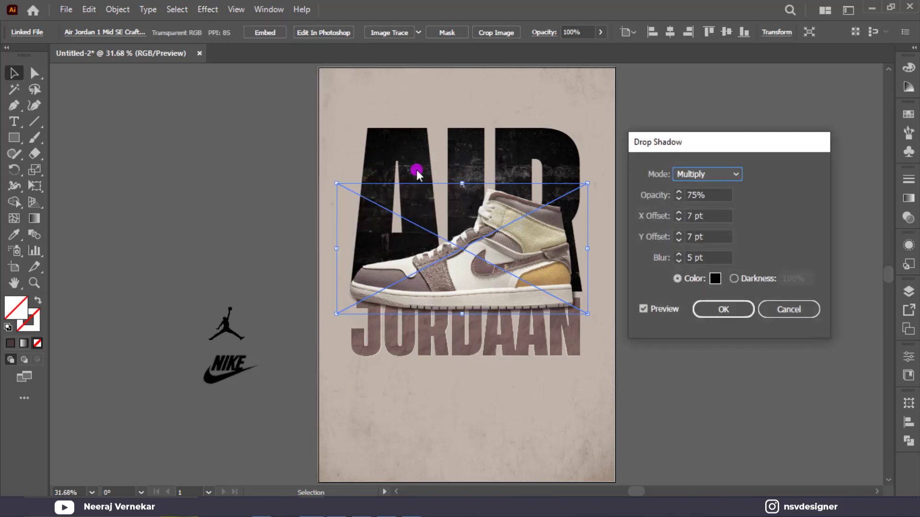
left_click(678, 233)
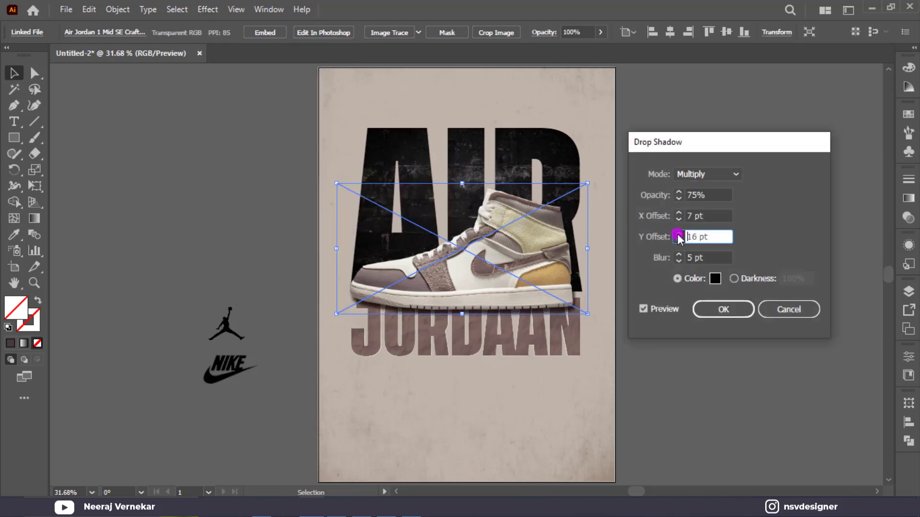
left_click(680, 258)
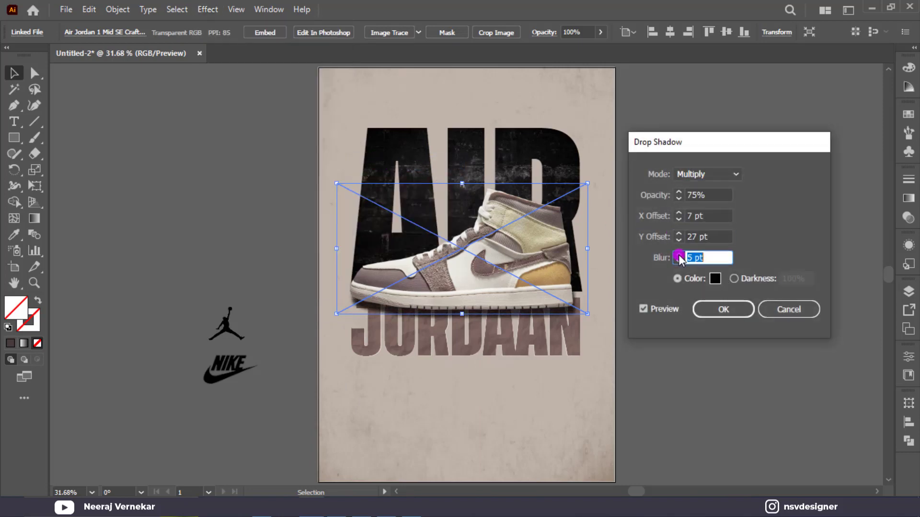
type("18")
left_click(679, 221)
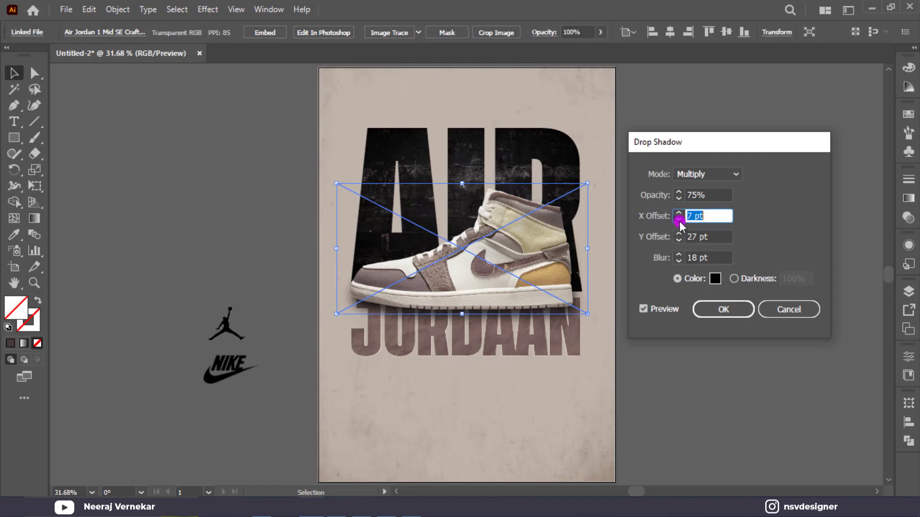
left_click(678, 254)
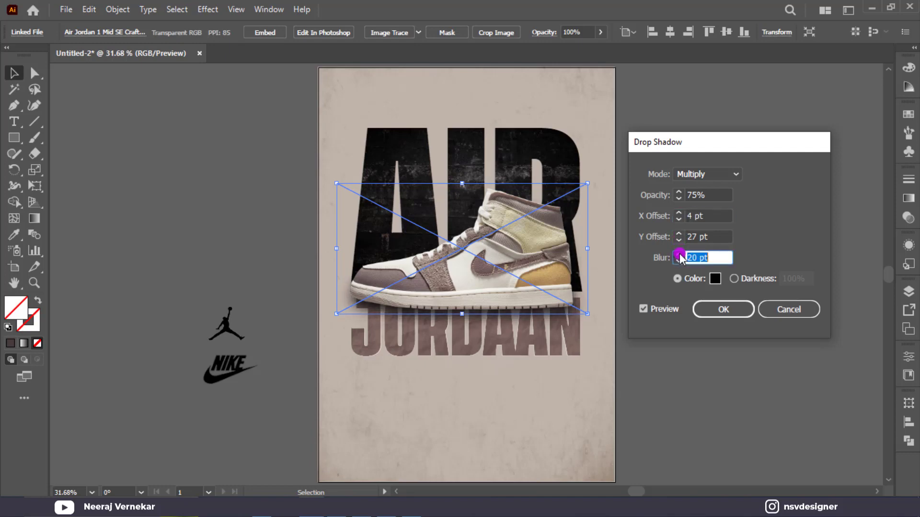
left_click(722, 309)
left_click(688, 353)
left_click(540, 143)
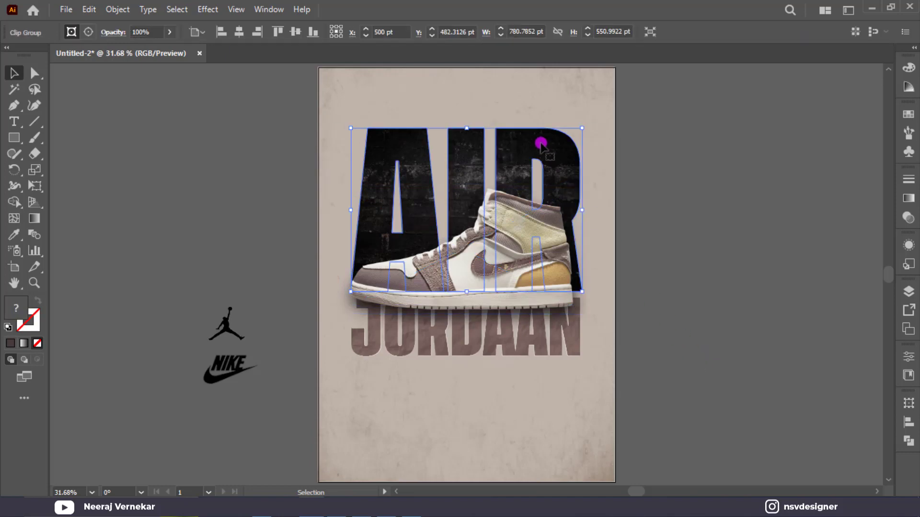
Select the JORDAAN lettering pieces and group them
key("a")
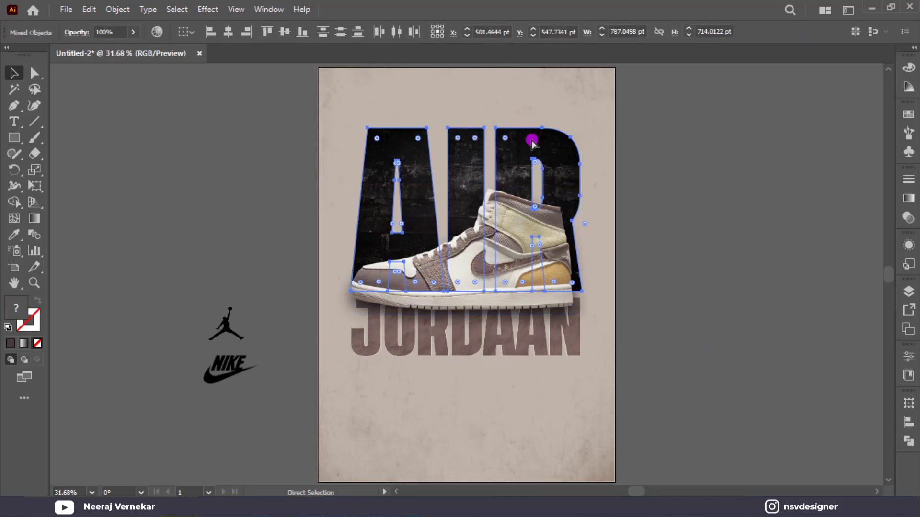
key("v")
left_click(551, 319)
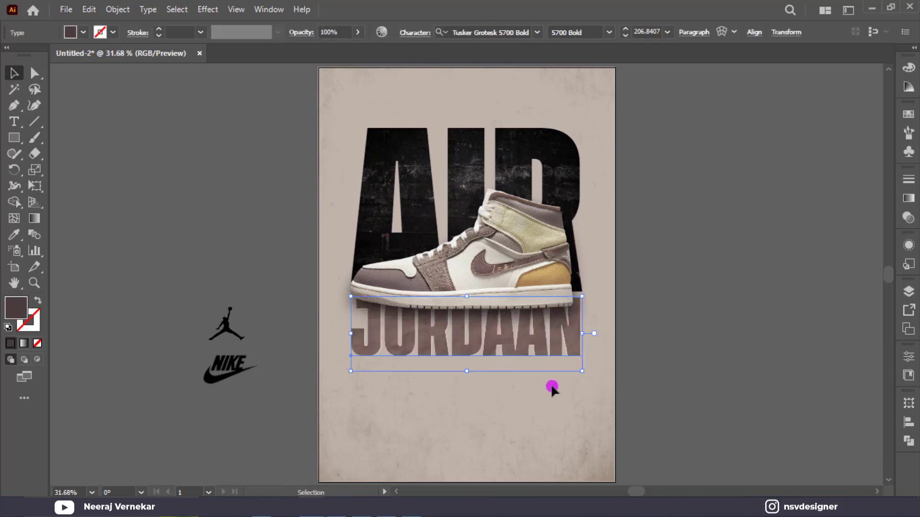
left_click_drag(552, 387, 560, 359)
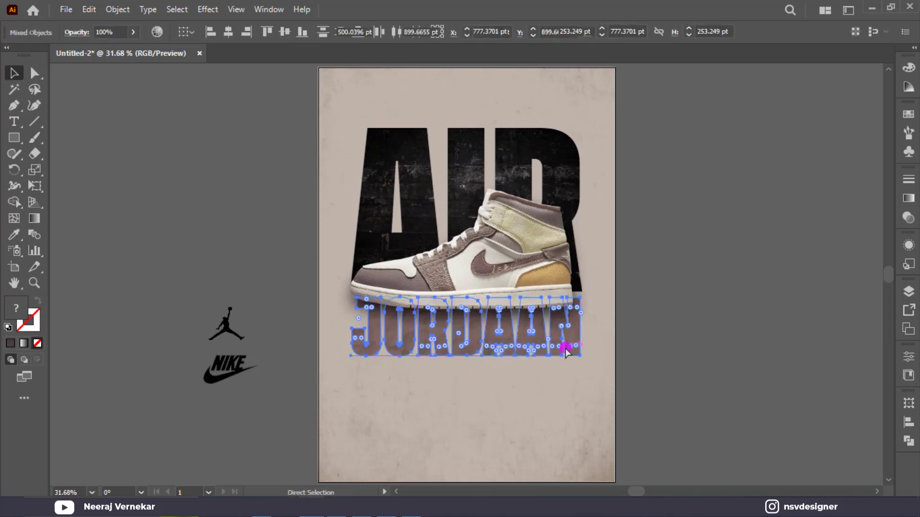
key("ctrl+g")
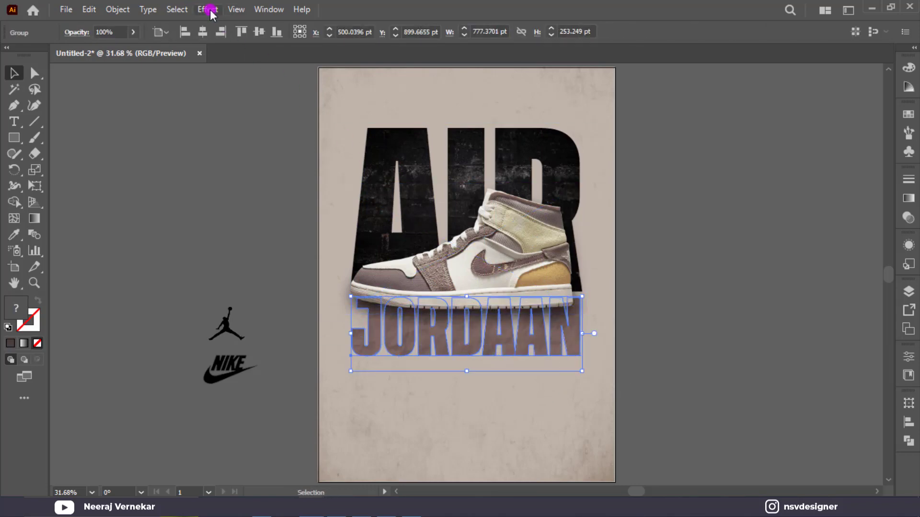
Give the JORDAAN group a Drop Shadow with X offset 6 pt, Y offset 11 pt, blur 12 pt
left_click(210, 14)
left_click(392, 164)
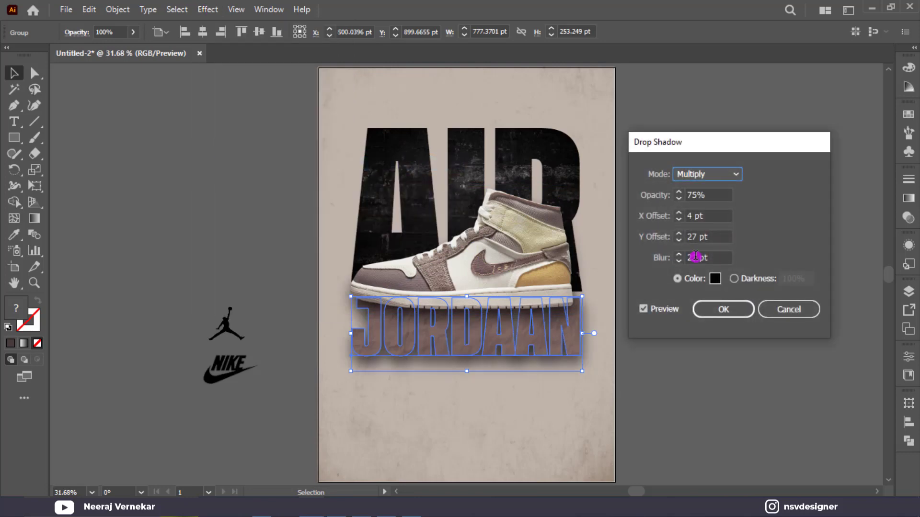
left_click(650, 260)
left_click(666, 238)
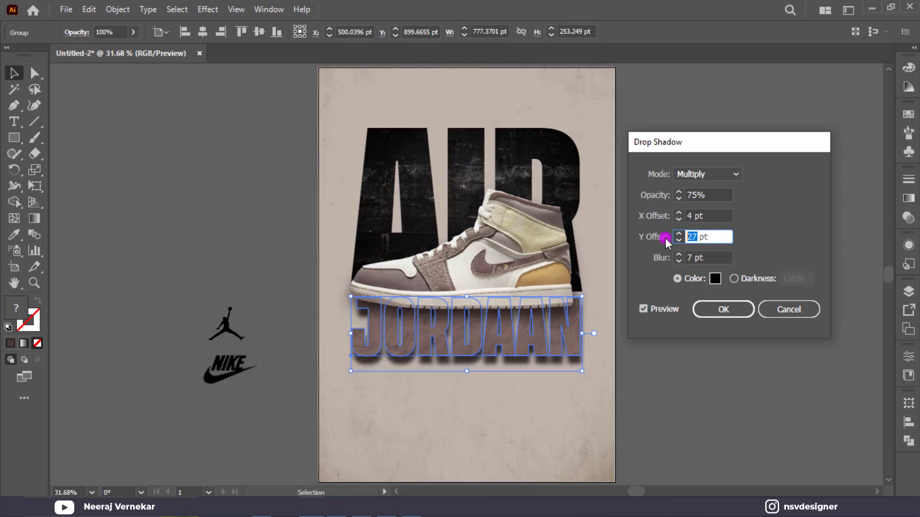
type("7")
left_click(679, 220)
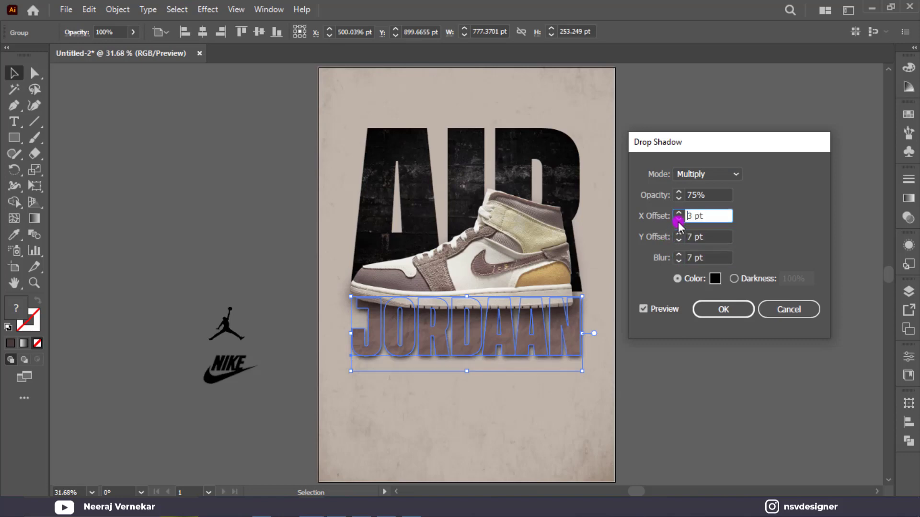
left_click(678, 233)
left_click(678, 233)
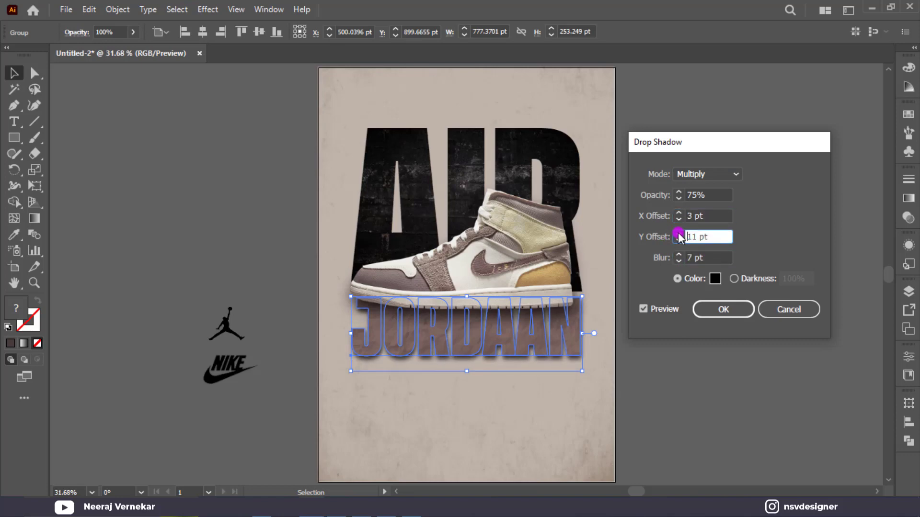
left_click(675, 215)
left_click(678, 213)
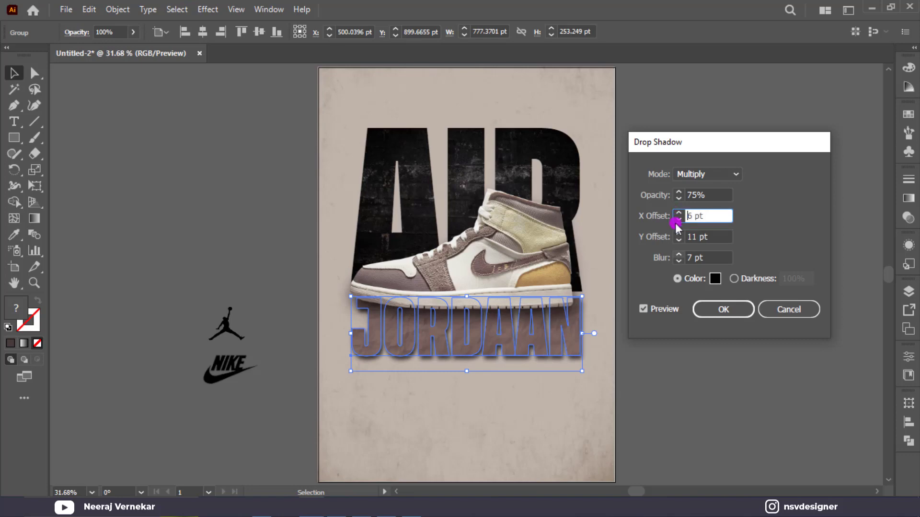
left_click(678, 255)
left_click(678, 255)
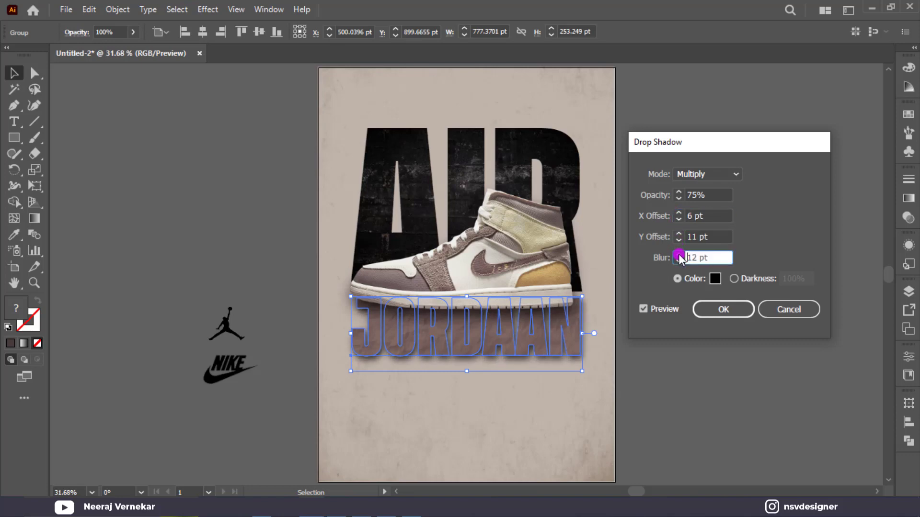
left_click(709, 309)
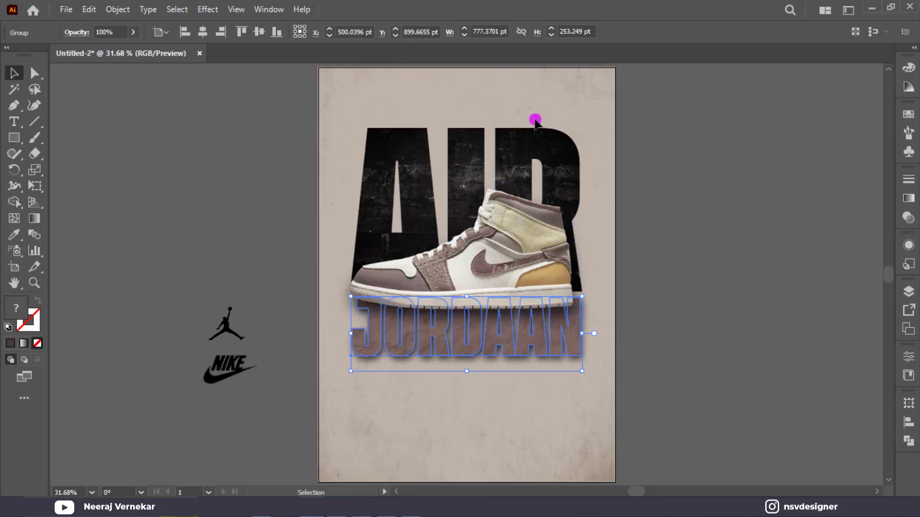
left_click(552, 146)
left_click(698, 233)
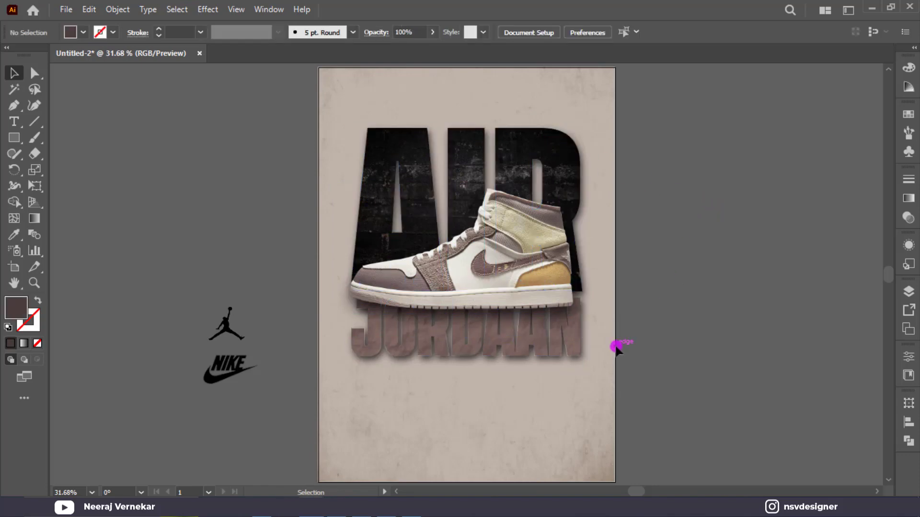
Edit JORDAAN's drop shadow via Appearance: blur 4 pt, Y offset 7 pt, smaller X offset
left_click(570, 344)
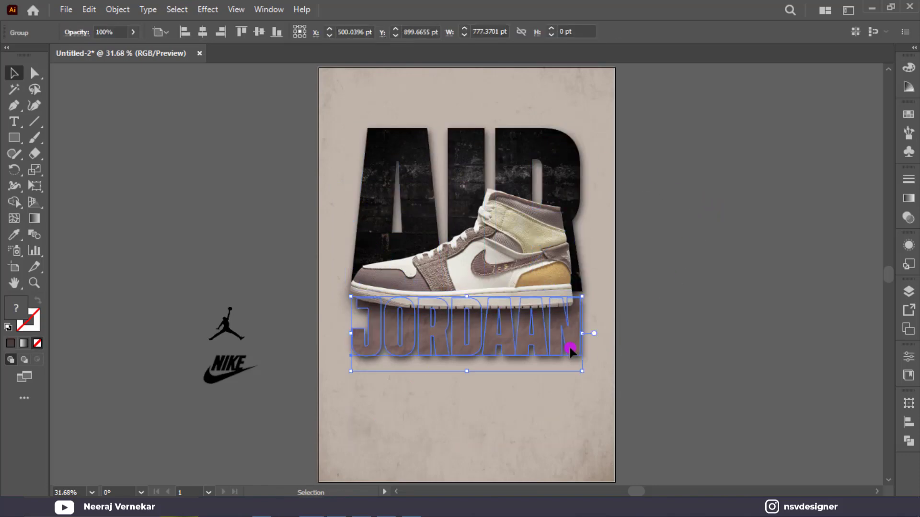
left_click(914, 249)
left_click(788, 296)
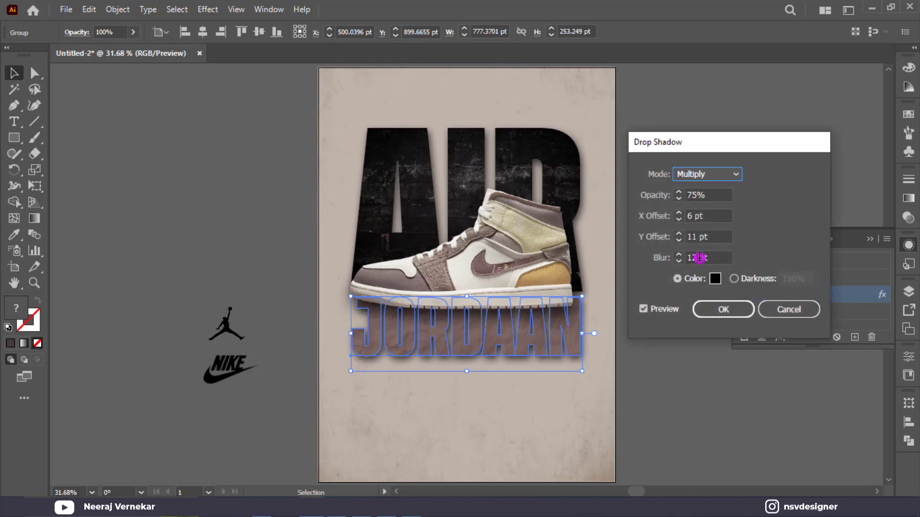
double_click(699, 258)
type("2")
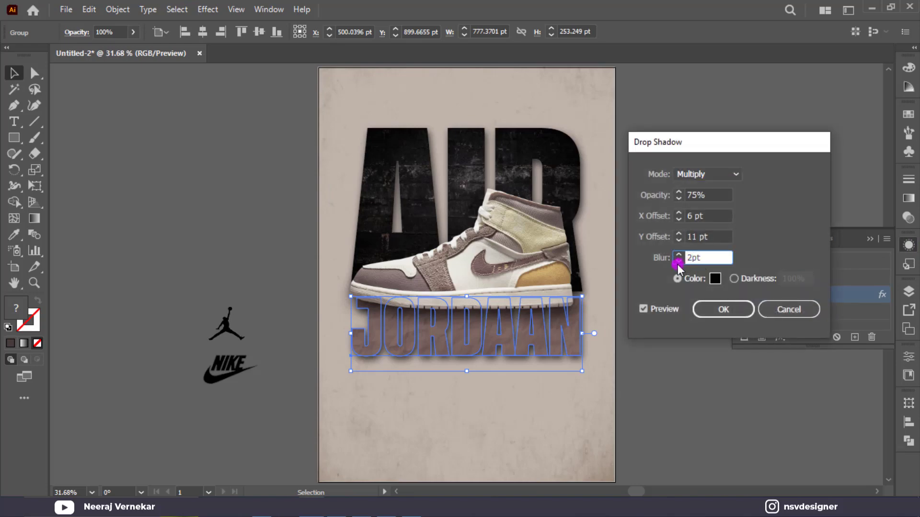
left_click(678, 262)
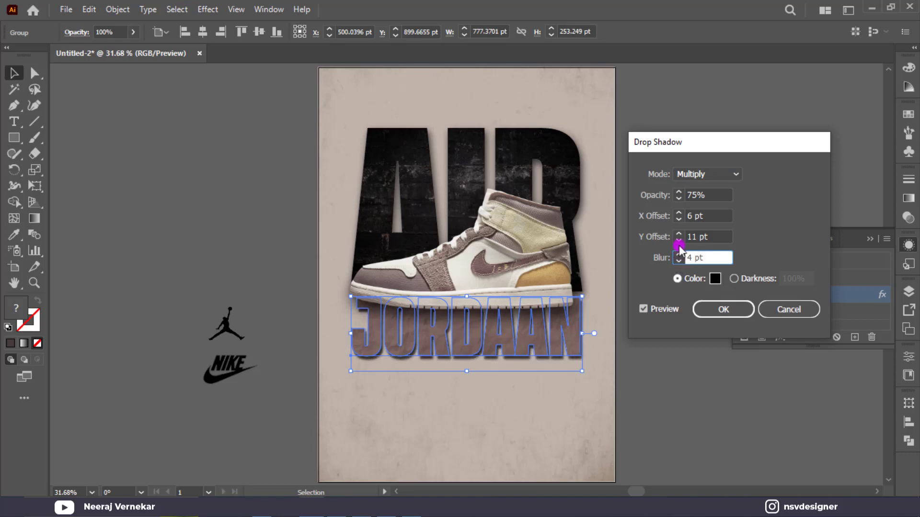
left_click(679, 241)
left_click(679, 220)
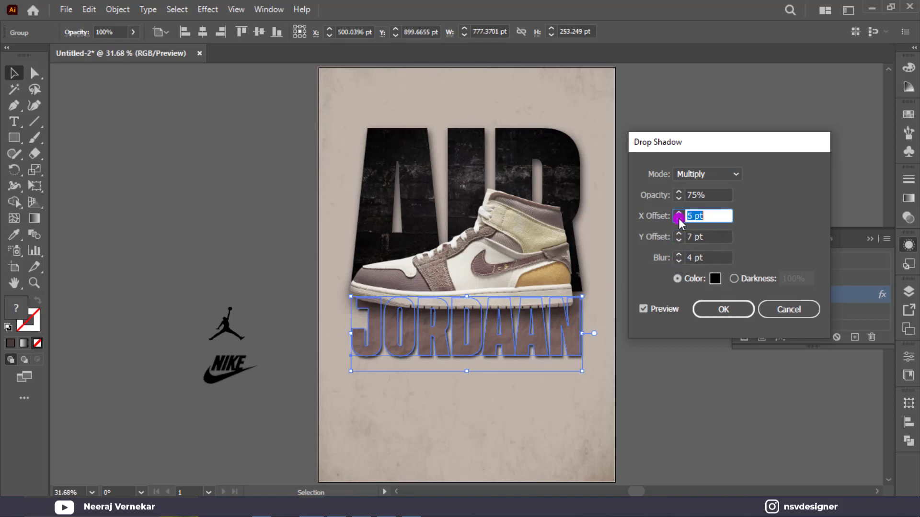
left_click(720, 309)
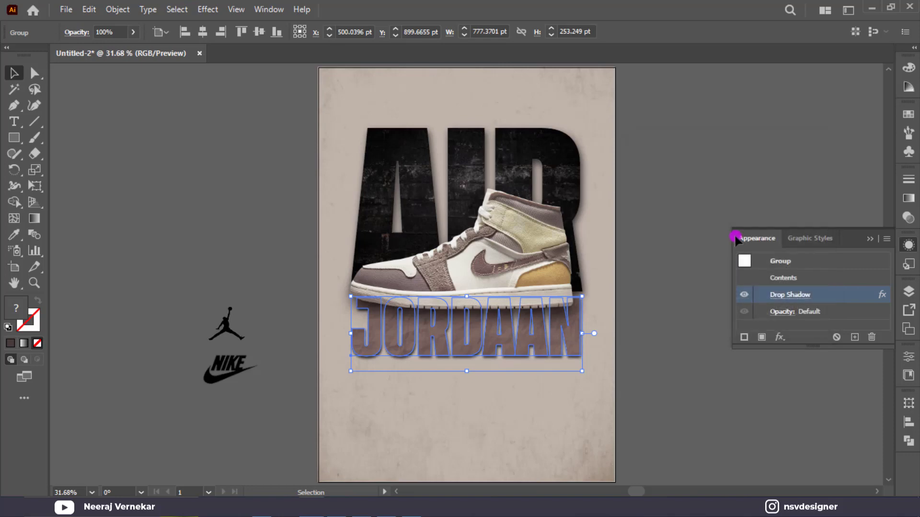
key("ctrl+shift+a")
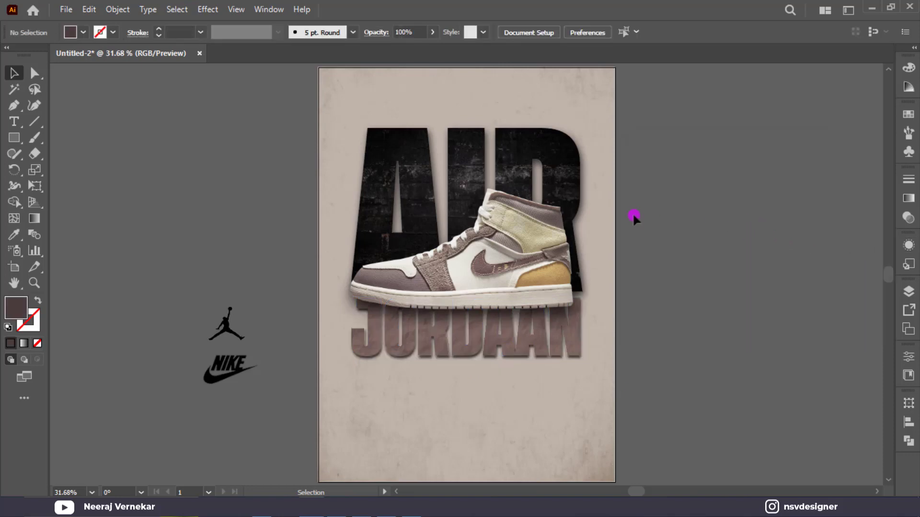
Bring the Jordan logo to the front, then Image Trace and Expand it
scroll(68, 134, "down", 2)
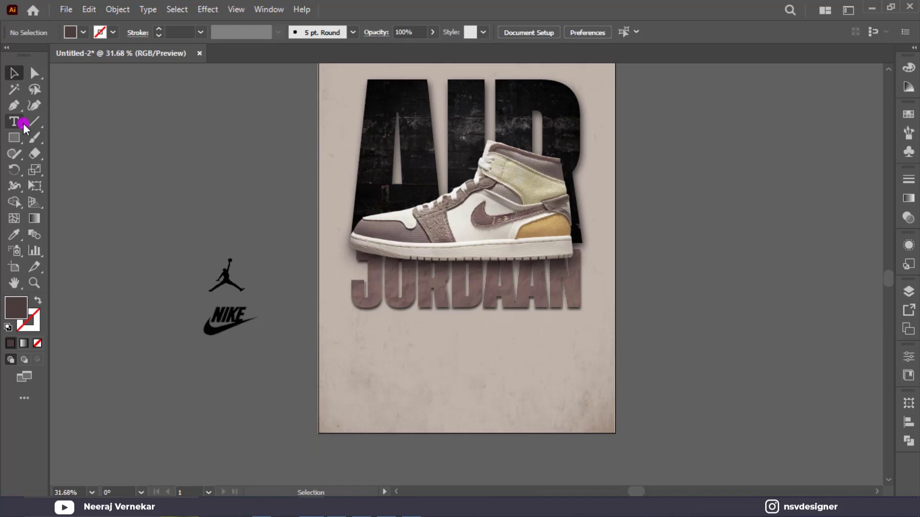
left_click(224, 275)
right_click(223, 286)
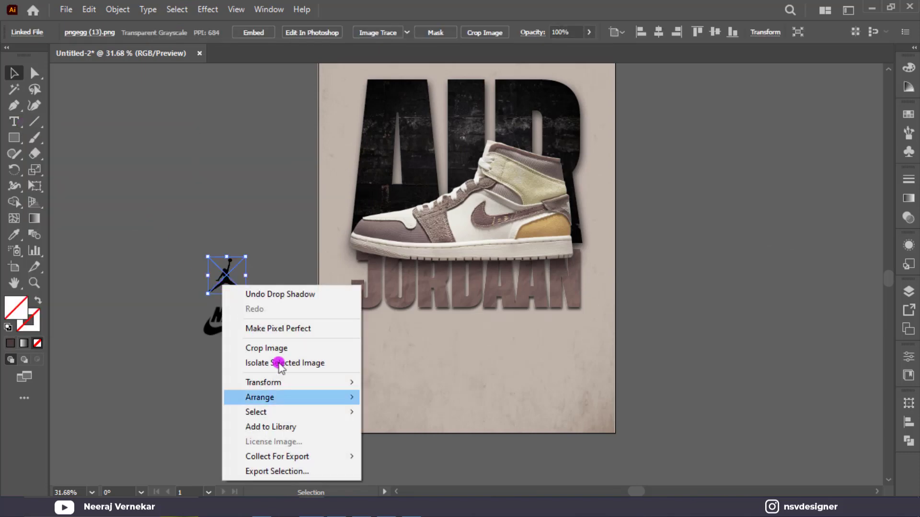
mouse_move(260, 398)
left_click(434, 399)
scroll(386, 110, "up", 2)
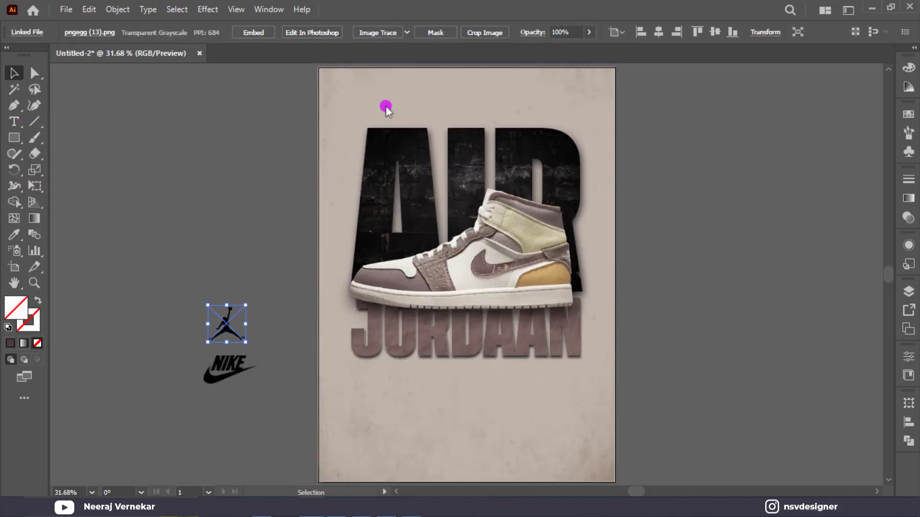
left_click(373, 33)
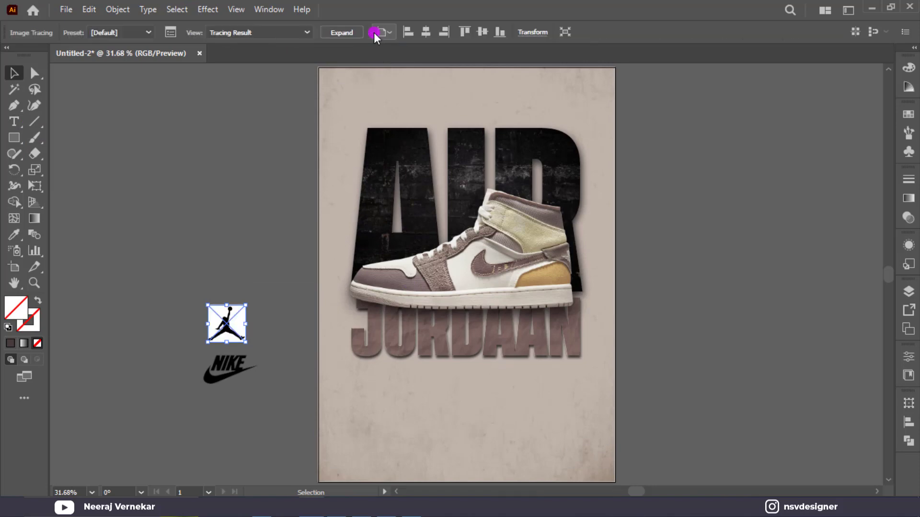
left_click(342, 33)
Ungroup the traced Jordan logo and delete its white background square
right_click(211, 342)
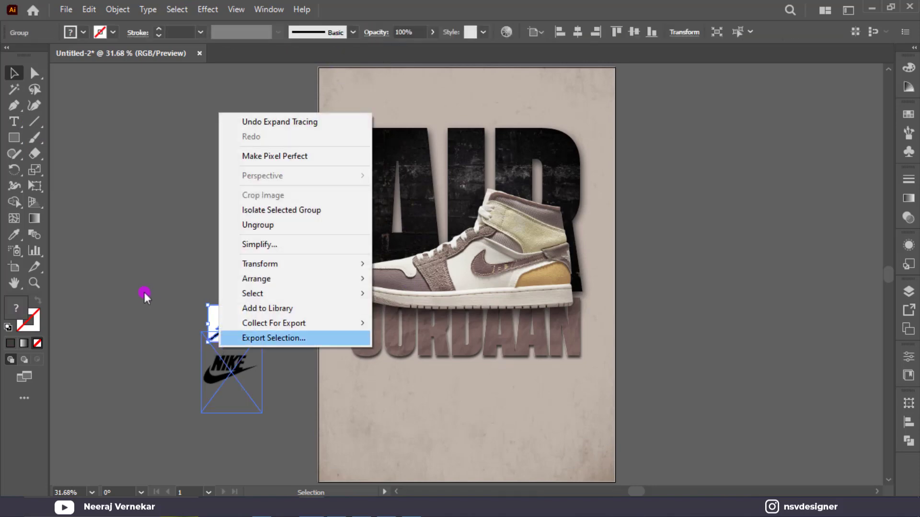
left_click(151, 293)
right_click(211, 341)
left_click(263, 200)
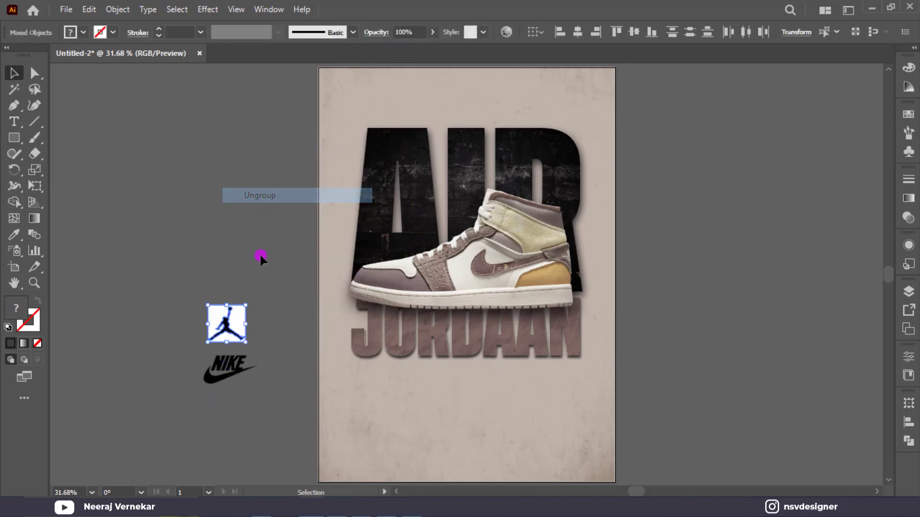
left_click_drag(228, 321, 228, 317)
left_click_drag(240, 258, 221, 223)
key("Delete")
left_click_drag(199, 312, 253, 374)
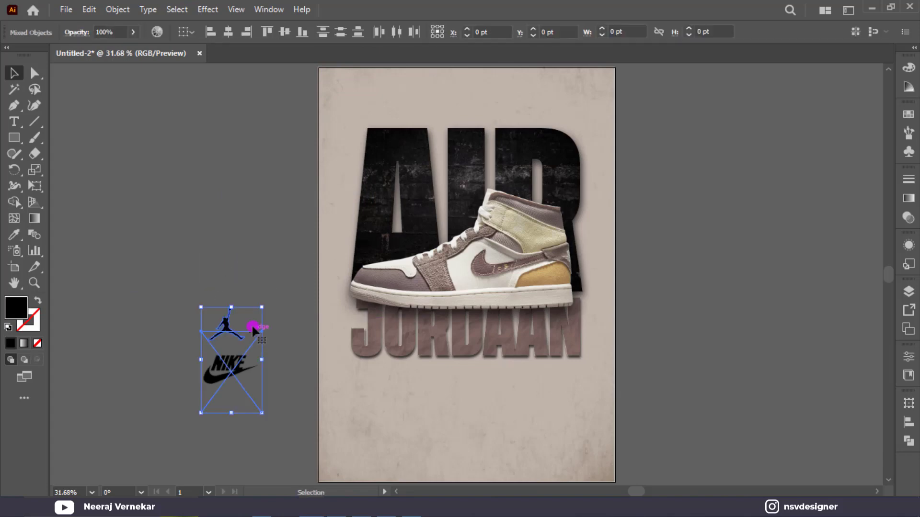
left_click(261, 286)
Place the Jumpman logo below JORDAAN, enlarge it slightly, and centre it horizontally
left_click_drag(227, 326, 236, 285)
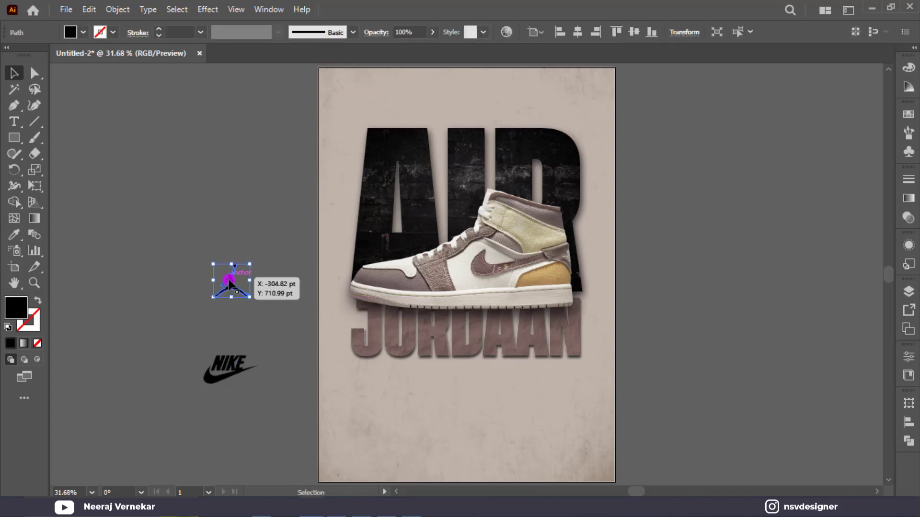
right_click(242, 283)
mouse_move(280, 215)
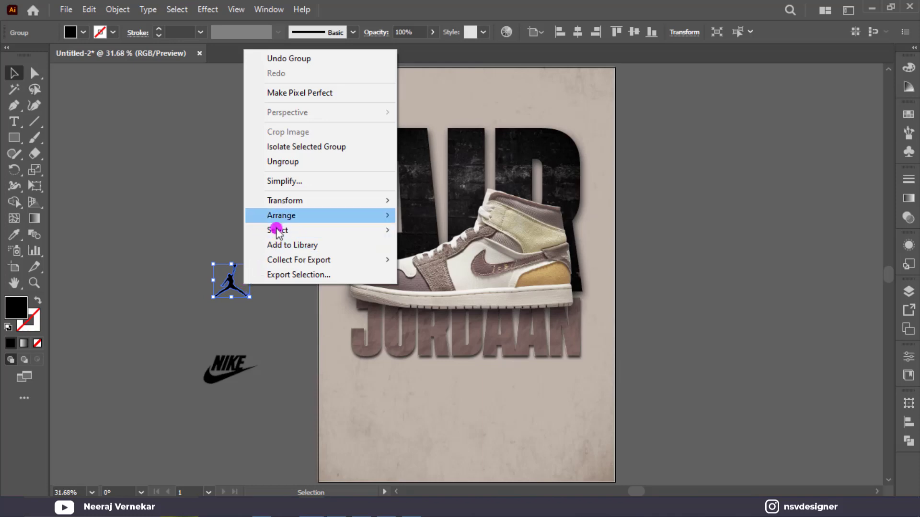
left_click(474, 215)
left_click_drag(237, 292, 472, 400)
scroll(475, 388, "down", 2)
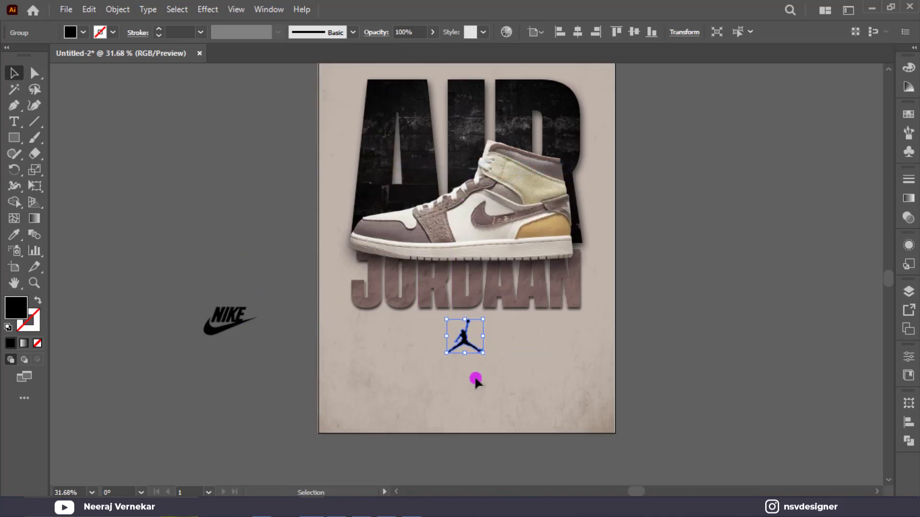
left_click_drag(484, 353, 488, 355)
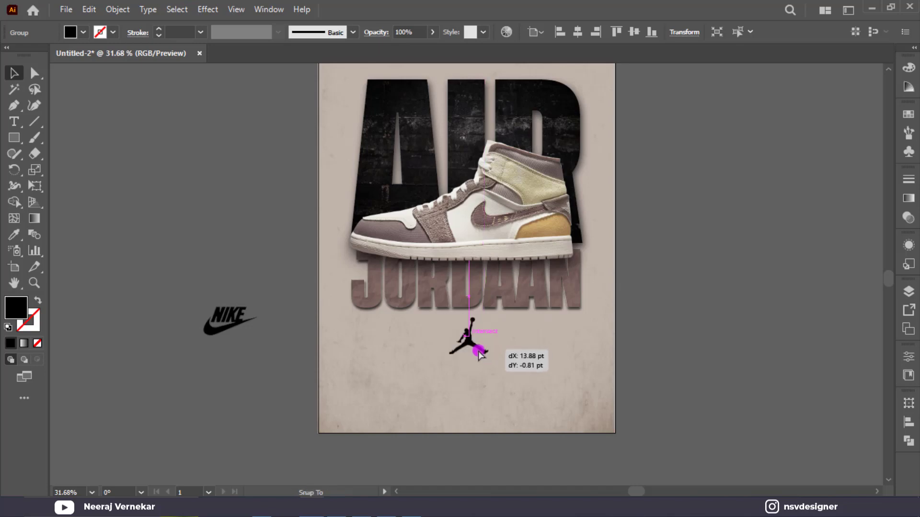
left_click(577, 32)
Bring the Nike logo to front, then Image Trace, Expand and ungroup it
left_click(695, 324)
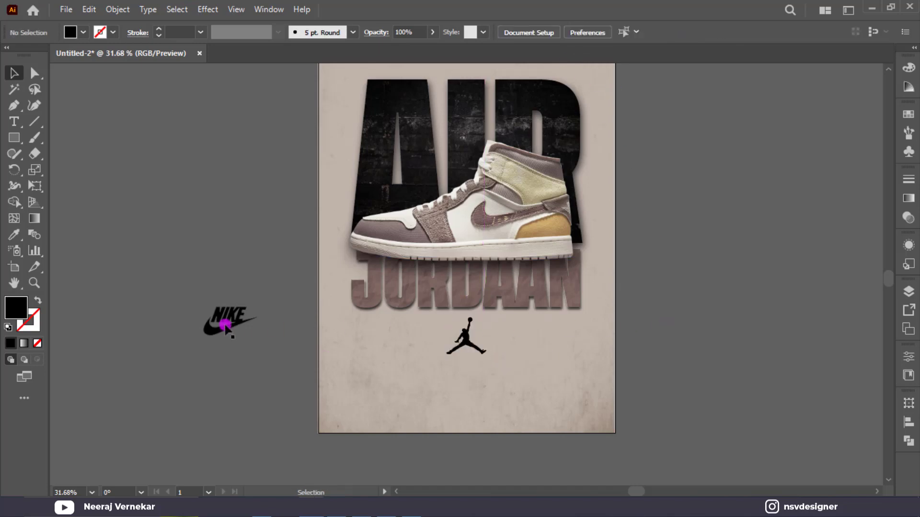
right_click(225, 326)
mouse_move(262, 241)
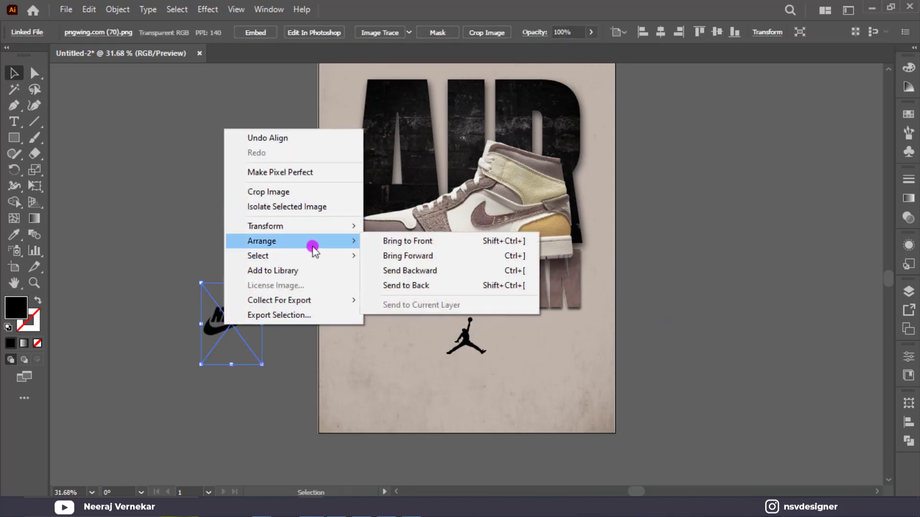
left_click(383, 243)
scroll(382, 192, "up", 3)
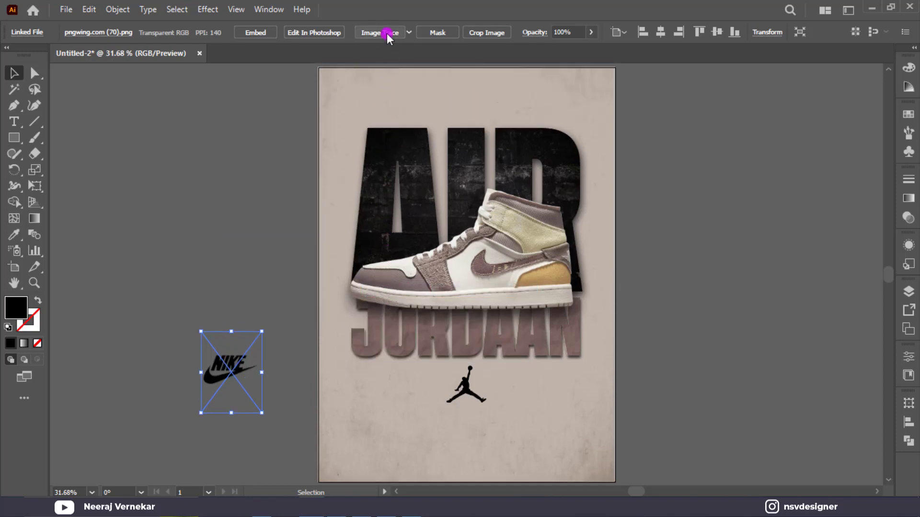
left_click(387, 33)
left_click(349, 32)
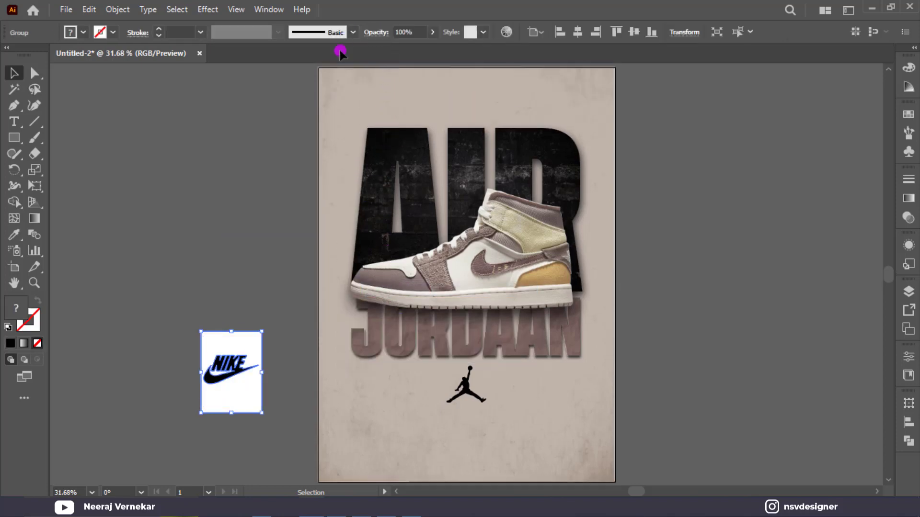
right_click(248, 378)
left_click(273, 253)
Delete the Nike logo's white background and the white sliver inside the K
key("Delete")
left_click(232, 366)
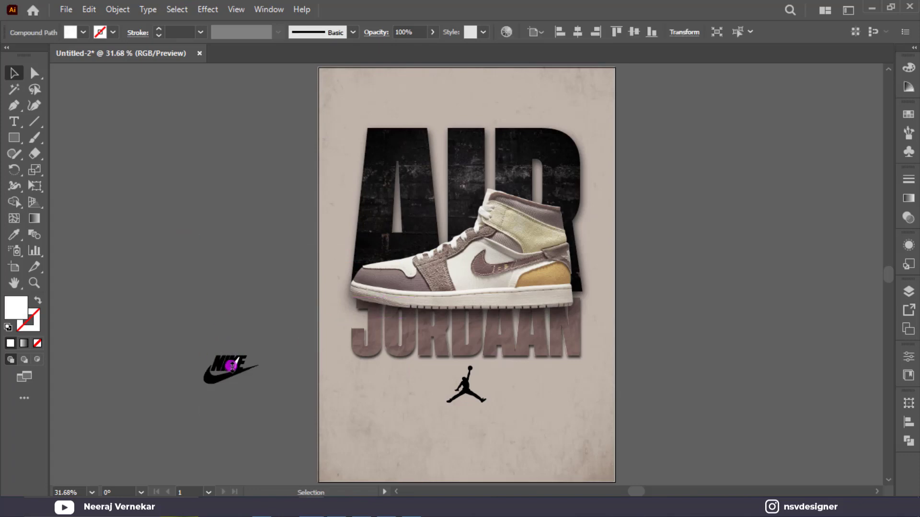
left_click(225, 390)
scroll(235, 366, "up", 5)
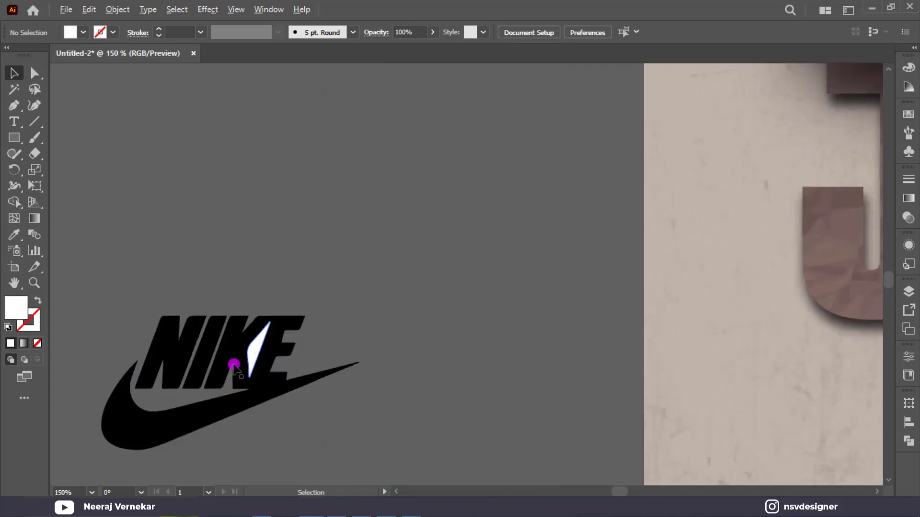
left_click(258, 354)
key("Delete")
key("ctrl+a")
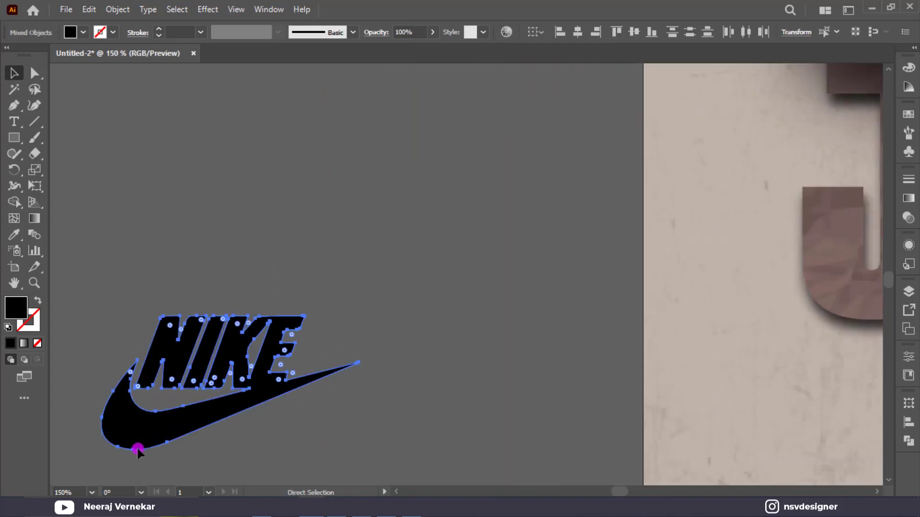
key("ctrl+0")
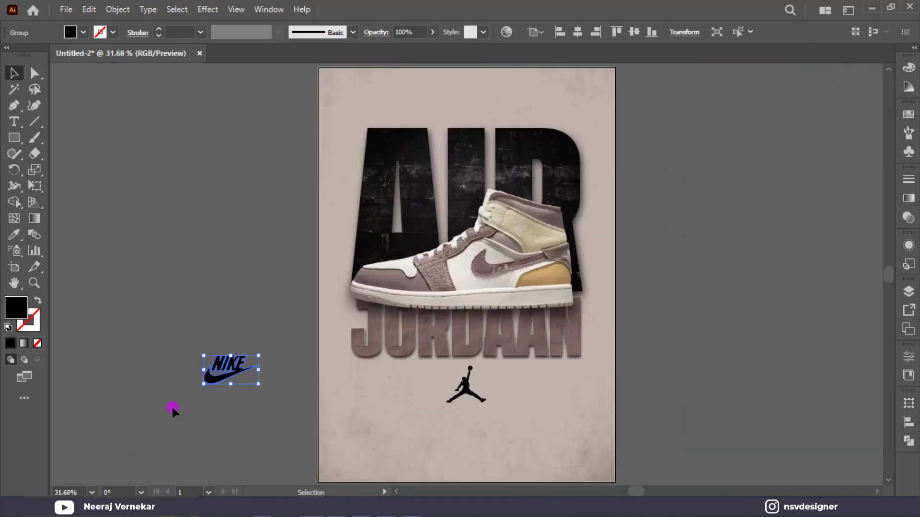
left_click(268, 296)
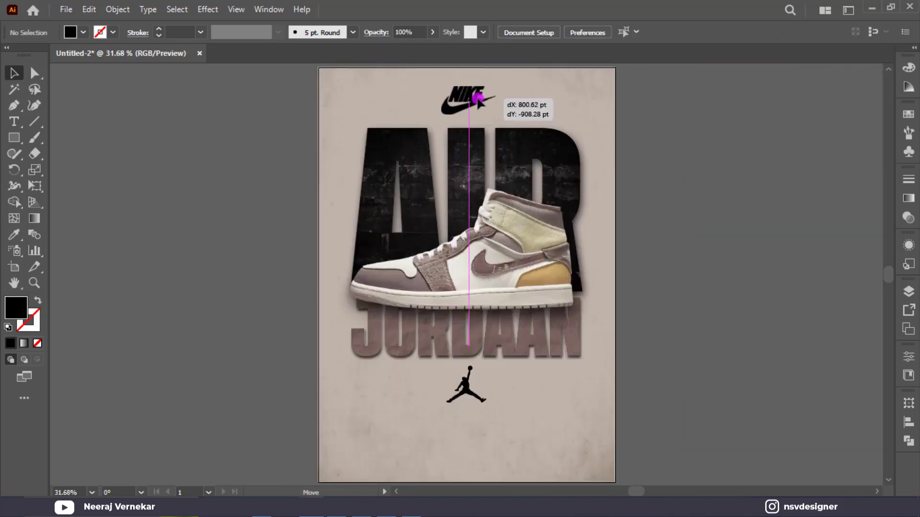
Move the Nike logo to the poster top and horizontally centre it with the shoe and Jordan logo
left_click_drag(239, 369, 477, 101)
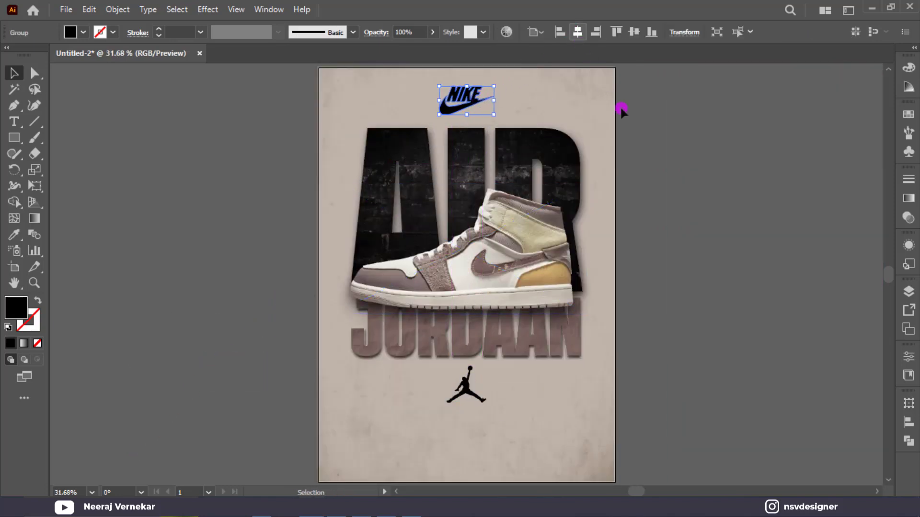
left_click(625, 144)
left_click(482, 104)
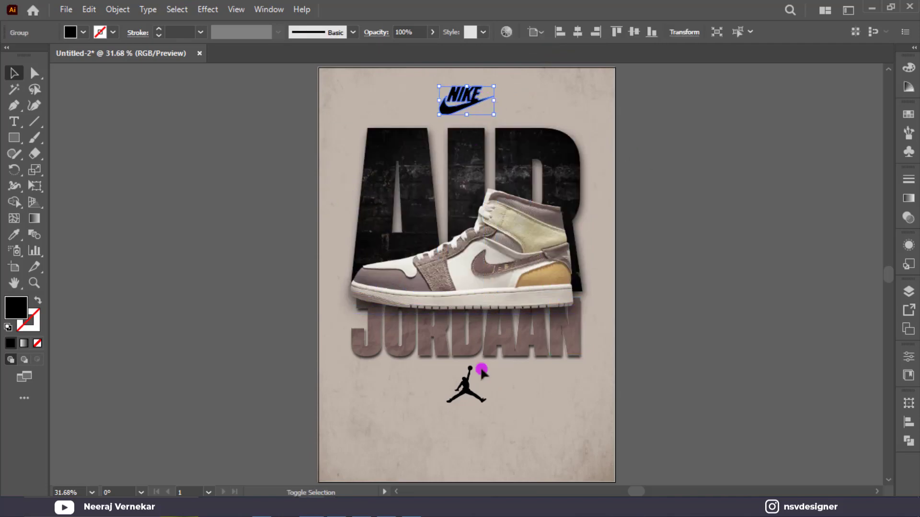
left_click(469, 383, "shift")
left_click(517, 266, "shift")
left_click(575, 33)
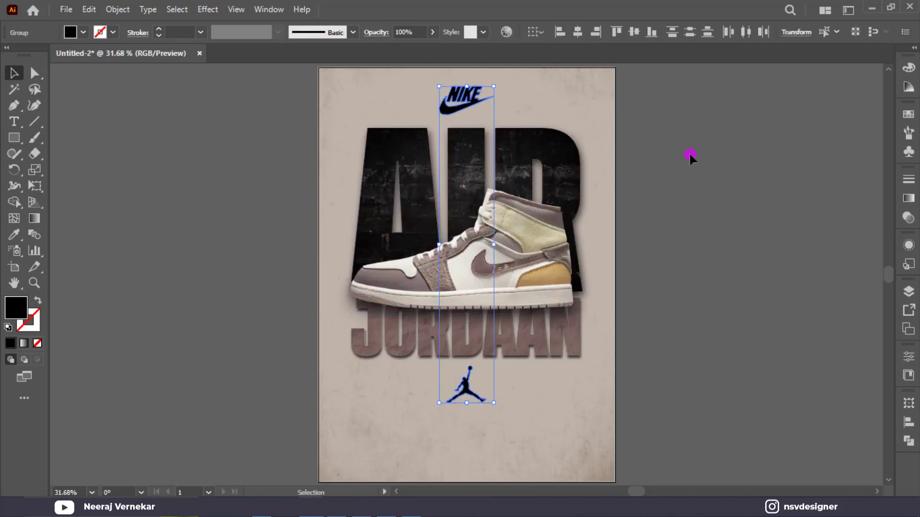
Fill both the Nike and Jordan logos with a near-black swatch
left_click(609, 130)
left_click(481, 95)
left_click(474, 383, "shift")
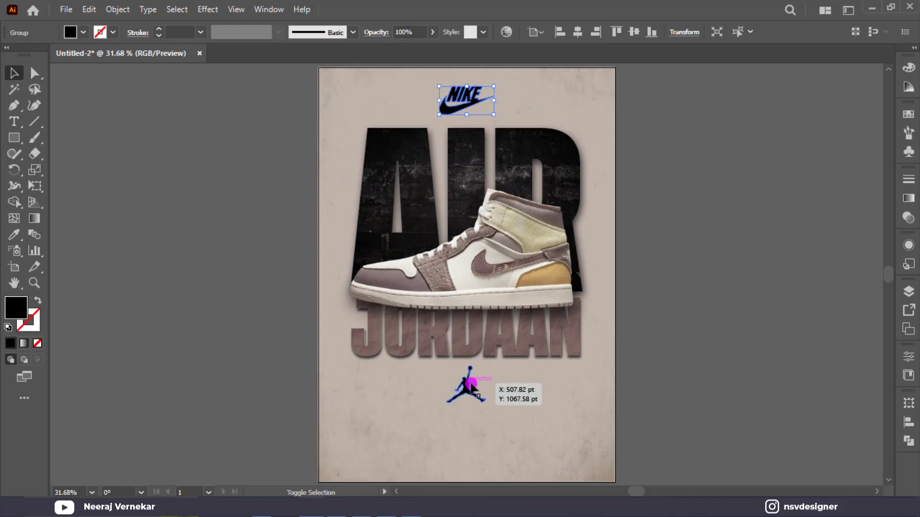
left_click(85, 33)
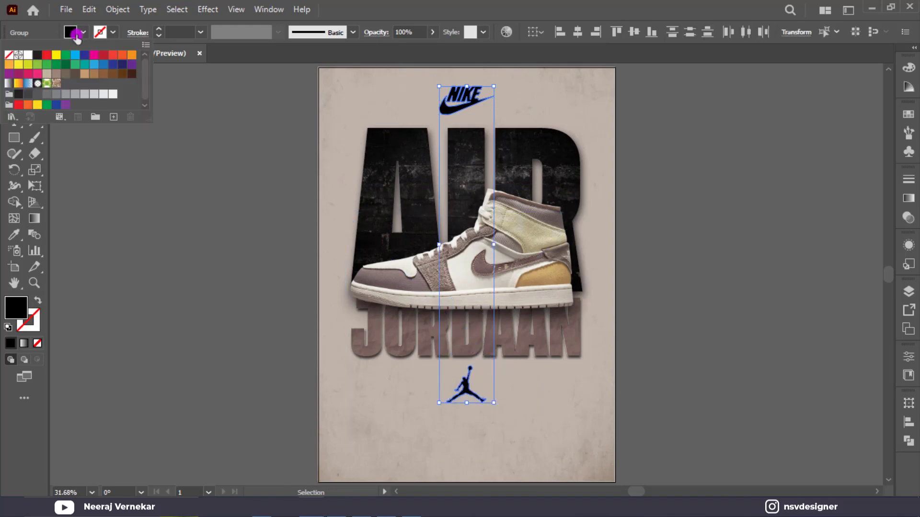
left_click(37, 81)
left_click(26, 92)
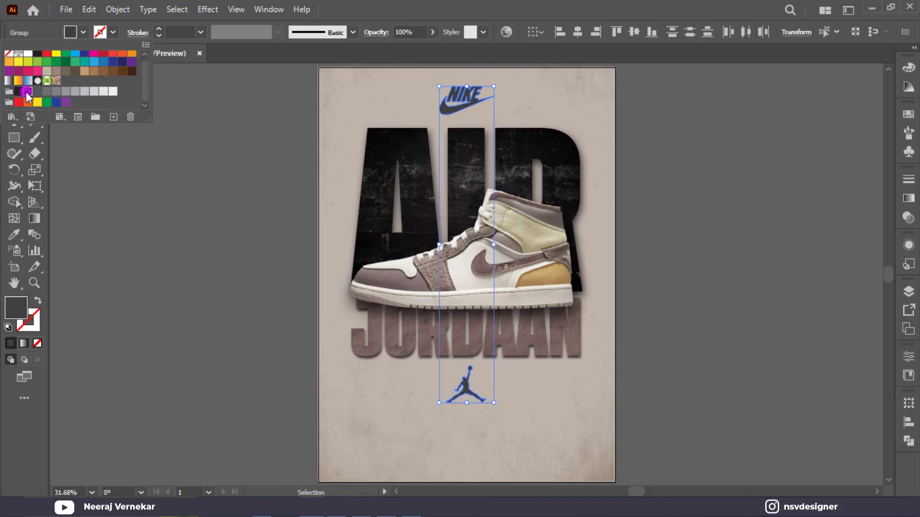
left_click(18, 91)
left_click(207, 302)
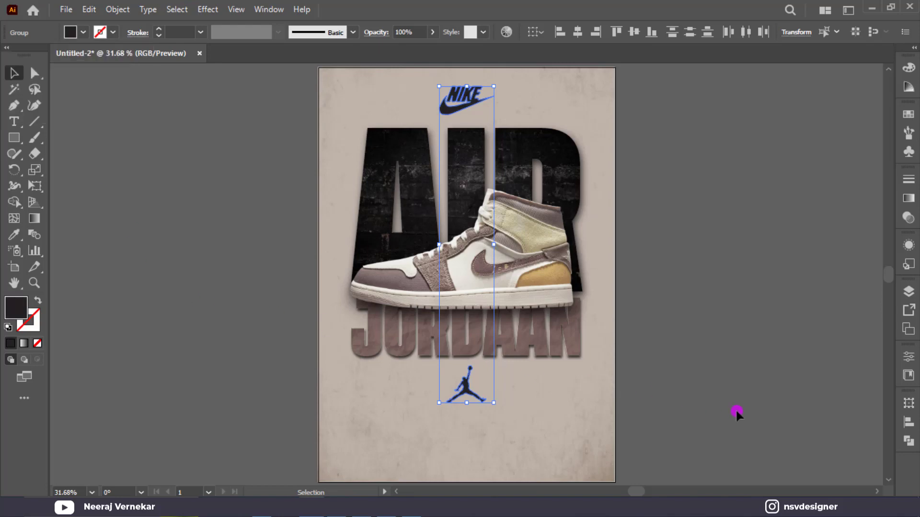
left_click(737, 413)
Draw a dark rectangle in the empty area below the Jordan logo
scroll(499, 302, "down", 3)
scroll(499, 302, "up", 2)
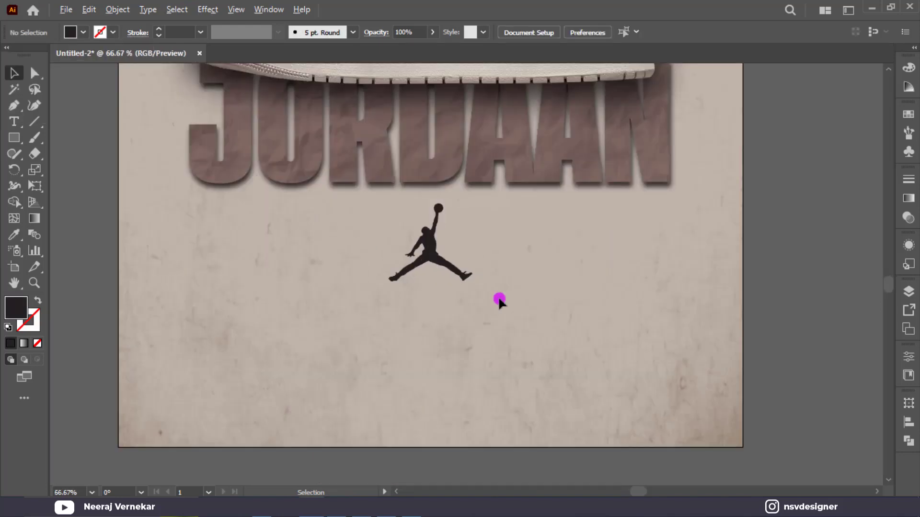
scroll(499, 302, "up", 1)
scroll(460, 312, "left", 3)
left_click(649, 268)
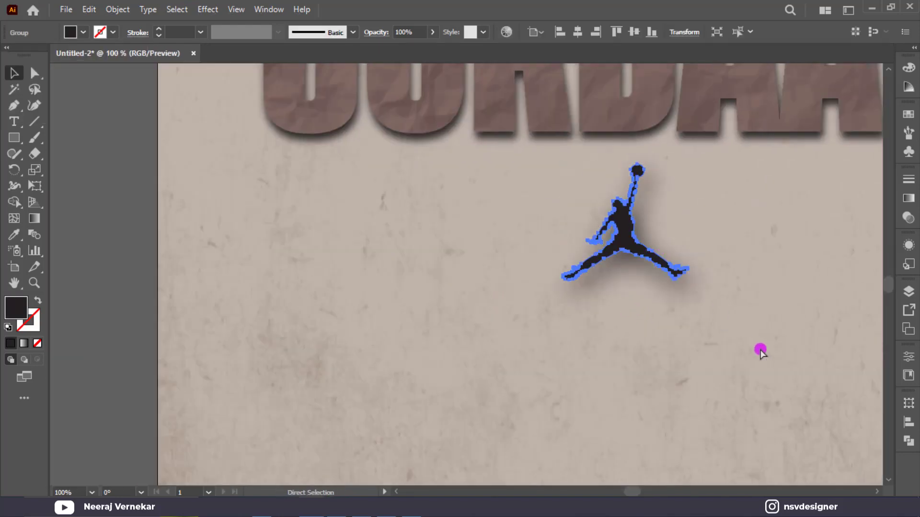
left_click(761, 352)
left_click(13, 137)
mouse_move(494, 335)
left_mouse_down()
mouse_move(236, 283)
mouse_move(309, 252)
left_mouse_up()
mouse_move(221, 325)
left_mouse_down()
mouse_move(339, 380)
mouse_move(587, 386)
mouse_move(611, 404)
left_mouse_up()
Round the rectangle's corners fully into a pill shape
left_click(34, 72)
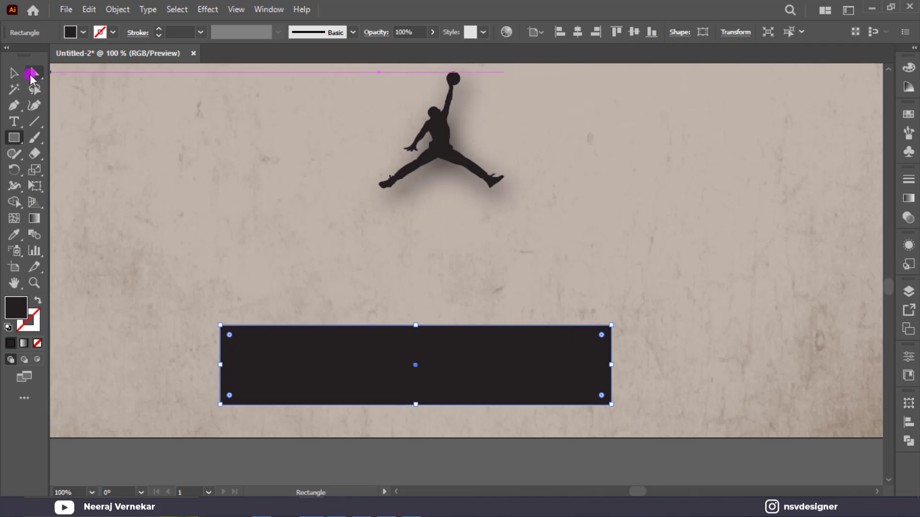
left_click_drag(229, 335, 333, 376)
left_click(330, 283)
key("t")
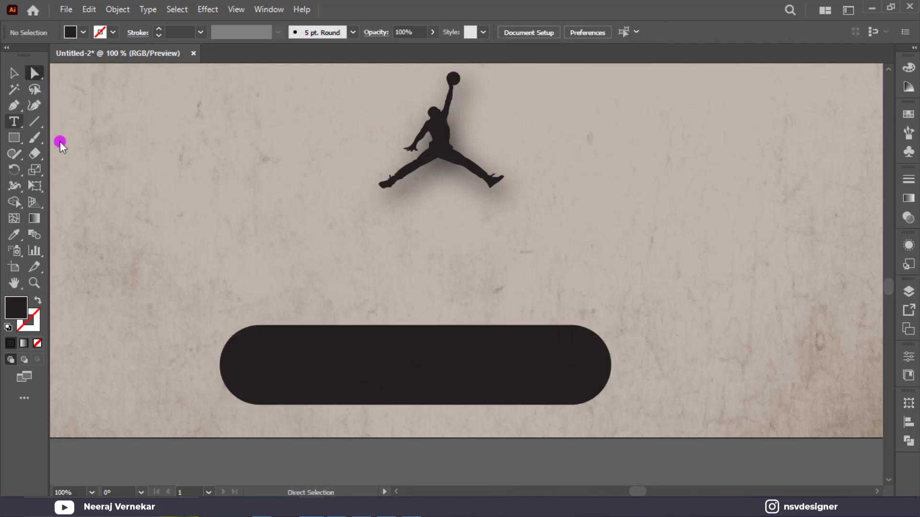
left_click(149, 196)
Type ORDER NOW and set it in Montserrat ExtraBold
type("ORDER NOW")
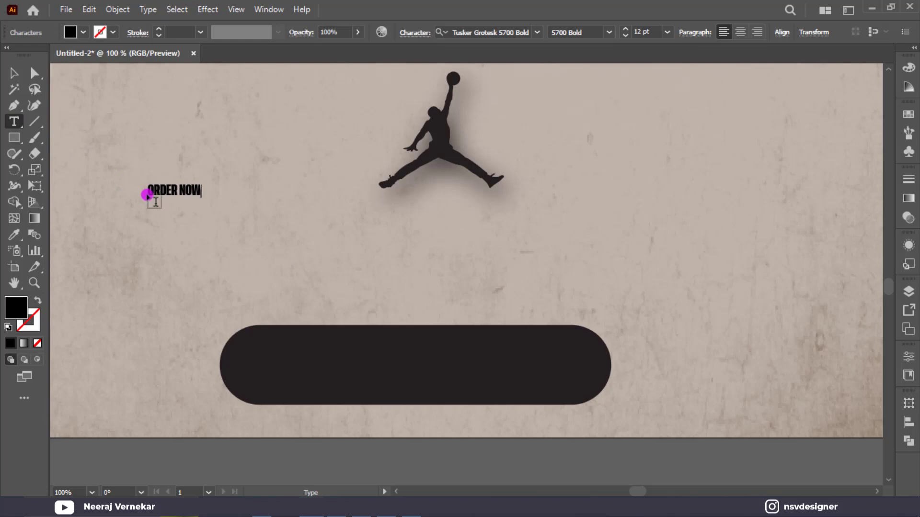
left_click(14, 73)
left_click(510, 31)
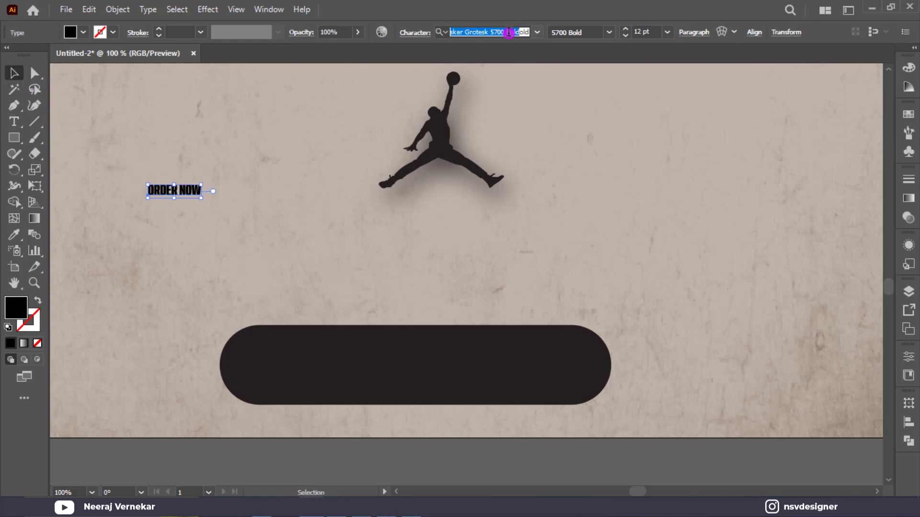
type("mont")
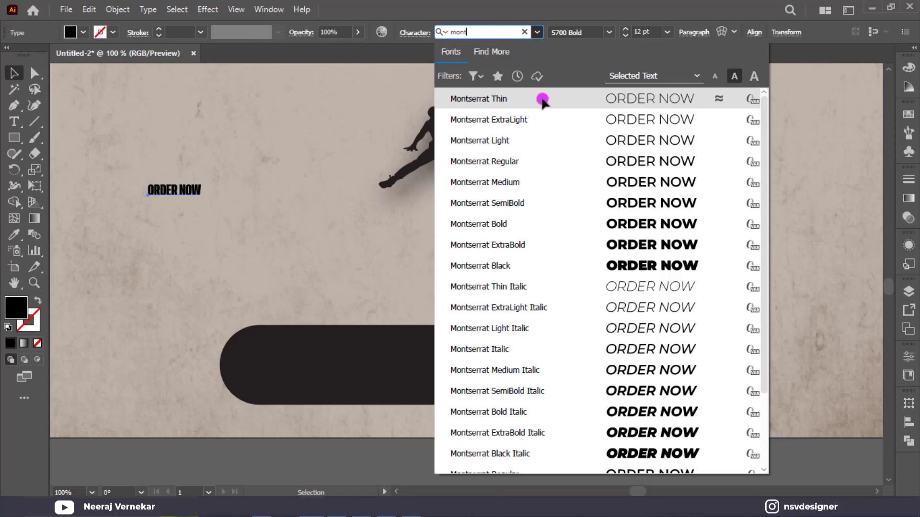
scroll(649, 310, "down", 3)
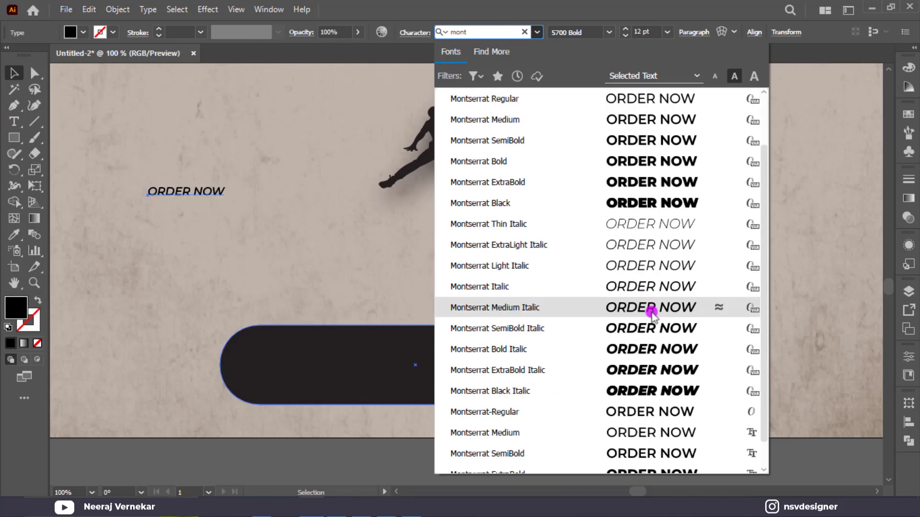
scroll(657, 324, "down", 2)
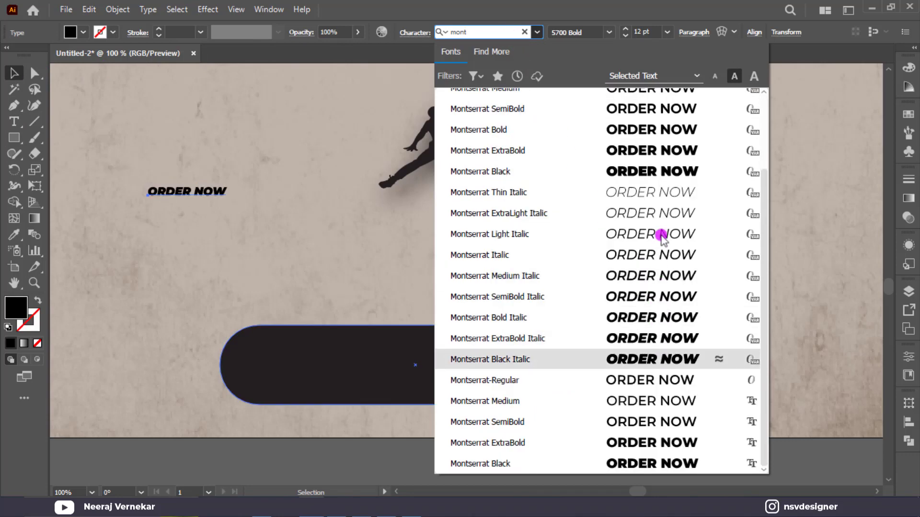
scroll(663, 218, "up", 3)
left_click(662, 216)
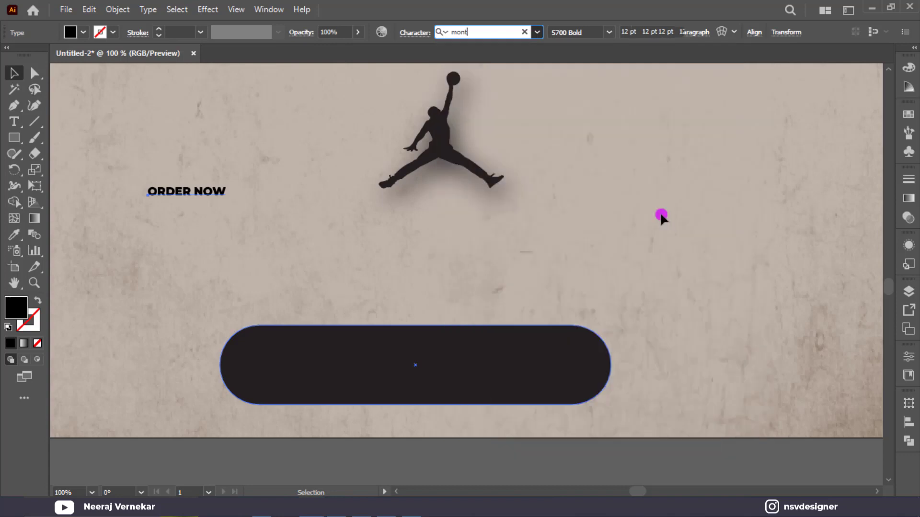
Enlarge the ORDER NOW text, fill it white, and move it onto the dark button
left_click_drag(231, 202, 294, 232)
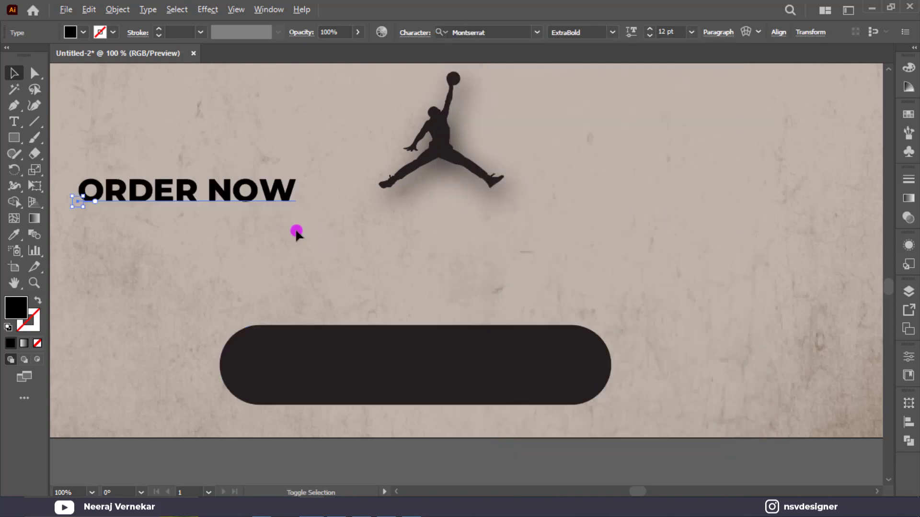
left_click(84, 32)
left_click(114, 92)
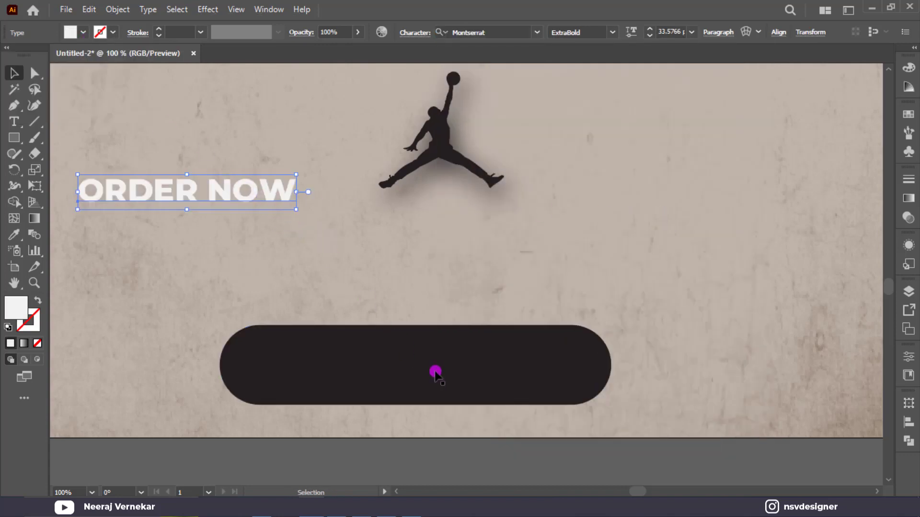
mouse_move(287, 206)
left_mouse_down()
mouse_move(479, 369)
mouse_move(504, 378)
left_mouse_up()
Narrow the rounded button and centre the ORDER NOW label on it
left_click(569, 365)
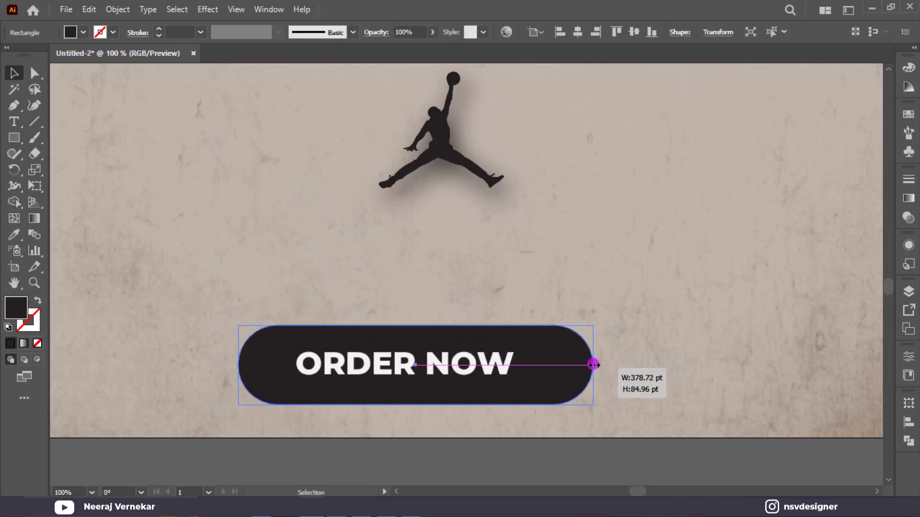
left_click_drag(611, 363, 593, 365)
left_click(441, 393, "shift")
left_click(514, 30)
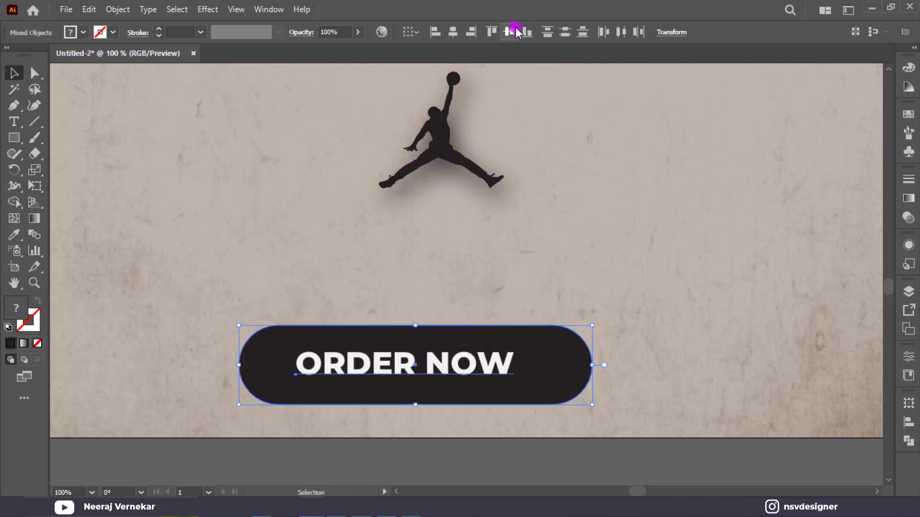
left_click(453, 32)
left_click(513, 290)
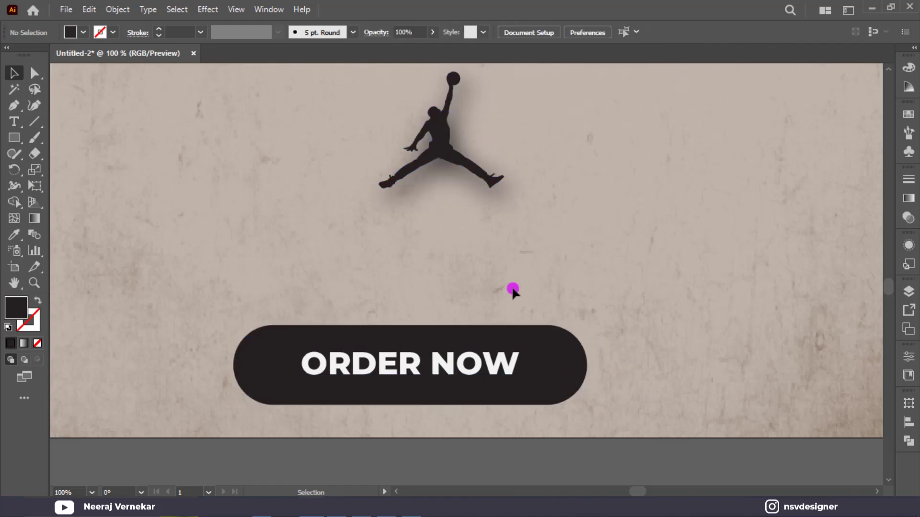
key("ctrl+0")
Narrow the button further and centre it horizontally on the poster
left_click(511, 460)
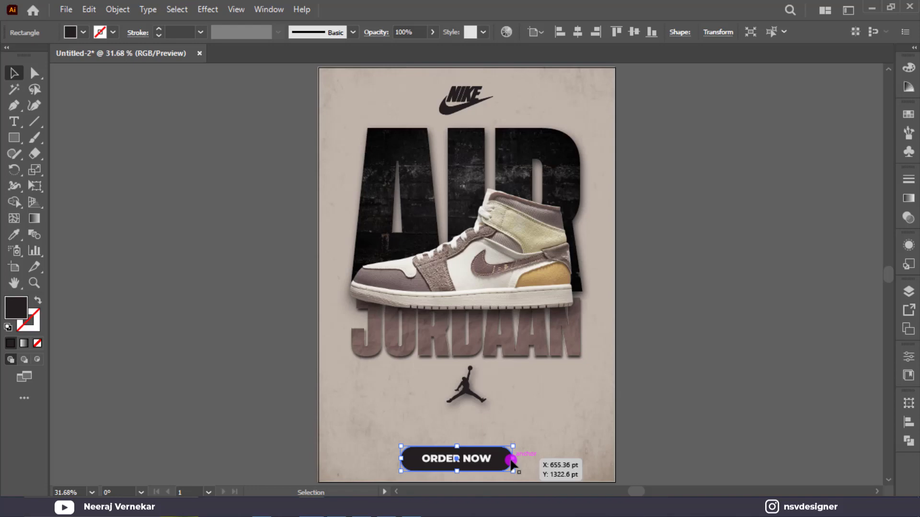
left_click_drag(513, 460, 503, 459)
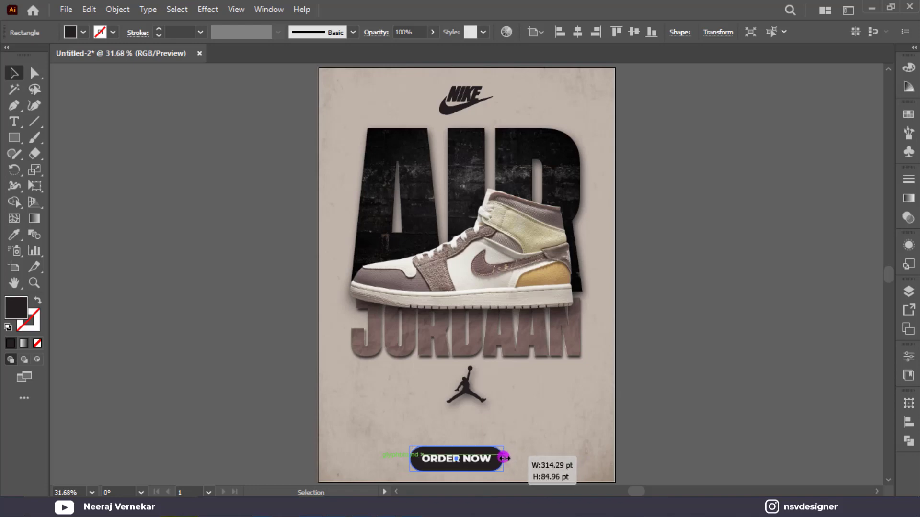
left_click(516, 439)
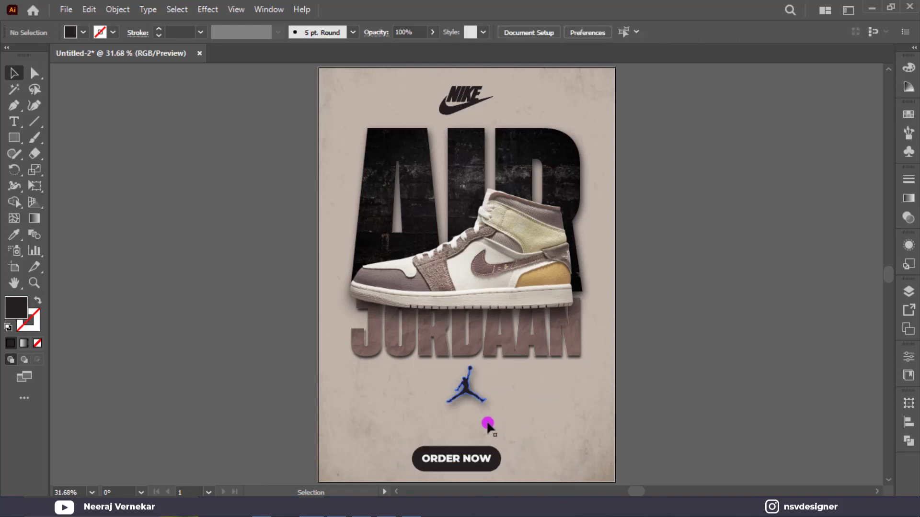
left_click(461, 472)
key("v")
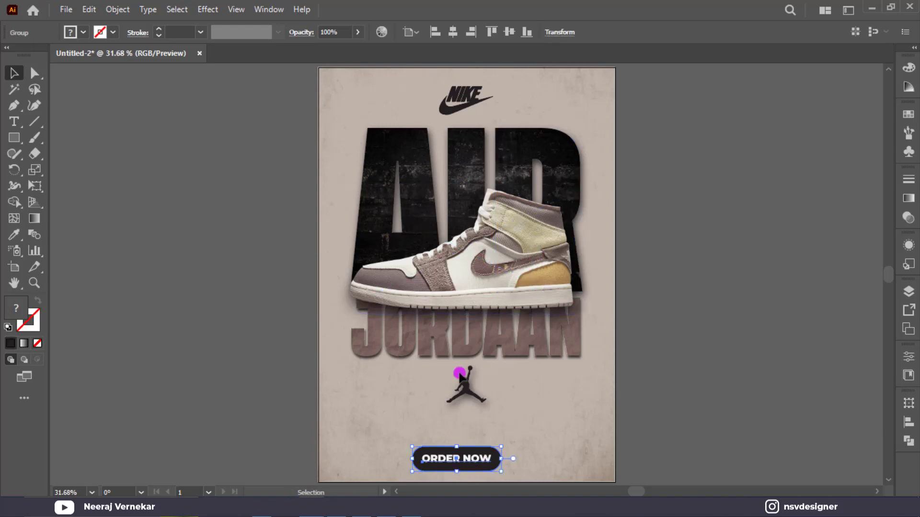
left_click(453, 34)
left_click(649, 411)
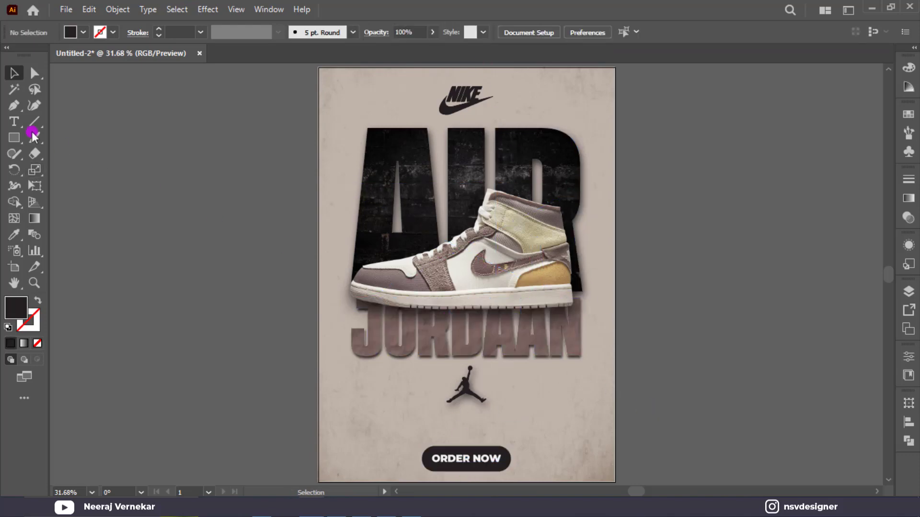
left_click(14, 122)
Draw a placeholder paragraph text area above the ORDER NOW button
left_click(151, 263)
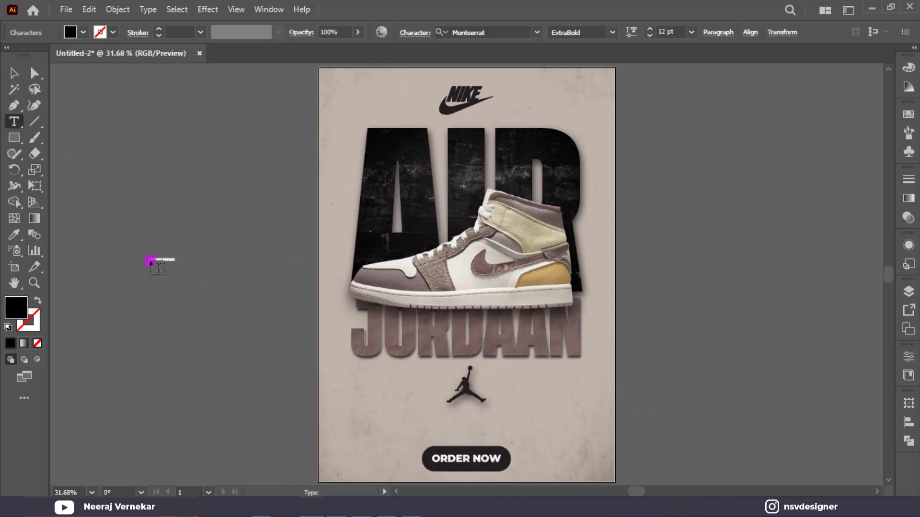
key("Escape")
left_click_drag(373, 414, 577, 438)
left_click(14, 73)
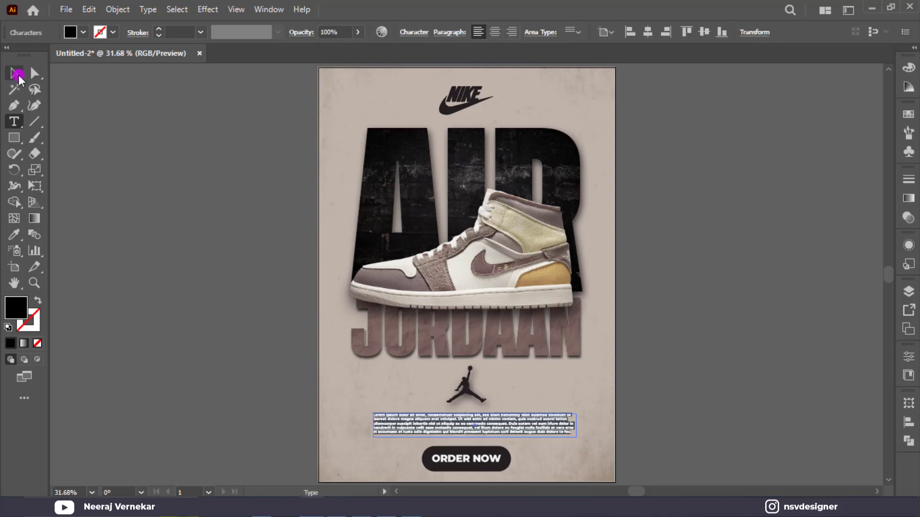
scroll(465, 417, "down", 3)
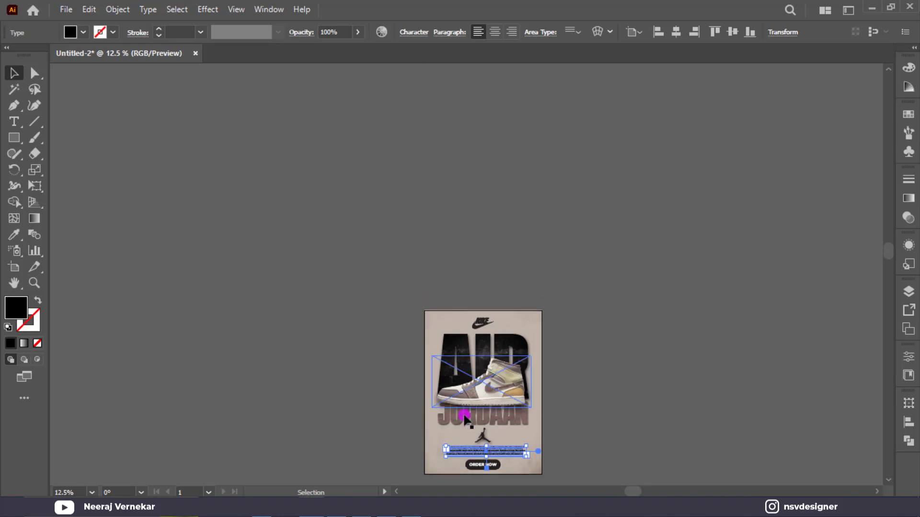
key("ctrl+0")
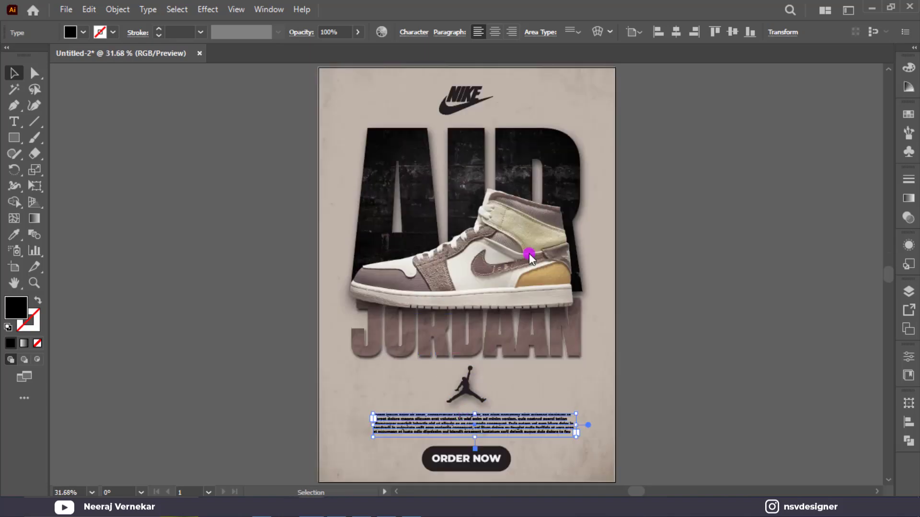
Shift the AIR/shoe/JORDAAN artwork, Nike logo and Jumpman logo slightly upward
mouse_move(363, 337)
left_mouse_down()
mouse_move(473, 303)
mouse_move(491, 283)
left_mouse_up()
scroll(551, 240, "up", 2)
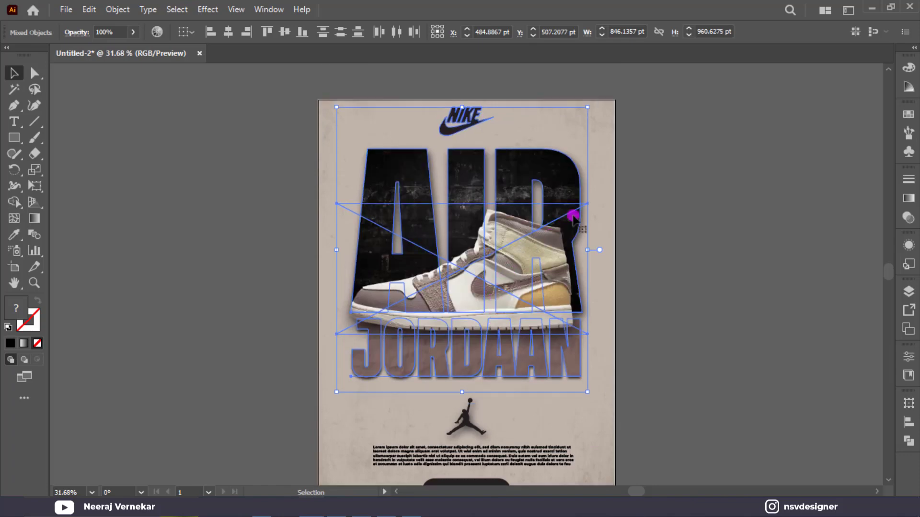
left_click(655, 147)
left_click(473, 123)
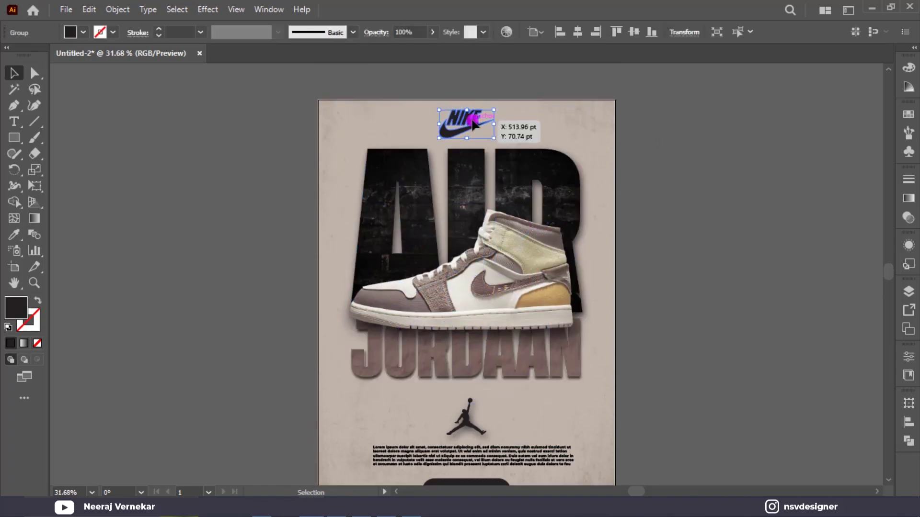
left_click_drag(474, 123, 473, 127)
left_click(483, 92)
scroll(472, 394, "down", 2)
left_click(466, 360)
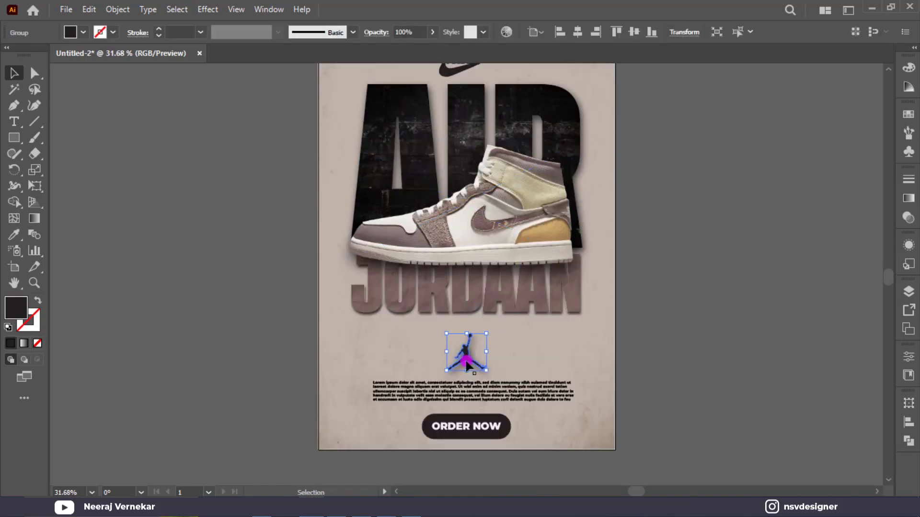
left_click_drag(467, 362, 468, 361)
left_click(503, 351)
scroll(495, 337, "down", 2)
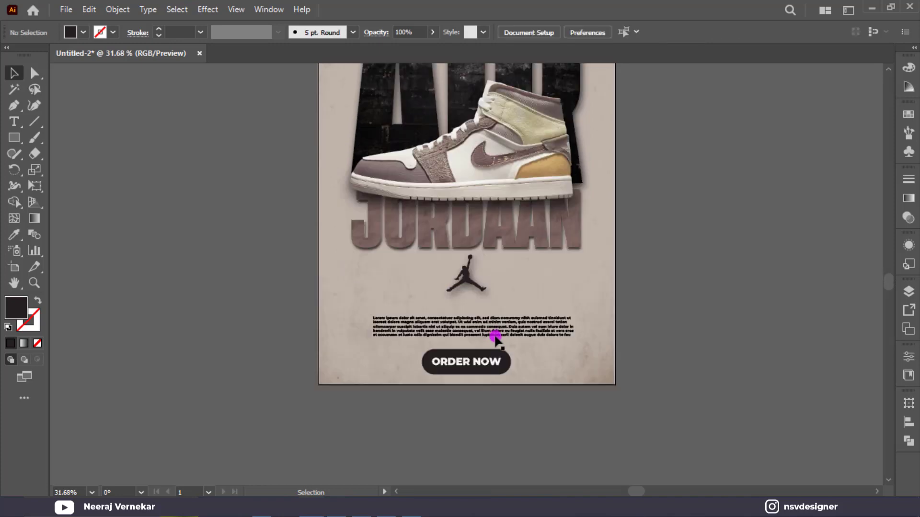
scroll(495, 336, "up", 3)
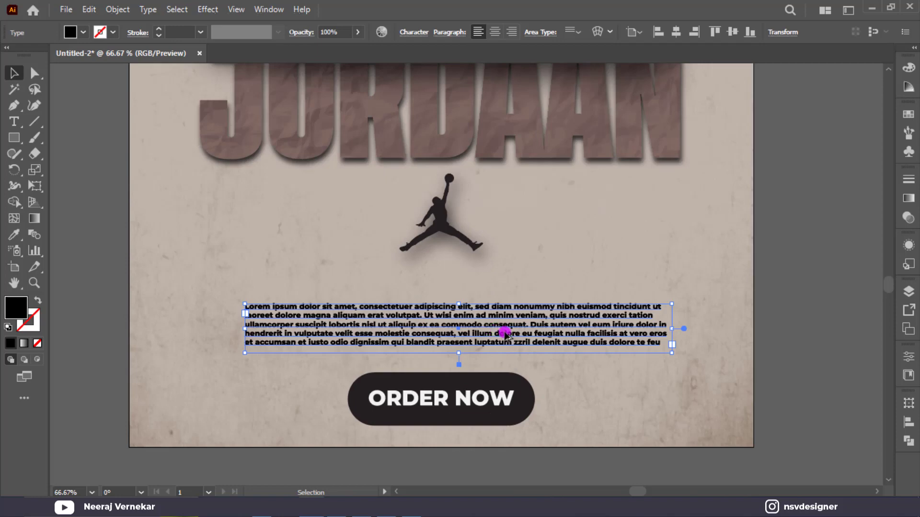
Set the paragraph to Montserrat Regular, trim its trailing text, and centre-align it
scroll(504, 333, "up", 1)
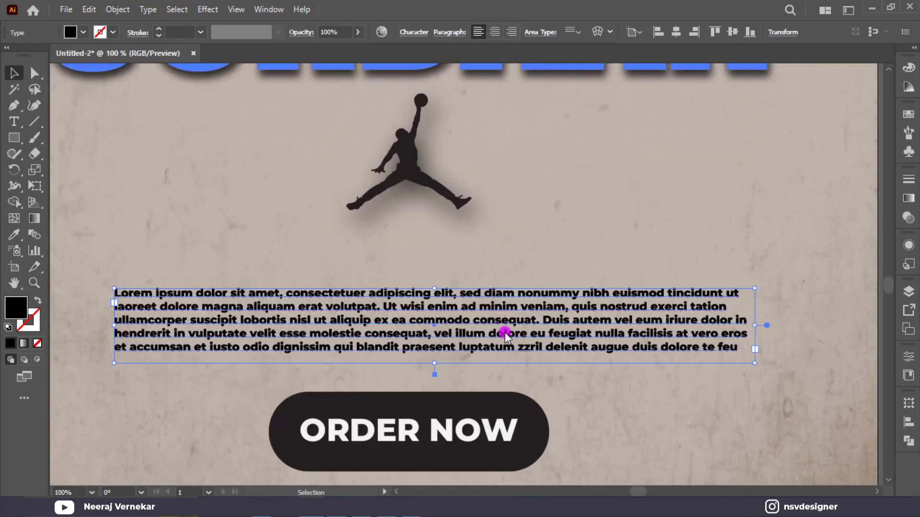
left_click(419, 34)
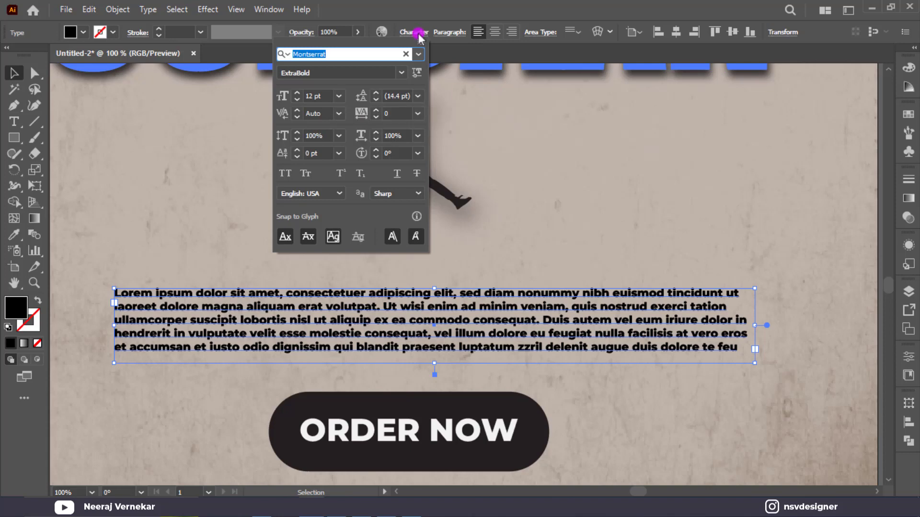
left_click(401, 73)
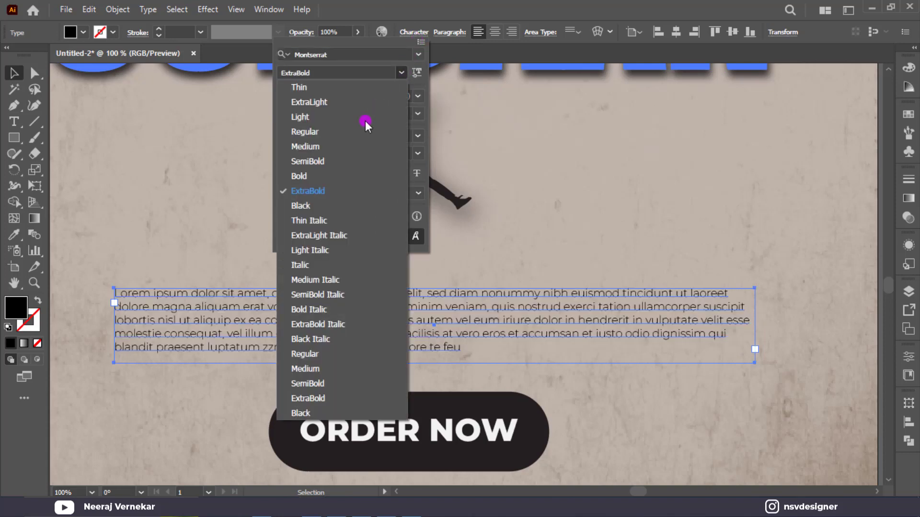
left_click(364, 132)
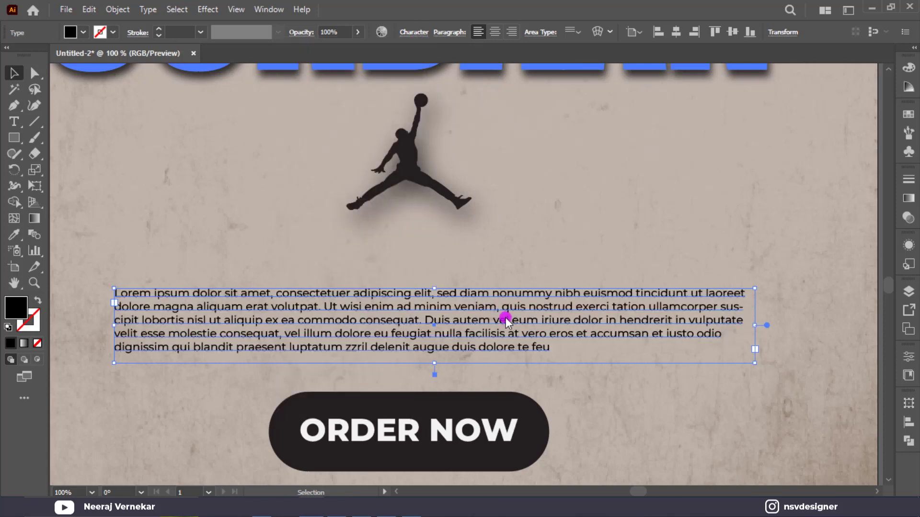
key("t")
mouse_move(441, 333)
left_mouse_down()
mouse_move(606, 335)
mouse_move(602, 356)
left_mouse_up()
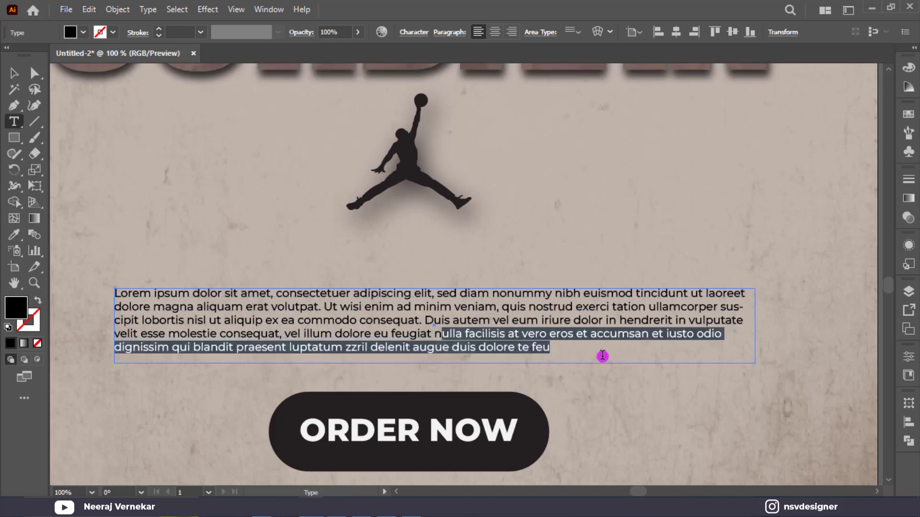
key("BackSpace")
left_click(13, 73)
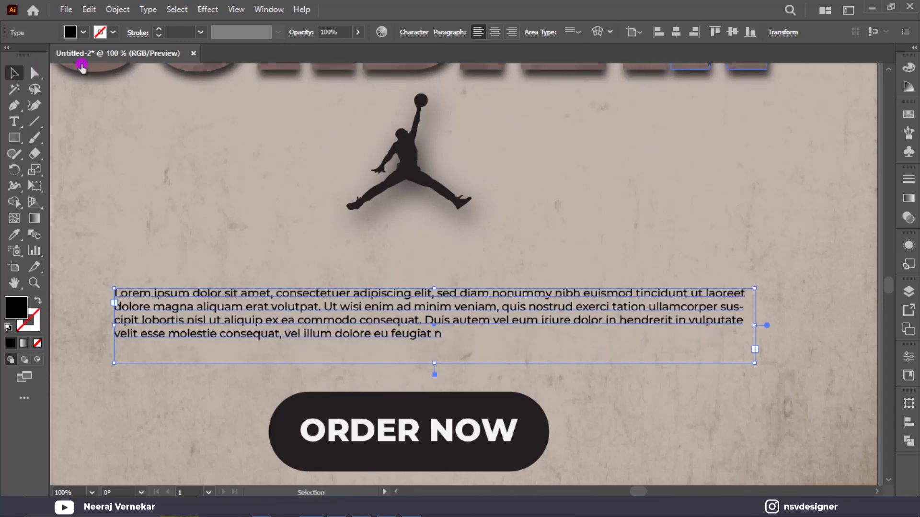
left_click(496, 32)
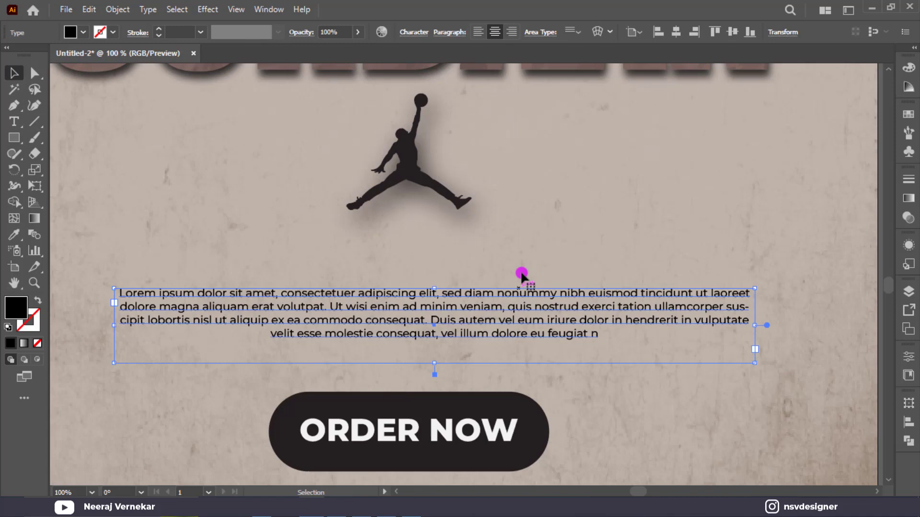
Increase the paragraph's font size, widen its frame, and centre it just above ORDER NOW
left_click(560, 269)
left_click(515, 325)
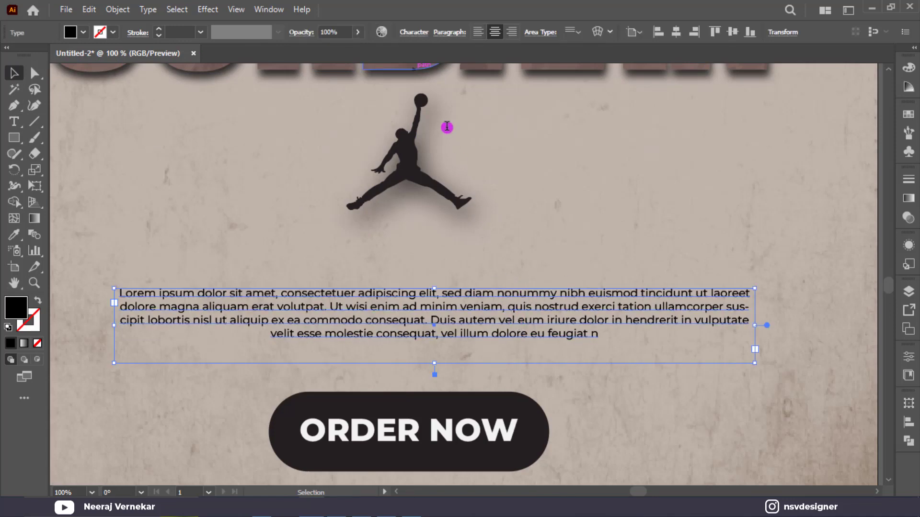
left_click(415, 34)
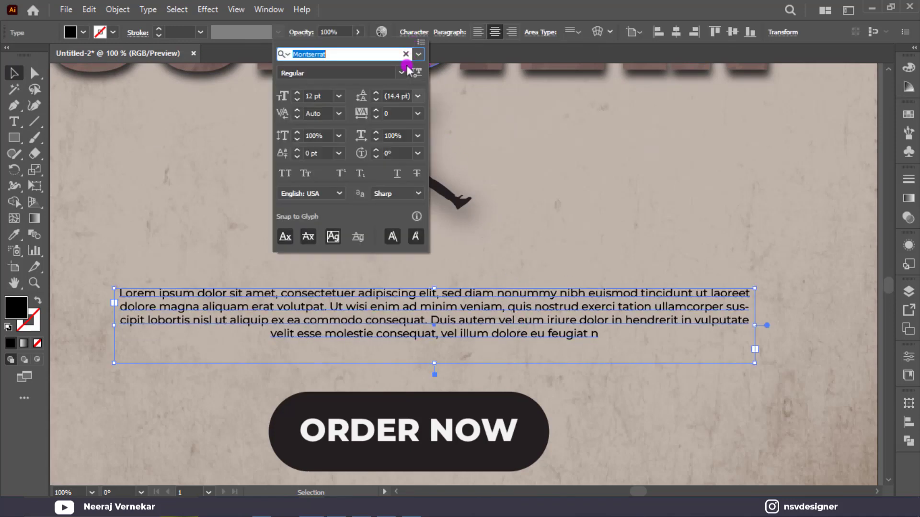
left_click(306, 96)
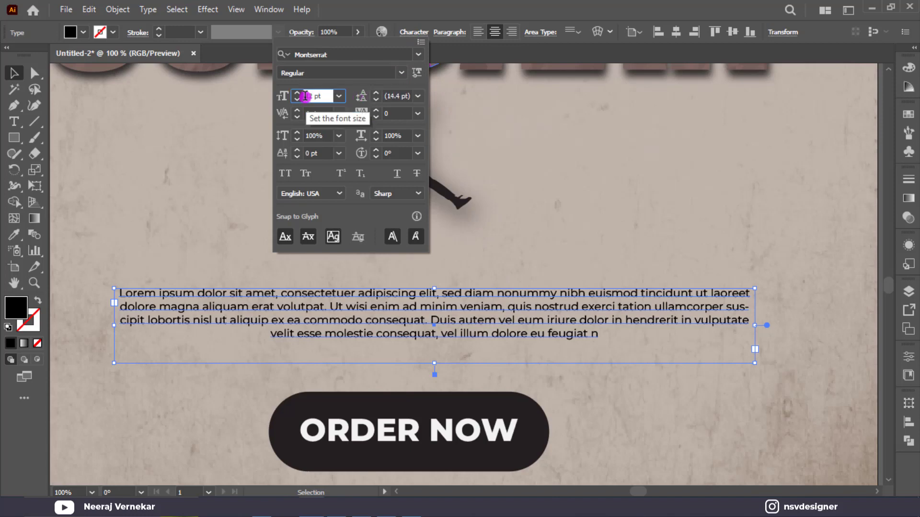
key("Up")
key("Up")
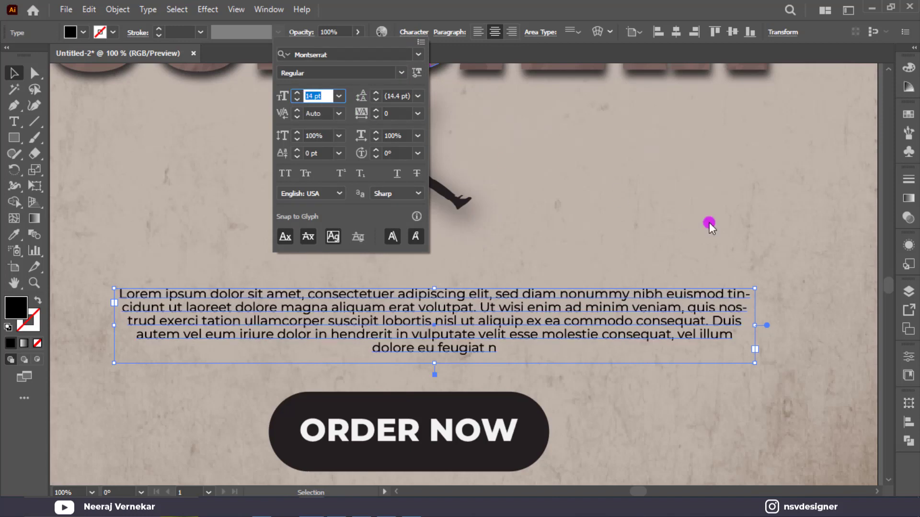
left_click_drag(567, 352, 567, 367)
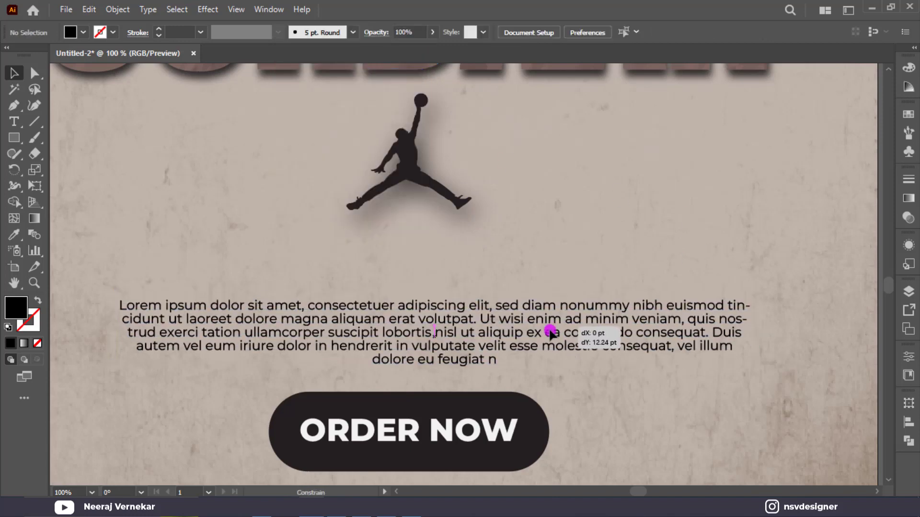
left_click(289, 256)
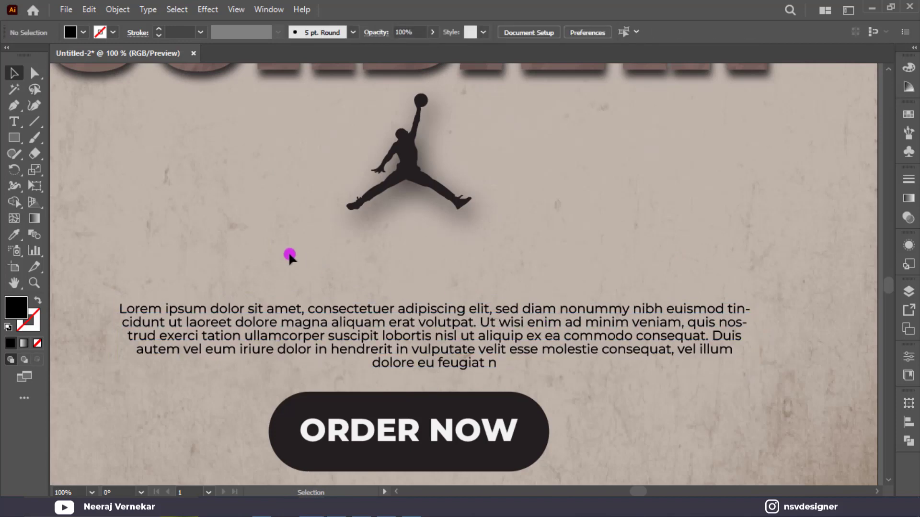
key("ctrl+0")
left_click(402, 428)
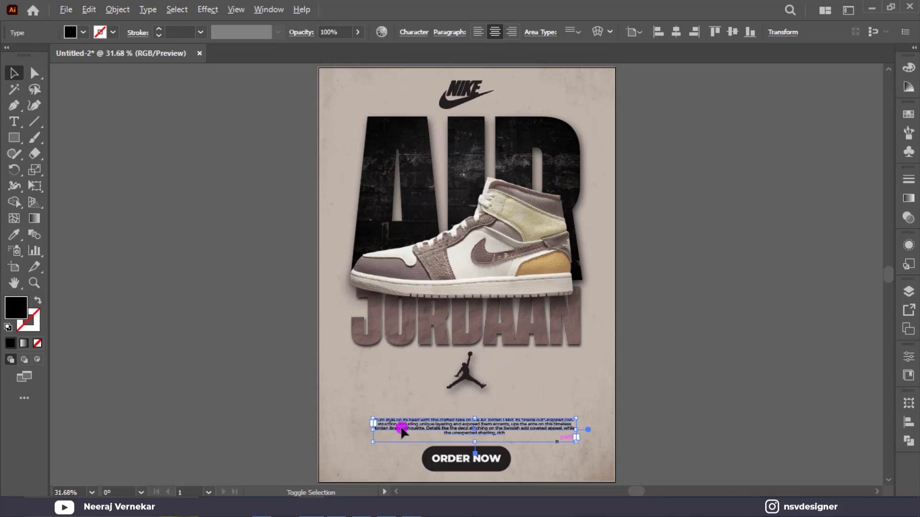
left_click_drag(552, 439, 591, 443)
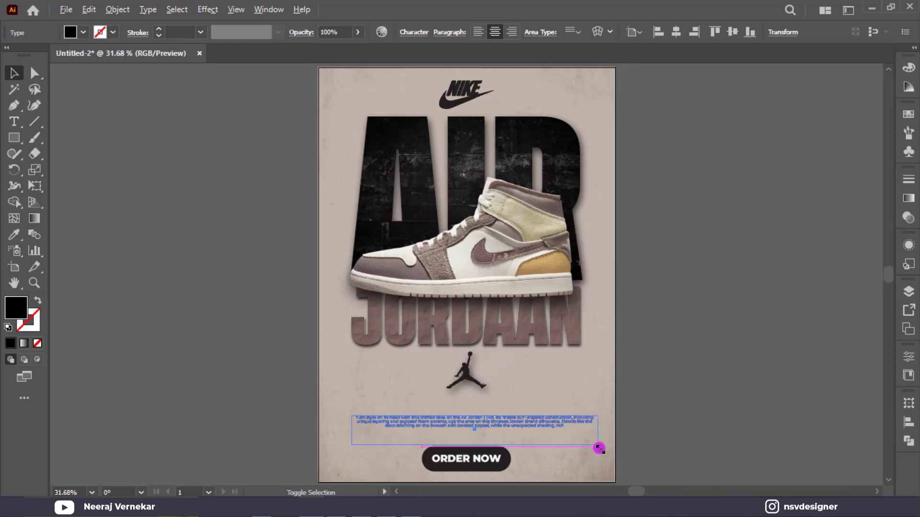
left_click_drag(547, 424, 542, 429)
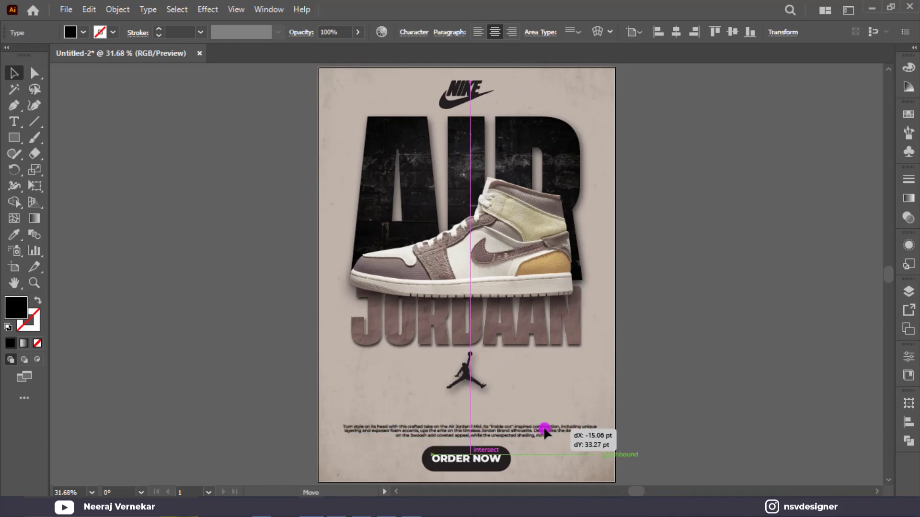
Place the point text '1 Mid SE Craft', scale it up, and fill it dark grey
key("t")
left_click(573, 383)
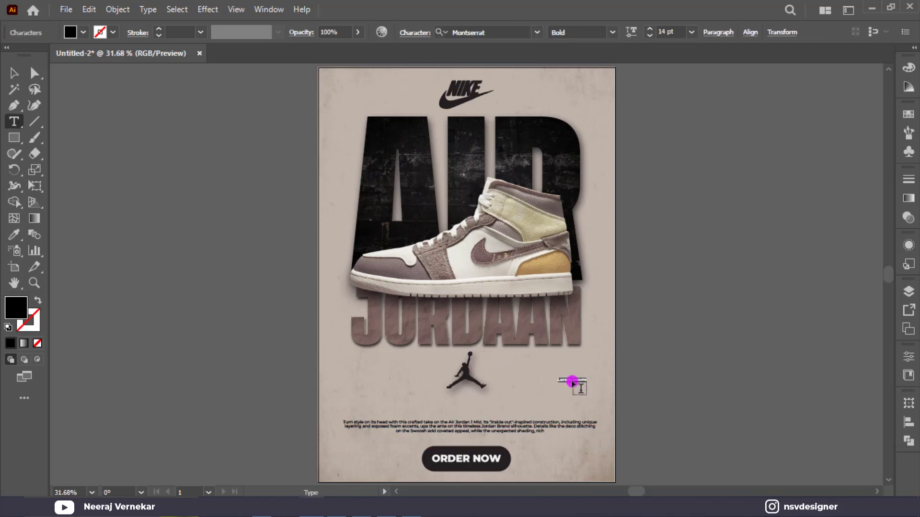
type("1 Mid SE Craft")
left_click(21, 77)
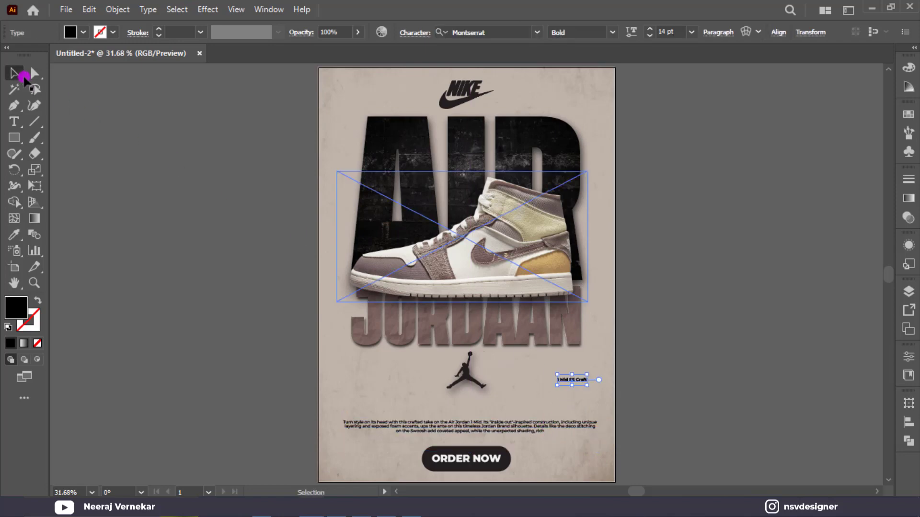
left_click(573, 379)
mouse_move(588, 383)
left_mouse_down()
mouse_move(630, 408)
mouse_move(617, 394)
mouse_move(498, 415)
left_mouse_up()
left_click(77, 34)
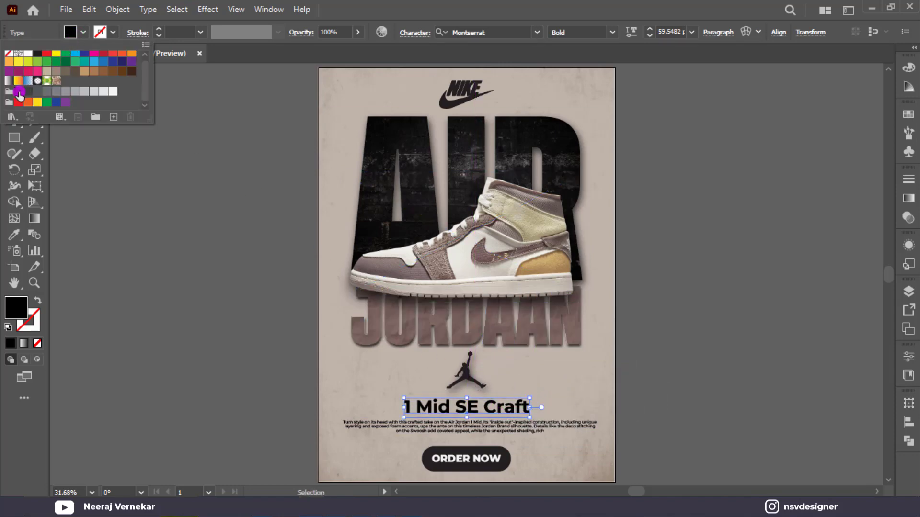
left_click(19, 92)
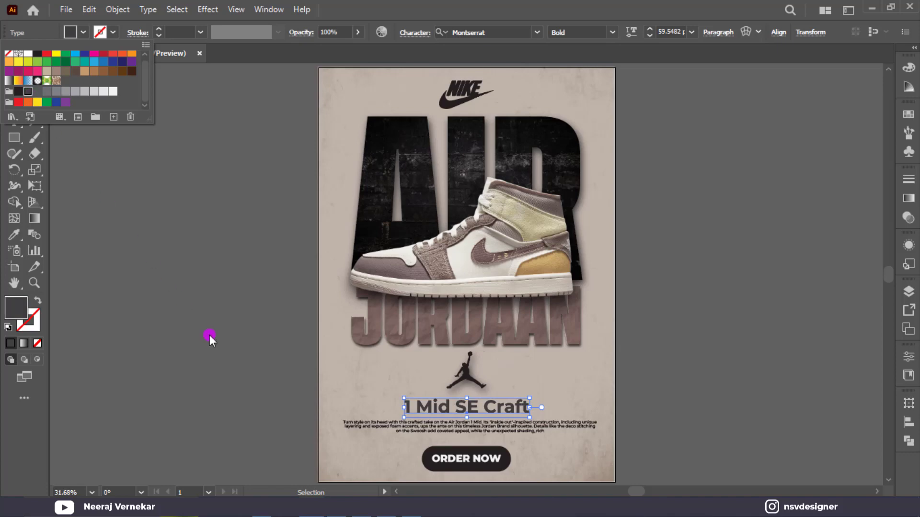
left_click(426, 364)
left_click(468, 371)
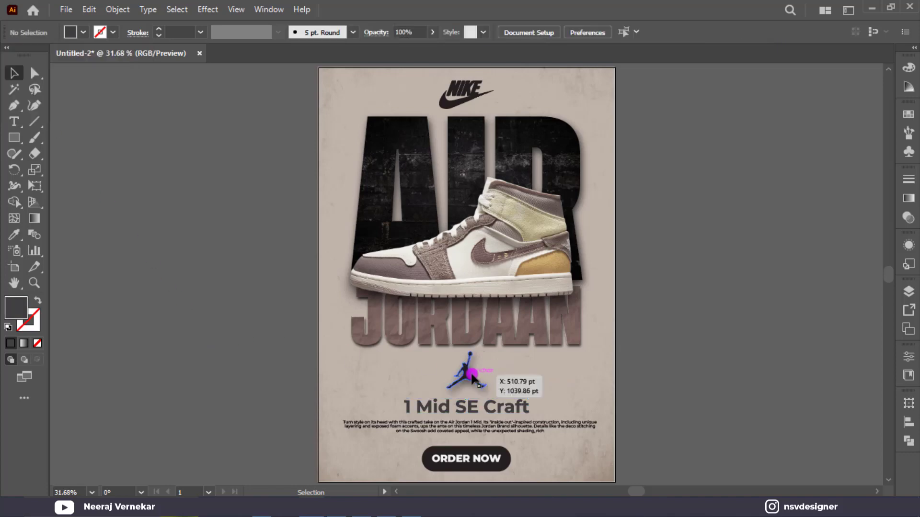
Tighten the Jumpman drop shadow to 6 pt blur, 3 pt X and 4 pt Y offset
left_click(909, 217)
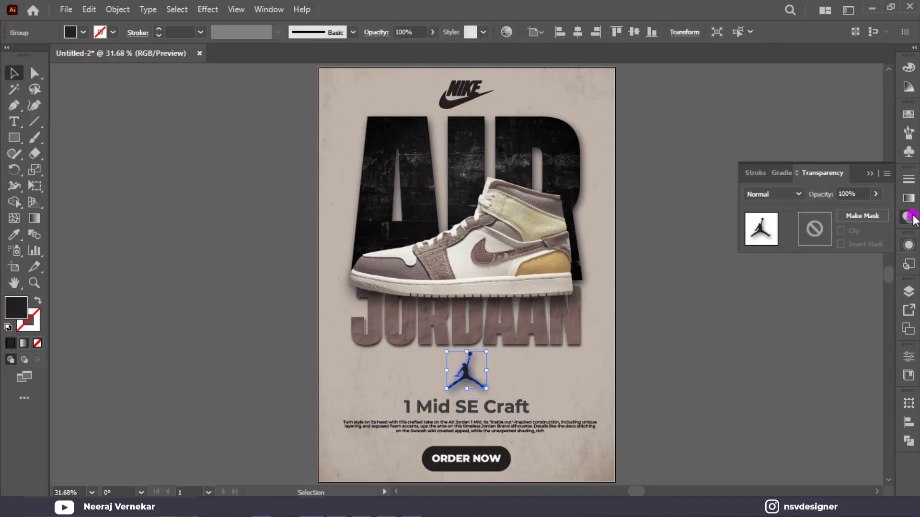
left_click(909, 244)
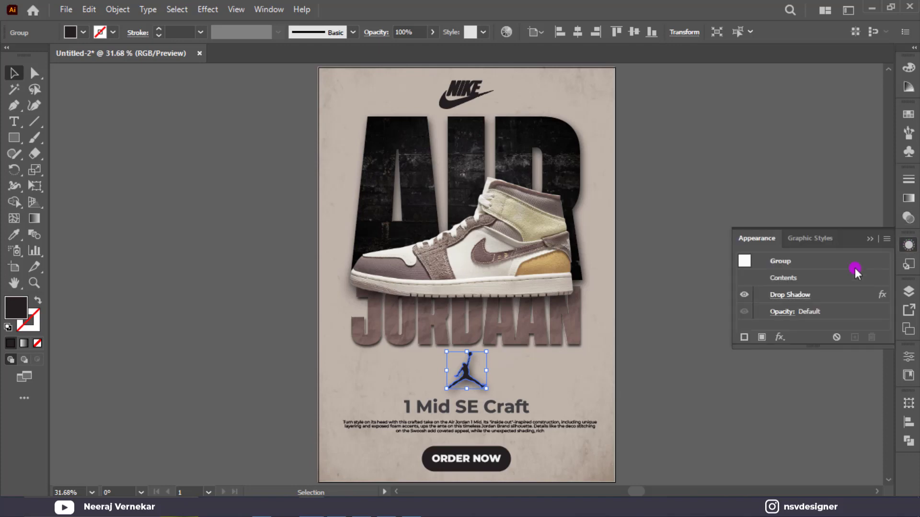
left_click(795, 295)
left_click(679, 261)
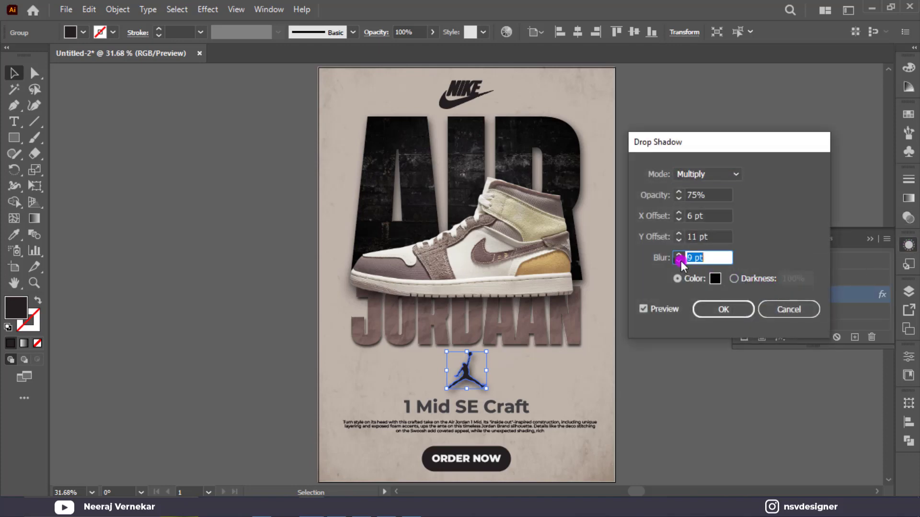
left_click(680, 240)
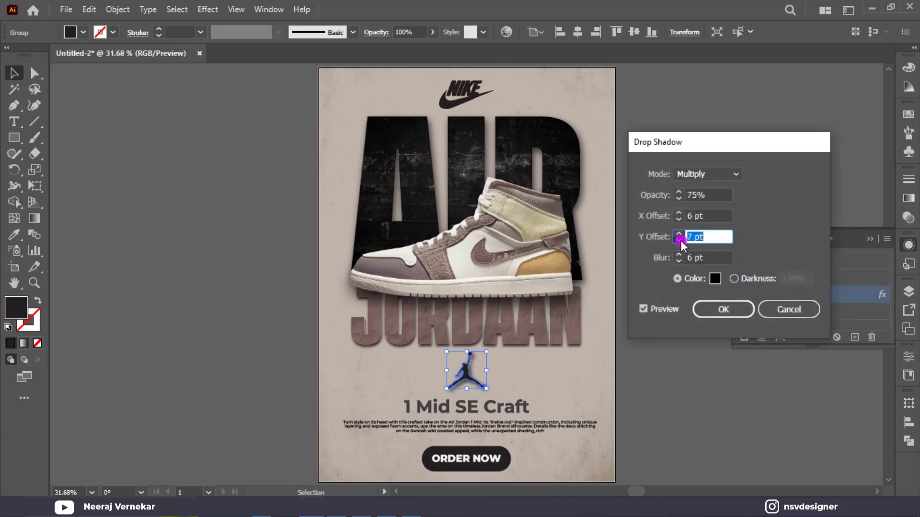
left_click(680, 217)
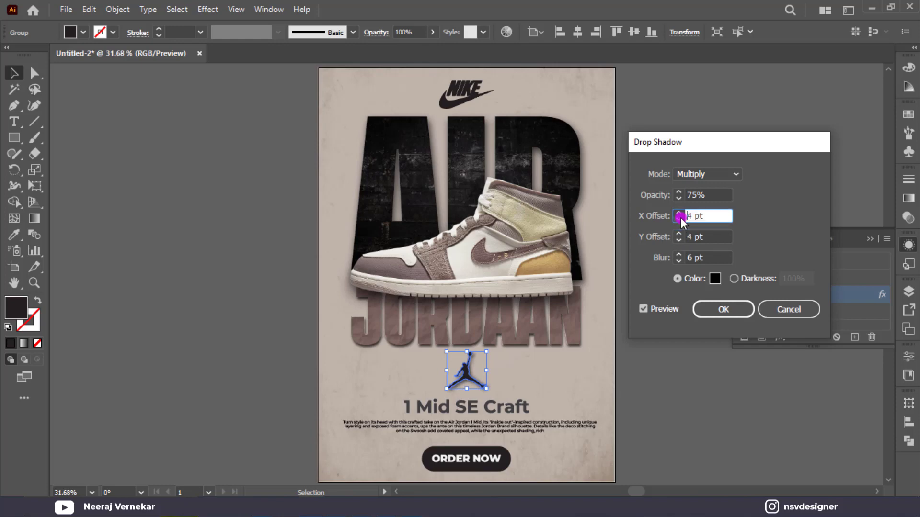
left_click(680, 198)
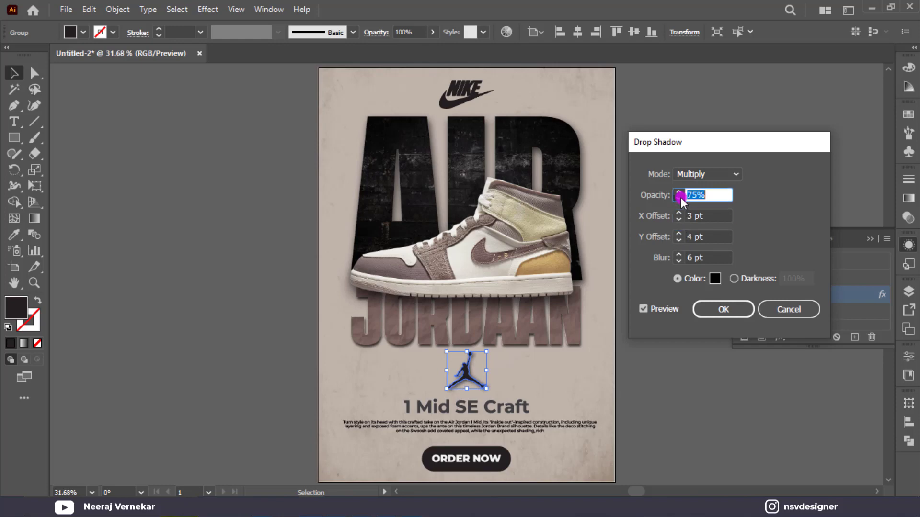
type("66")
left_click(711, 314)
left_click(620, 365)
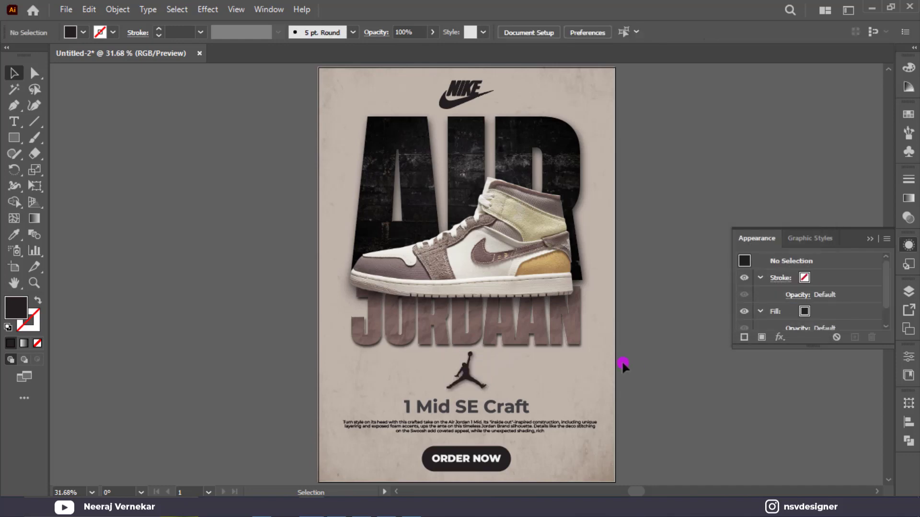
Scale the Jordan logo down slightly from its corner handle
scroll(488, 371, "up", 3)
scroll(489, 371, "up", 3)
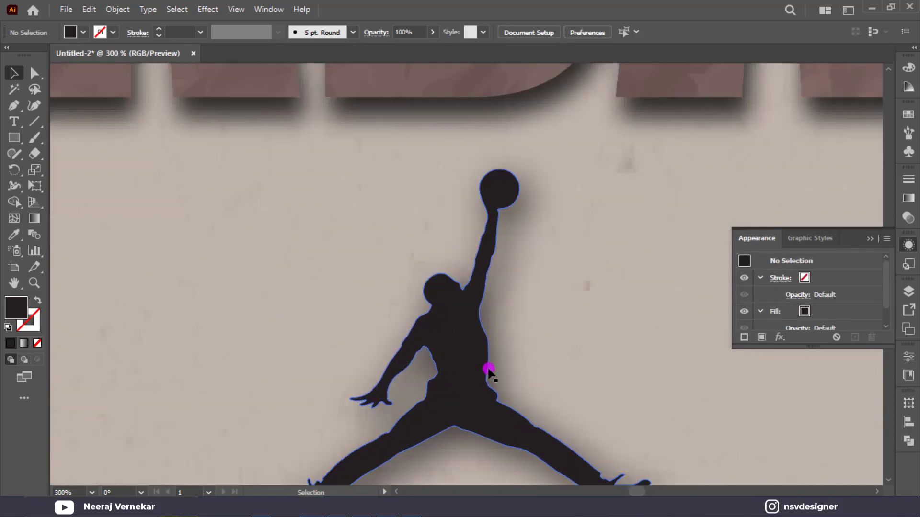
scroll(489, 370, "up", 2)
left_click(493, 370)
scroll(644, 341, "down", 2)
left_click_drag(643, 342, 618, 328)
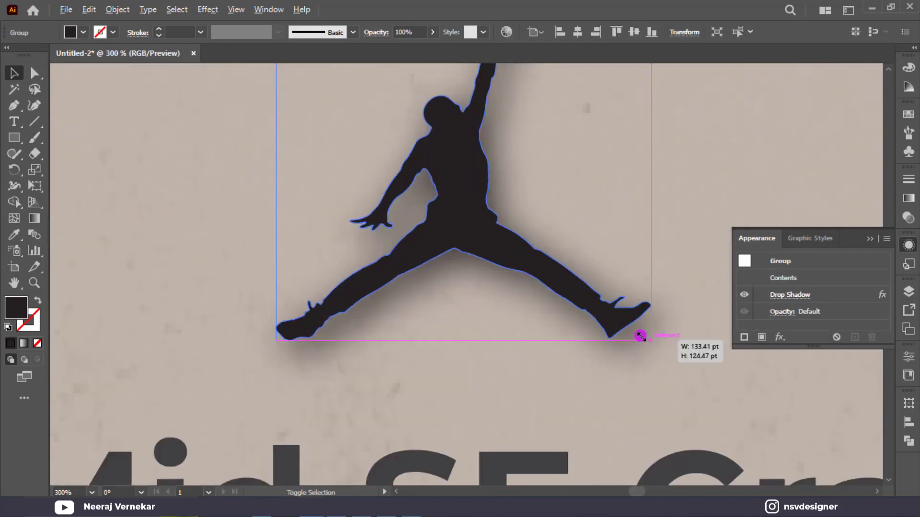
scroll(533, 395, "down", 2)
key("ctrl+0")
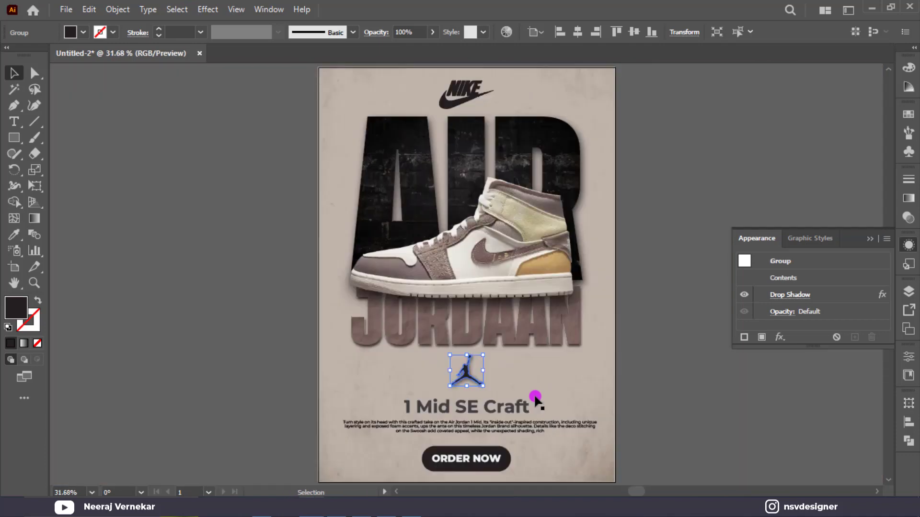
Set the paragraph text to 15 pt and fill it with dark grey
left_click(559, 422)
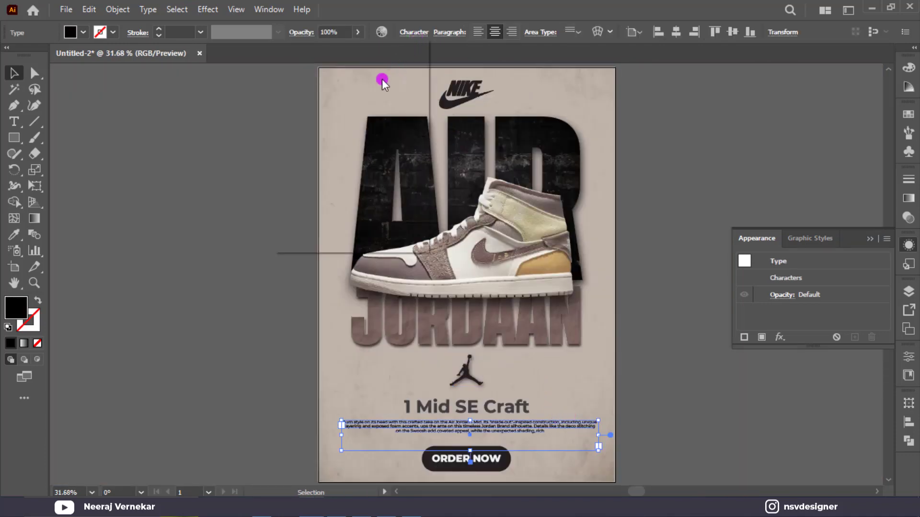
key("ctrl+t")
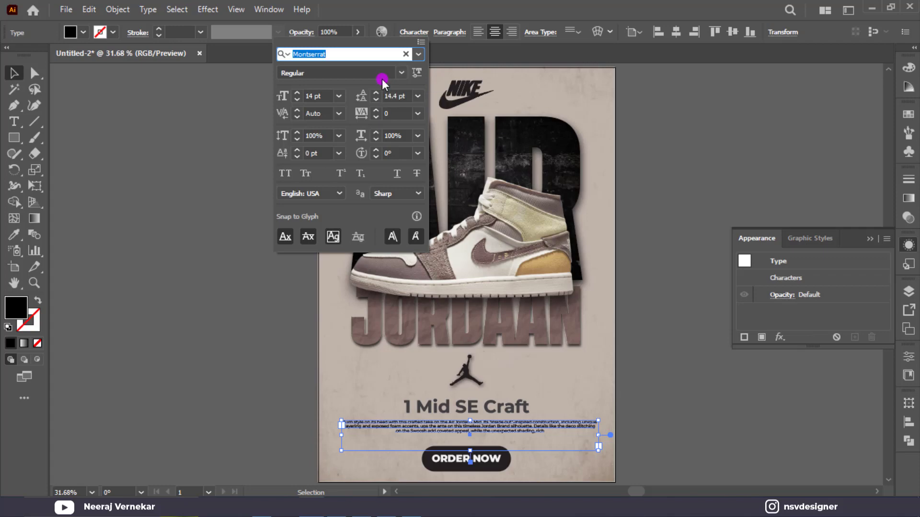
left_click(327, 94)
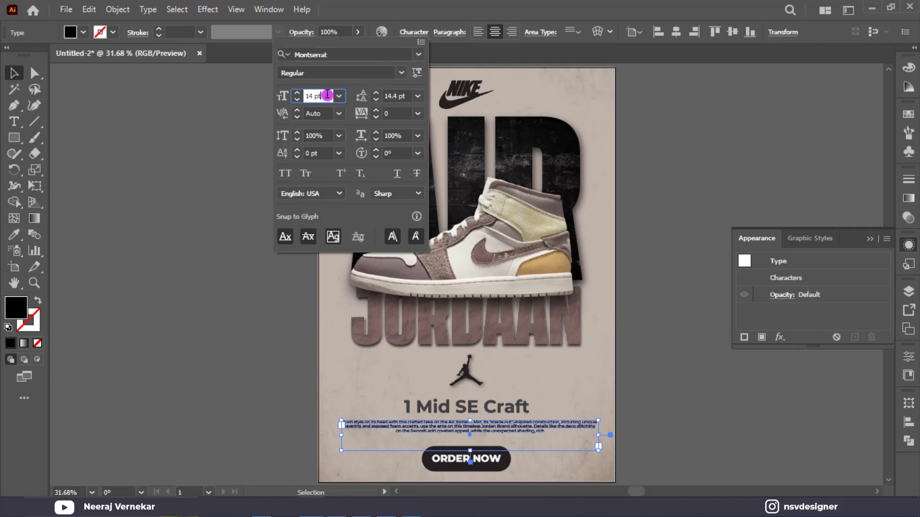
key("Up")
key("Up")
key("Up")
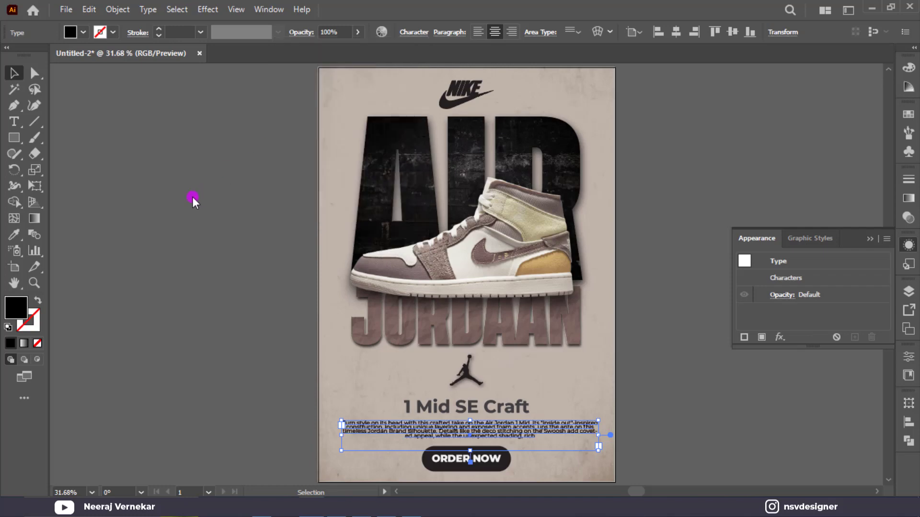
left_click(89, 38)
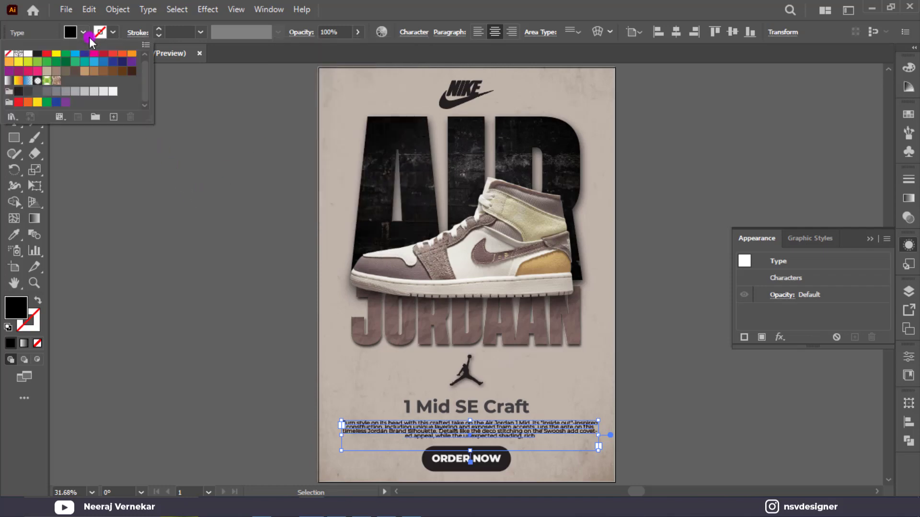
left_click(42, 89)
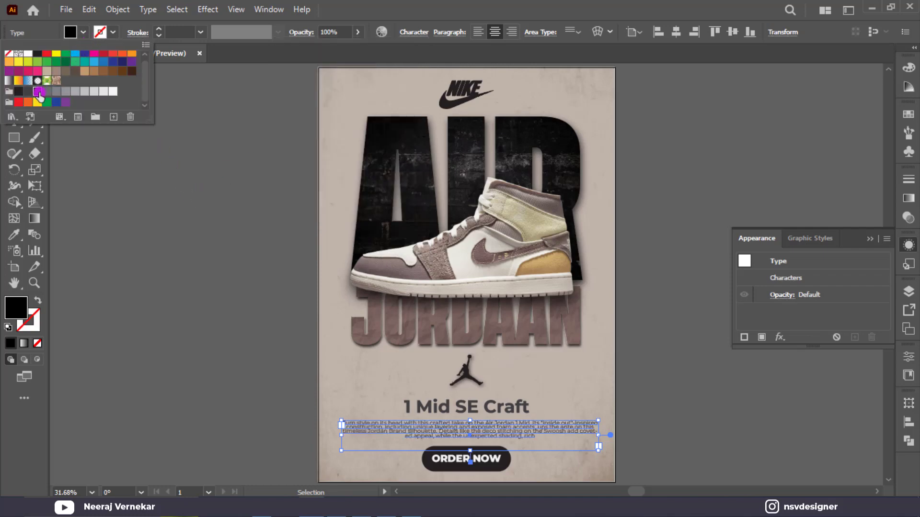
left_click(703, 391)
left_click(869, 239)
scroll(740, 354, "down", 3)
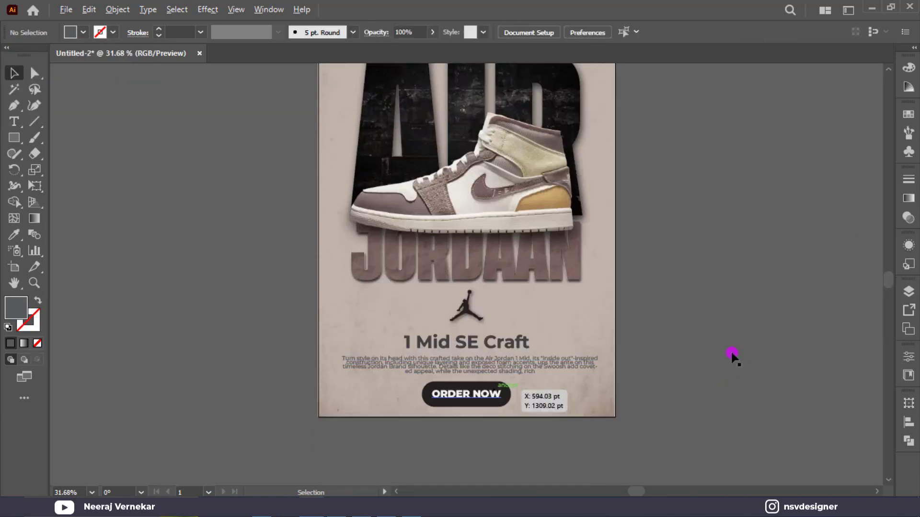
Enlarge the 1 Mid SE Craft heading from its corner handle
scroll(493, 387, "up", 3)
scroll(471, 304, "up", 3)
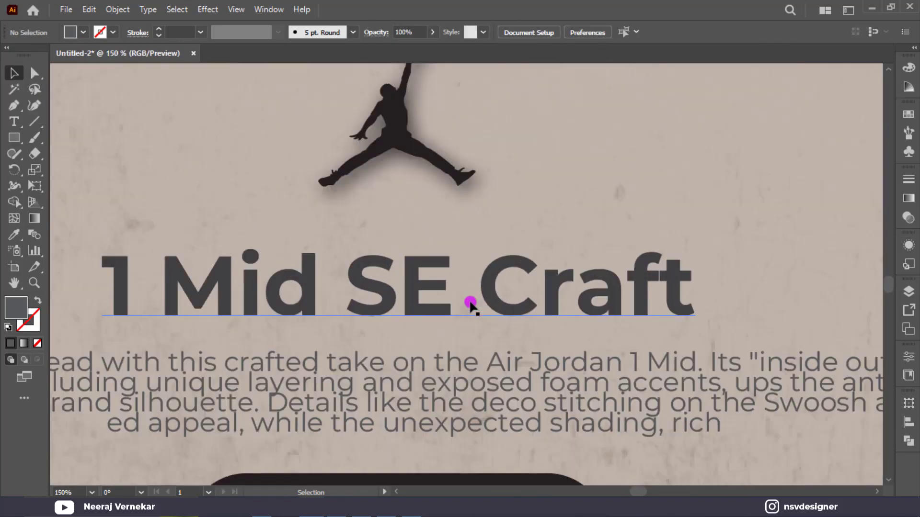
scroll(471, 304, "up", 3)
left_click_drag(438, 273, 421, 257)
left_click(436, 392)
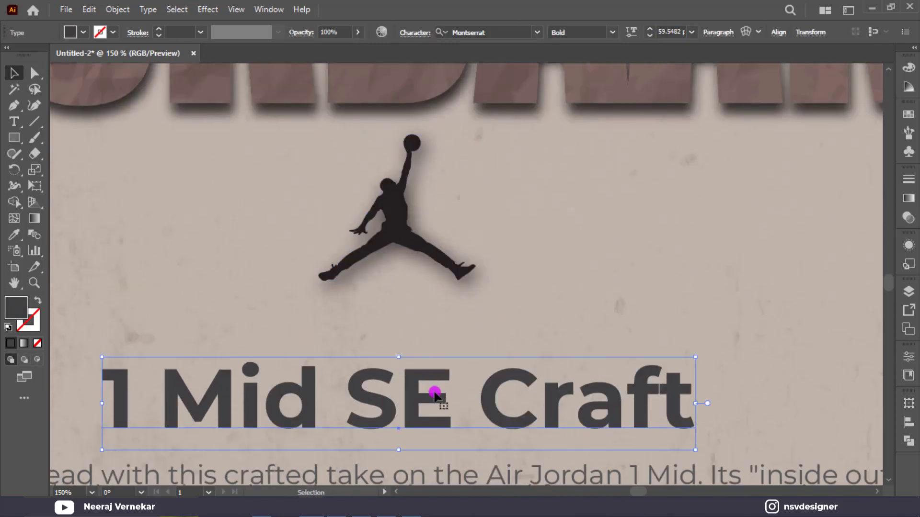
scroll(434, 394, "down", 3)
mouse_move(694, 403)
left_mouse_down()
mouse_move(766, 432)
mouse_move(632, 366)
mouse_move(513, 350)
left_mouse_up()
scroll(632, 366, "down", 3)
key("ctrl+minus")
key("ctrl+minus")
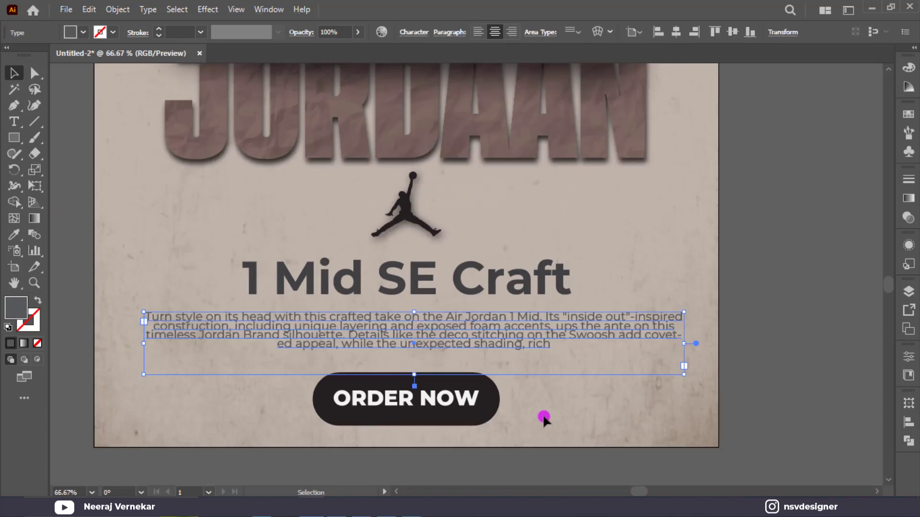
Eyedrop the ORDER NOW button's dark colour onto the heading and the paragraph
left_click(544, 418)
left_click(438, 404)
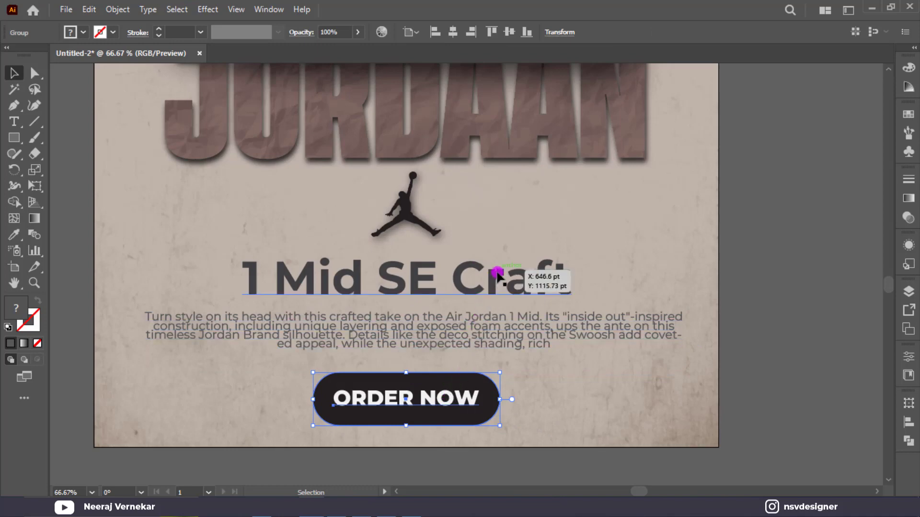
left_click(498, 275)
key("i")
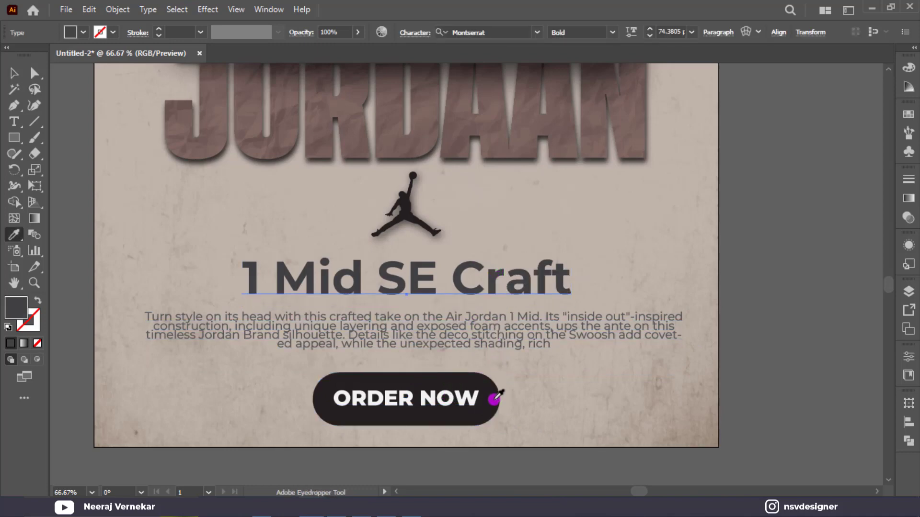
left_click(495, 399)
left_click(398, 191, "ctrl")
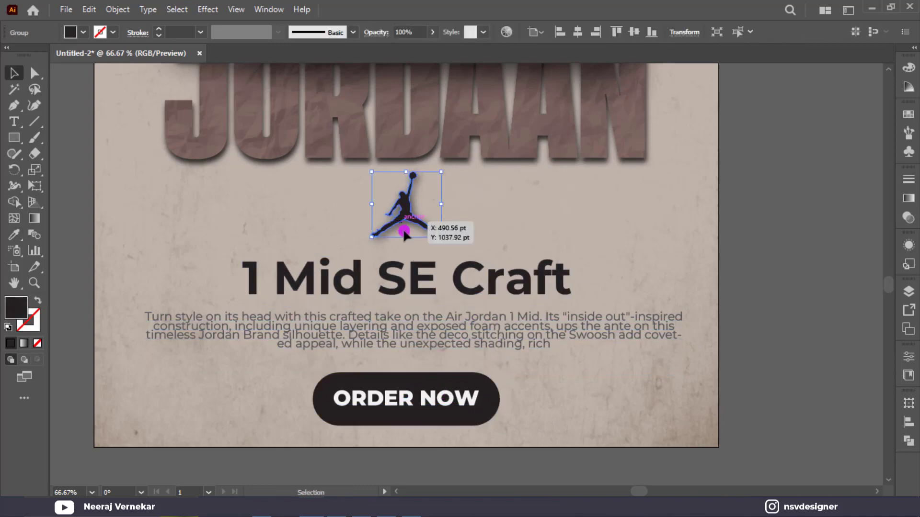
left_click(461, 346, "ctrl")
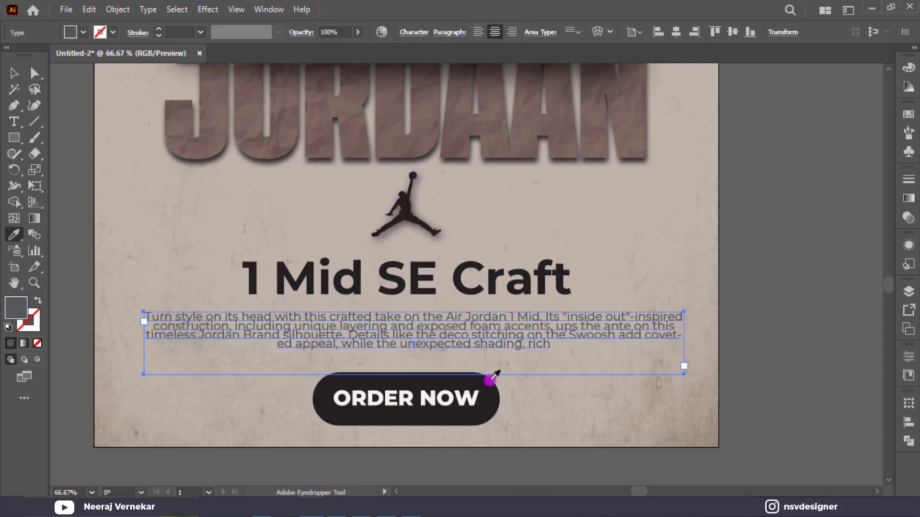
left_click(491, 387)
Nudge the paragraph slightly lower on the poster
key("v")
left_click(574, 410)
left_click_drag(496, 344, 495, 351)
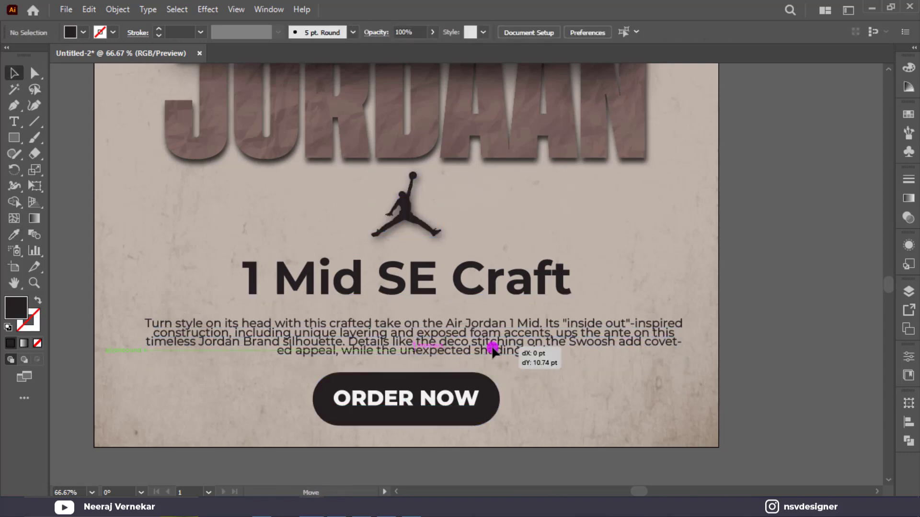
left_click(585, 247)
key("ctrl+0")
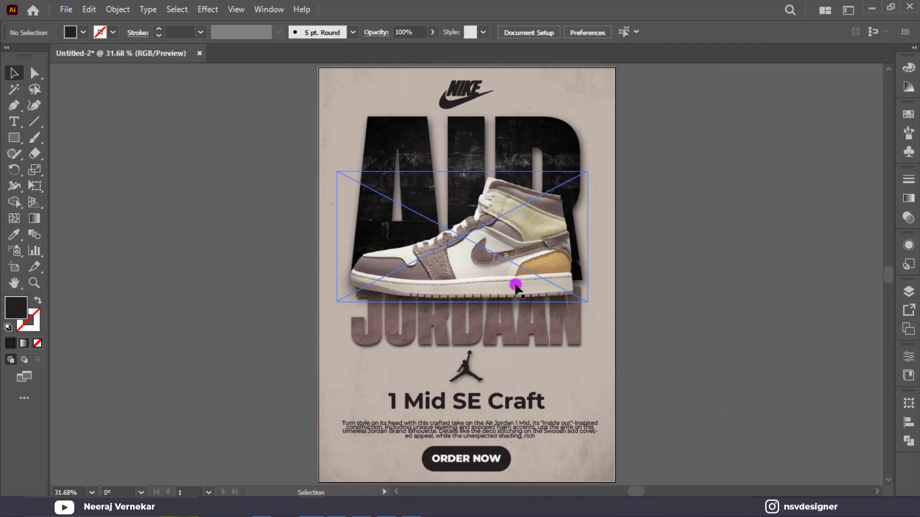
Nudge the Jordan logo lower, then undo a mistaken alignment of all elements
left_click(475, 381)
left_click_drag(475, 381, 474, 383)
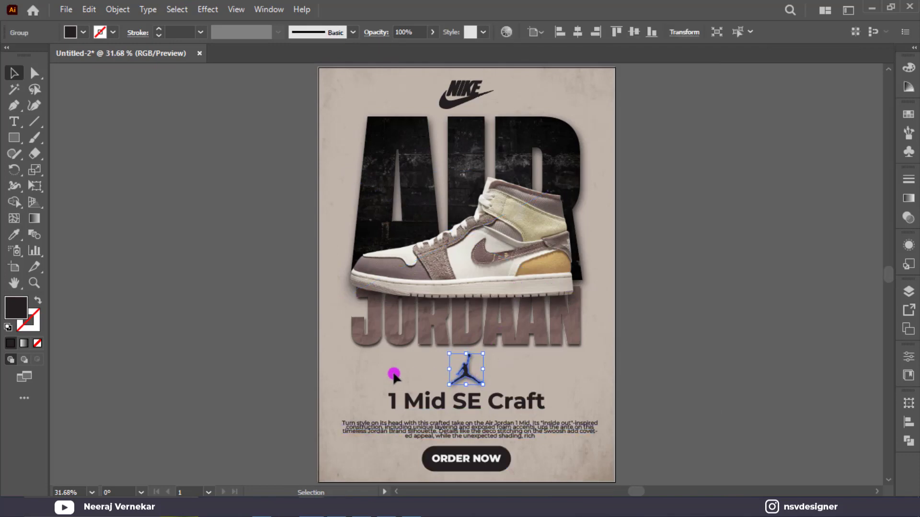
left_click_drag(481, 462, 431, 86)
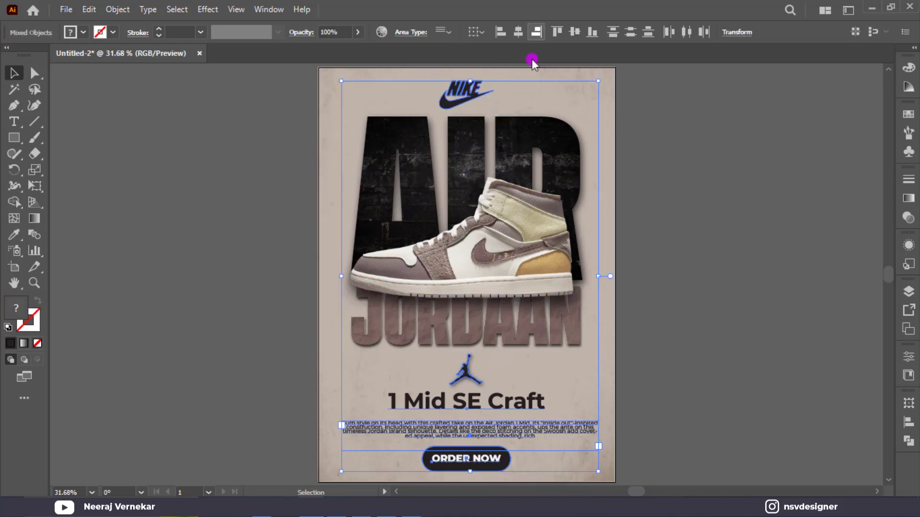
left_click(574, 33)
key("ctrl+z")
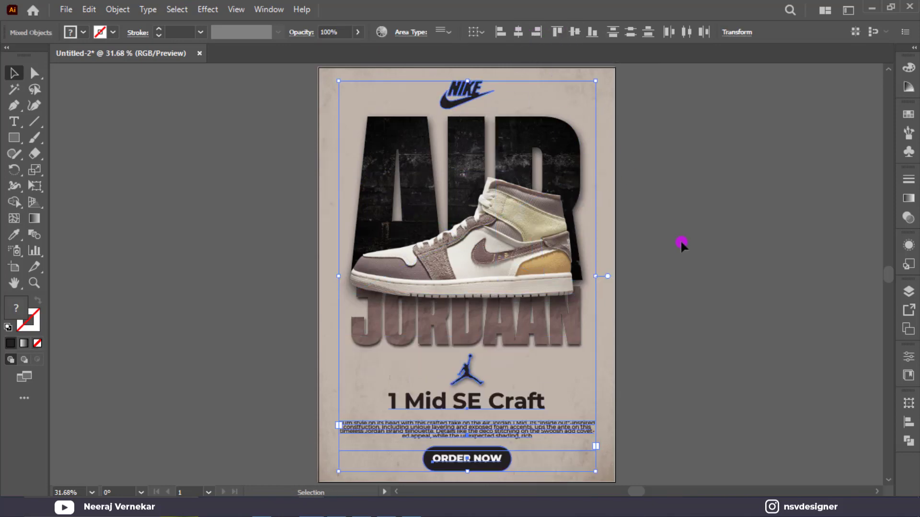
Select every poster element and align them all on one horizontal centre
left_click(653, 247)
left_click(571, 259)
left_click(600, 242)
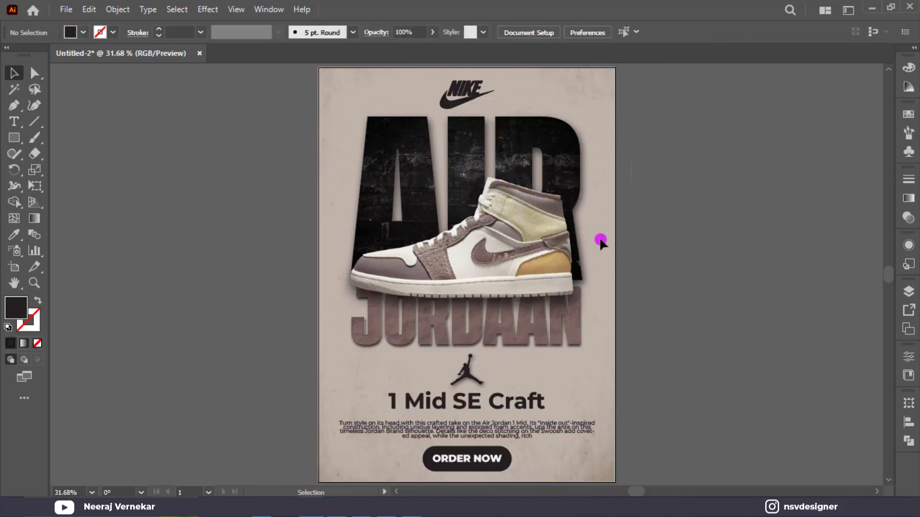
left_click(480, 314)
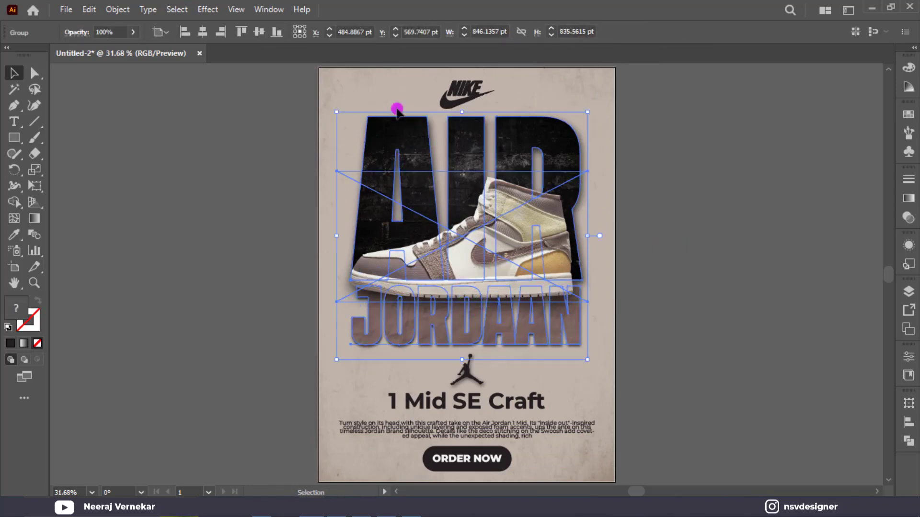
key("ctrl+a")
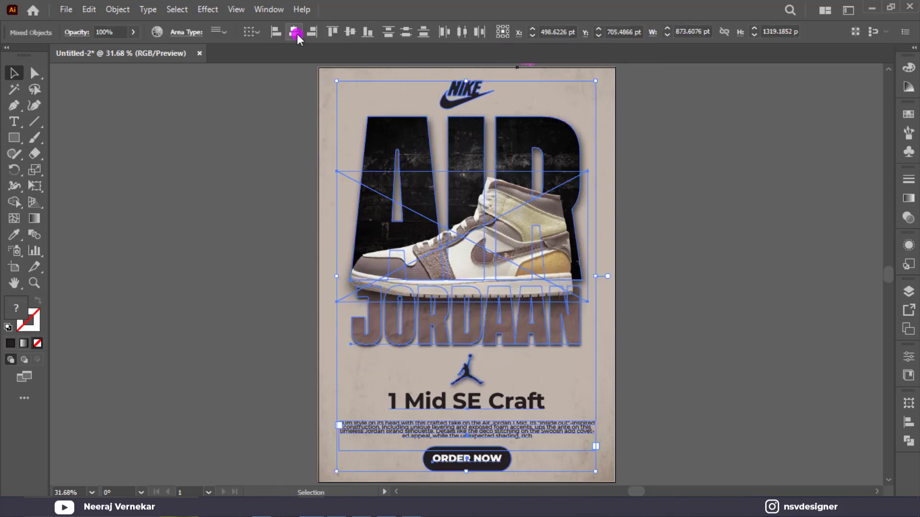
left_click(702, 303)
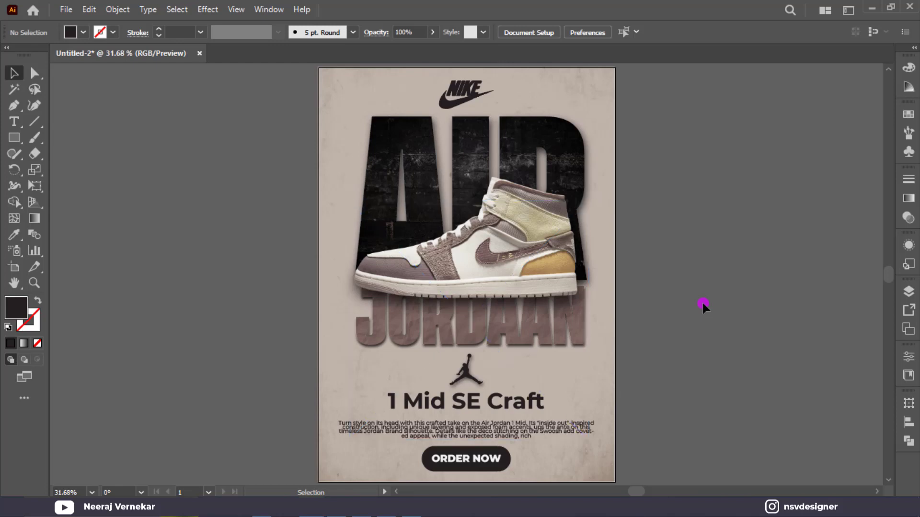